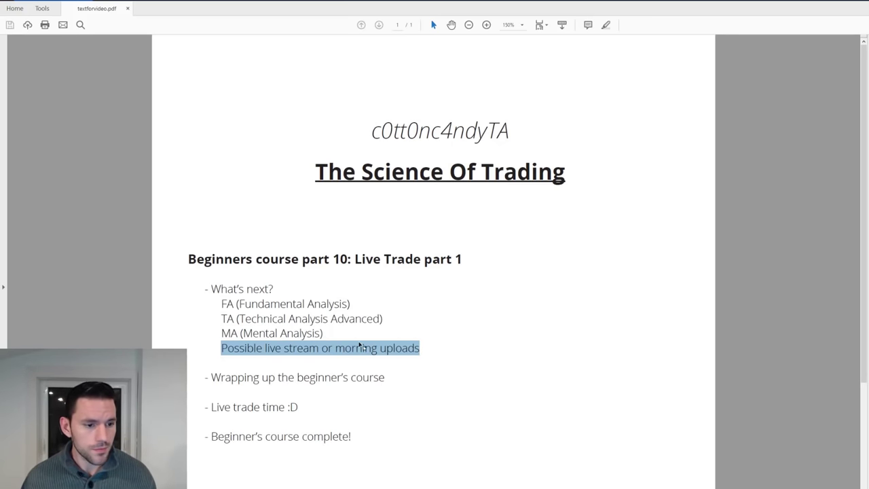
- Clear the old highlight and select the '- Wrapping up the beginner's course' line in the notes
left_click(330, 377)
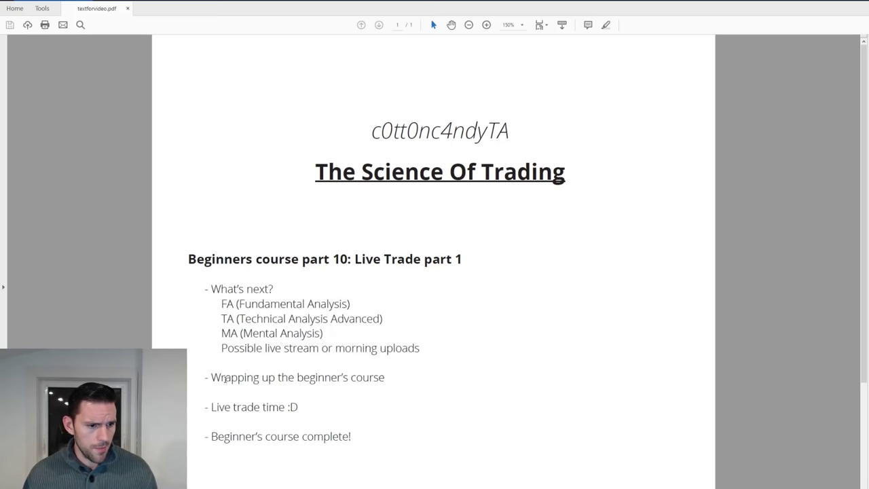
mouse_move(205, 377)
left_mouse_down()
mouse_move(372, 365)
mouse_move(390, 377)
mouse_move(203, 387)
left_mouse_up()
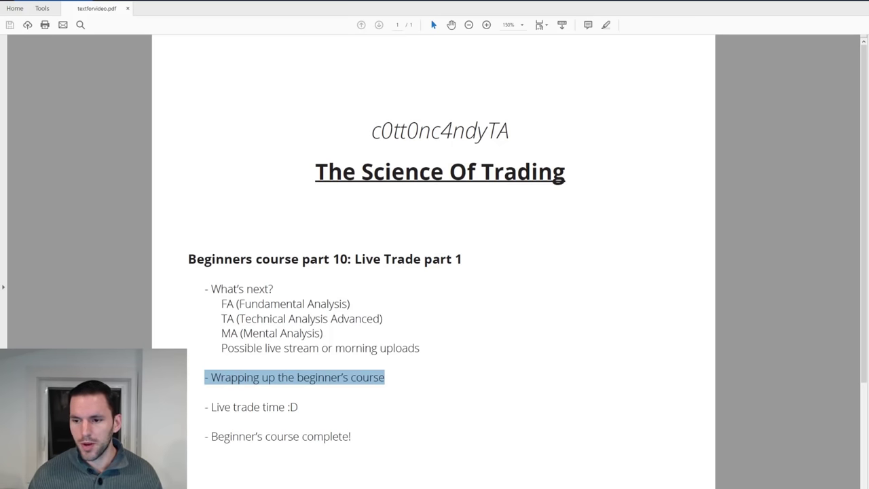
- Bring up the TradingView MDA/BTC 1D Binance chart and zoom in and back out
key("alt+Tab")
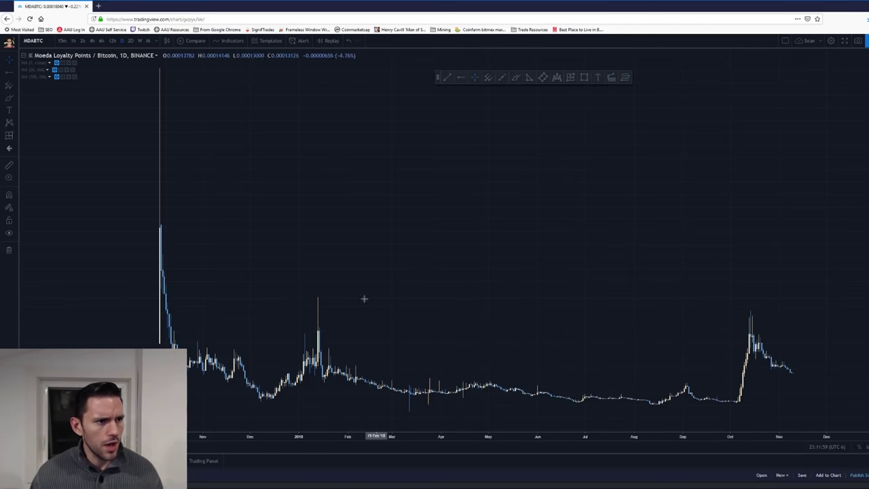
scroll(365, 311, "up", 2)
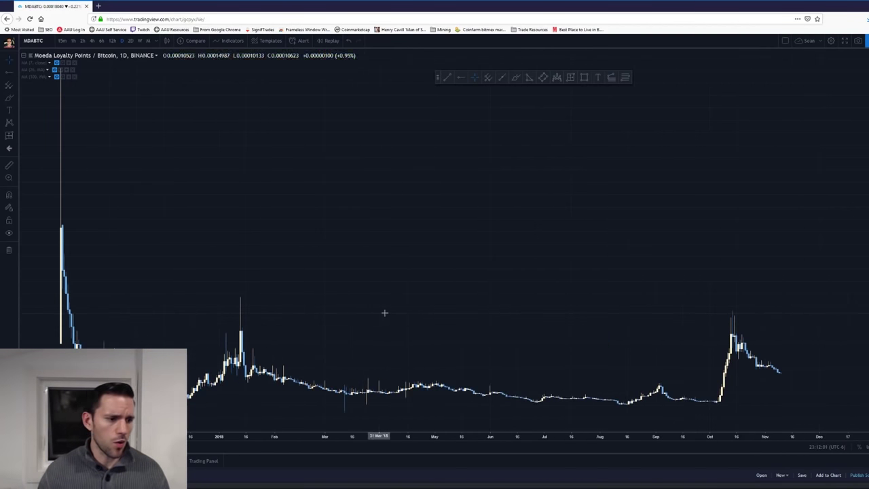
scroll(392, 307, "down", 1)
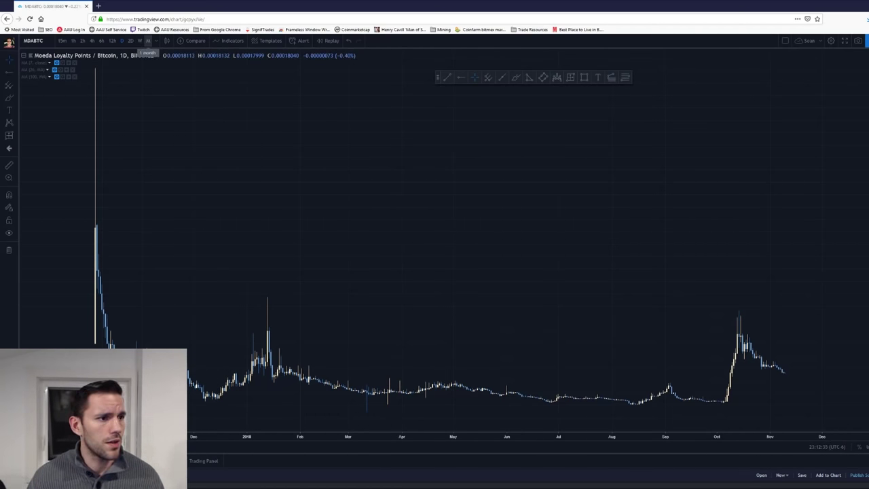
- Switch MDA/BTC to monthly candles and centre them in a slightly wider chart
left_click(148, 41)
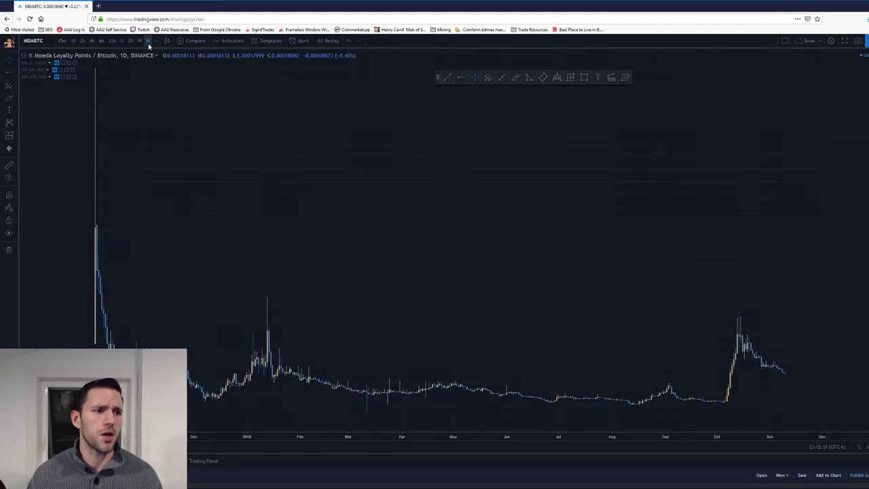
scroll(698, 281, "up", 8)
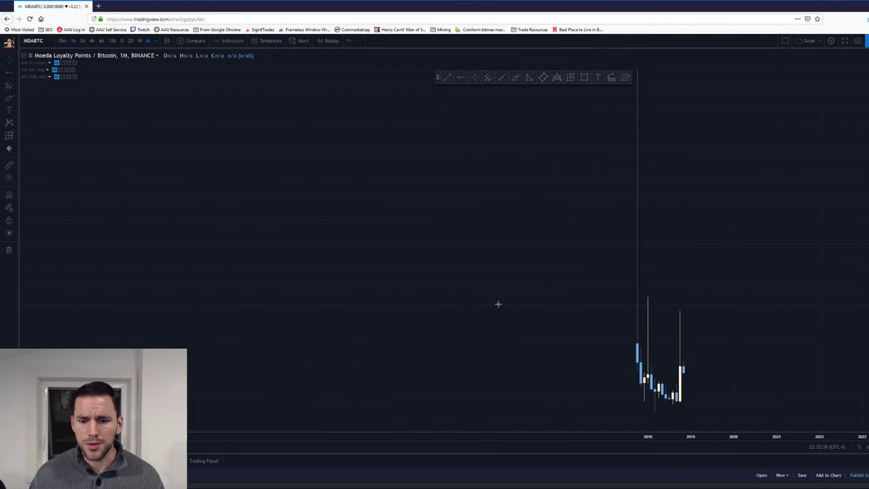
scroll(400, 292, "up", 3)
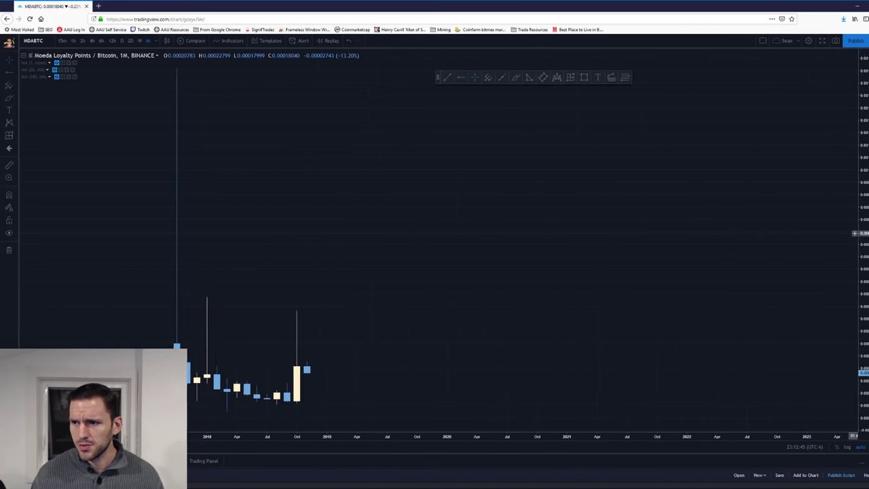
left_click_drag(862, 202, 866, 202)
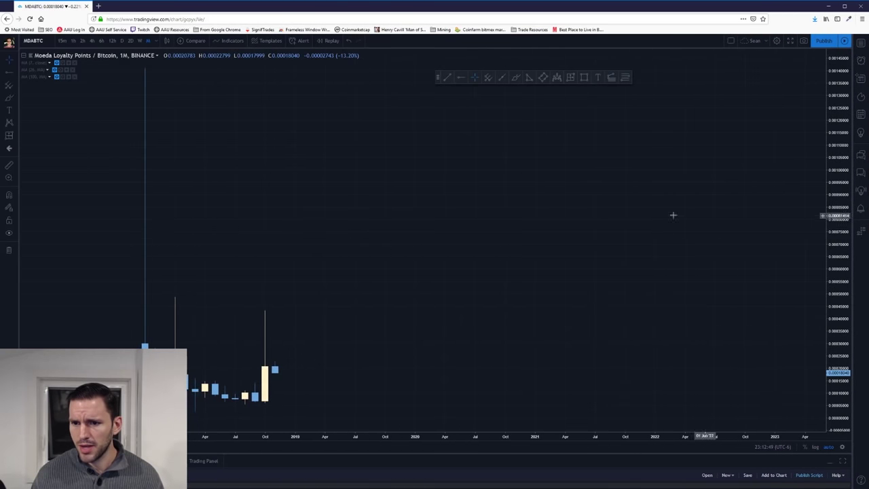
left_click_drag(673, 213, 783, 212)
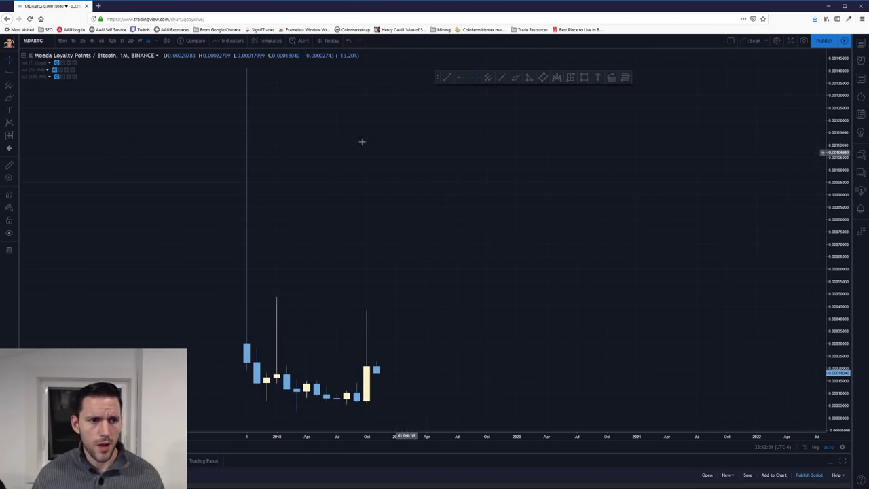
- With magnet snapping on, add horizontal levels at the range lows, wick top and 0.00015791
left_click(461, 78)
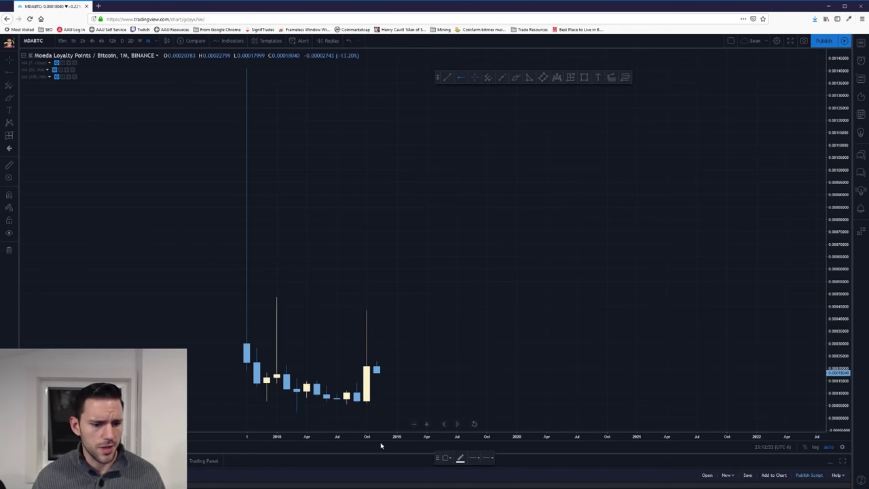
left_click(9, 195)
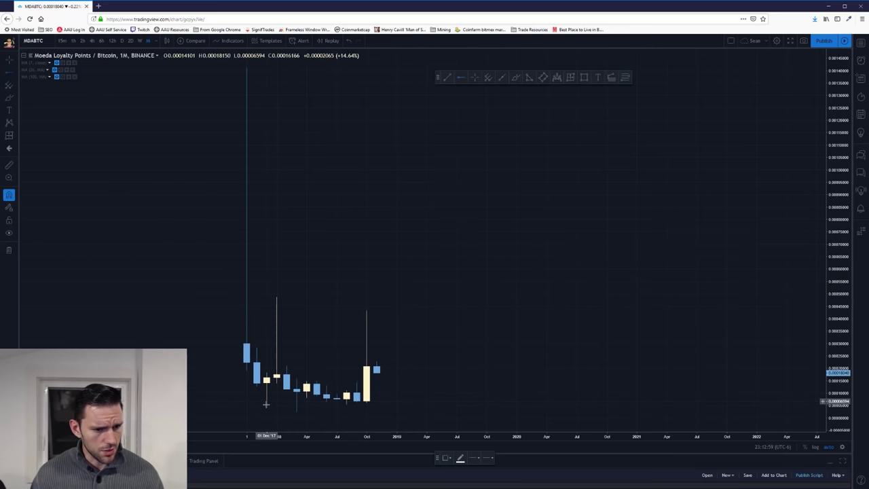
left_click(267, 401)
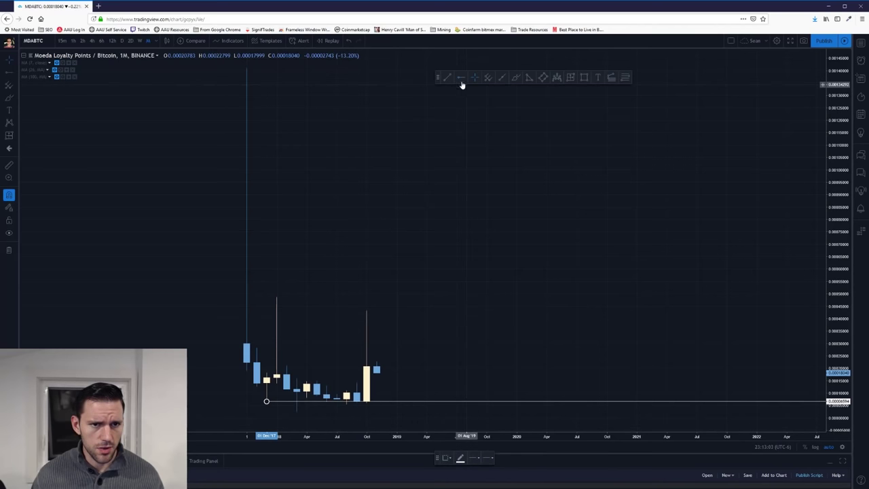
left_click(266, 372)
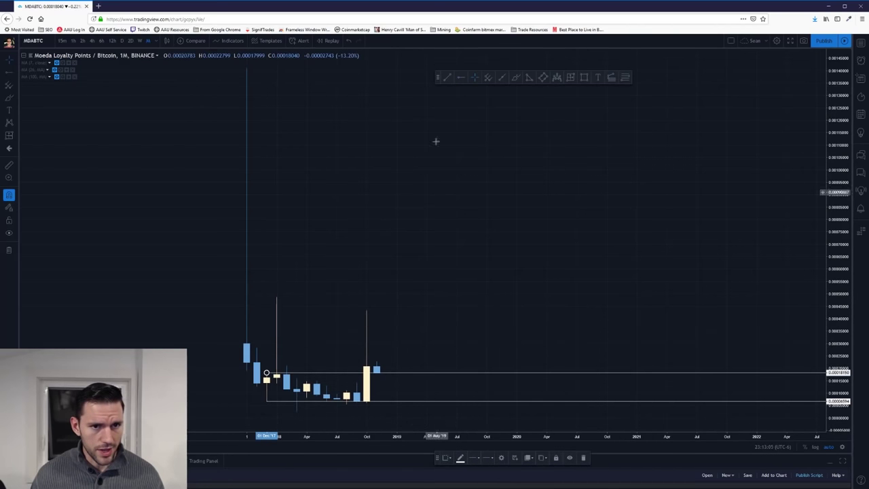
left_click(276, 296)
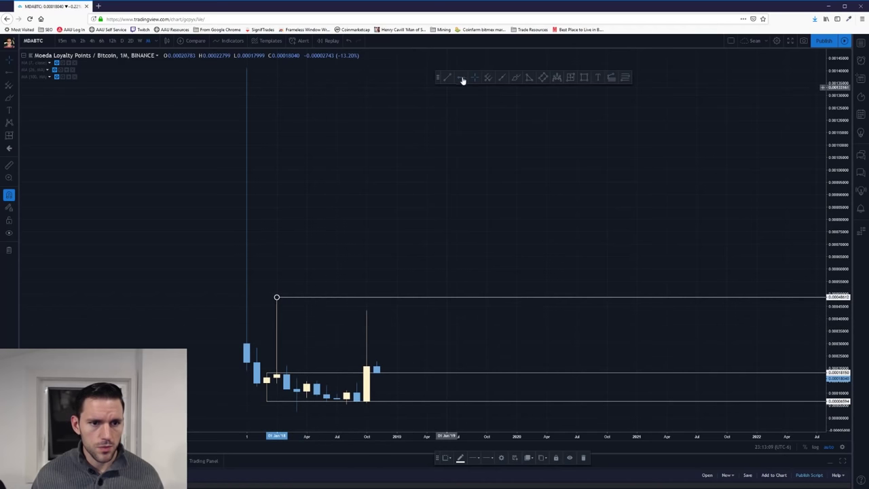
left_click(276, 383)
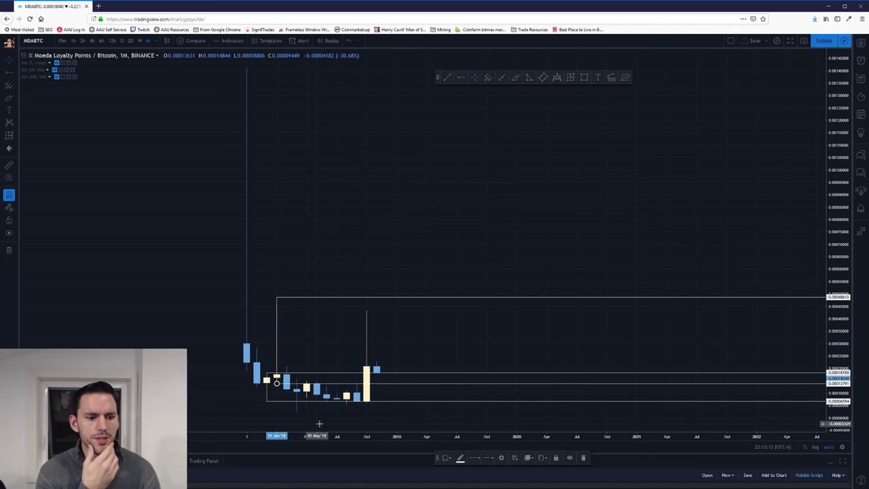
- Zoom and pan the monthly chart to recentre the candles around the new levels
left_click(6, 60)
left_click(10, 64)
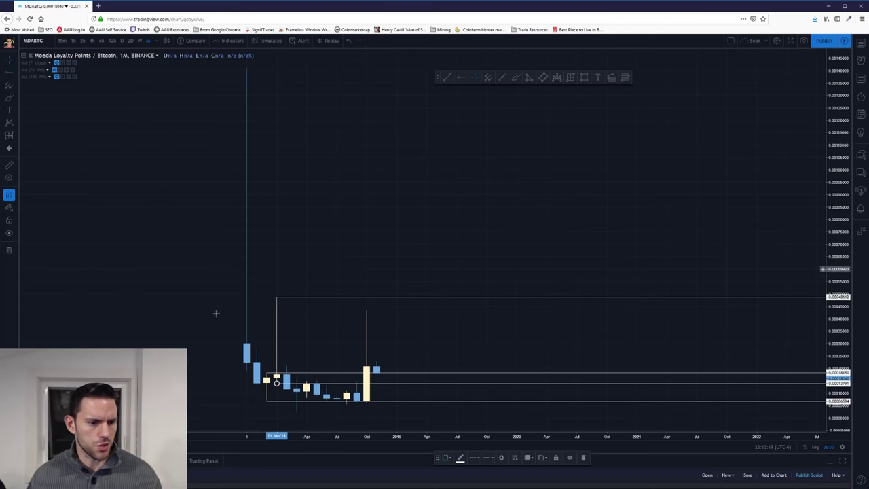
scroll(129, 335, "up", 3)
left_click_drag(157, 338, 302, 344)
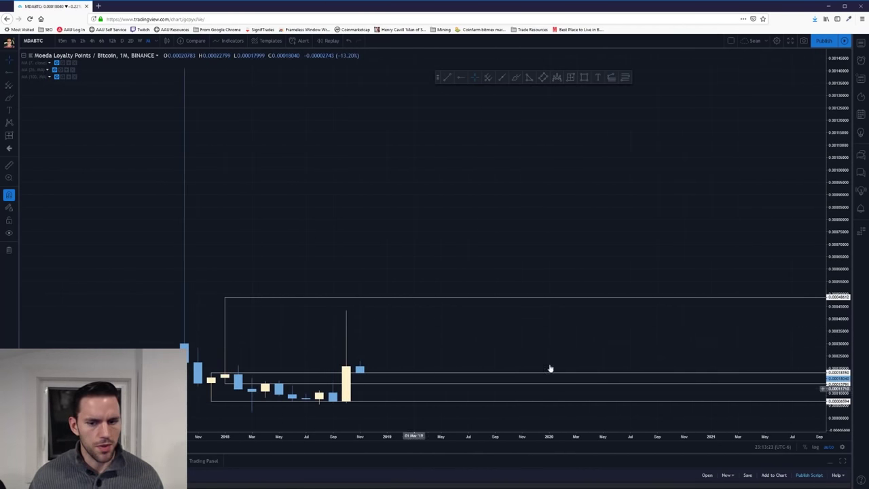
left_click_drag(679, 357, 767, 340)
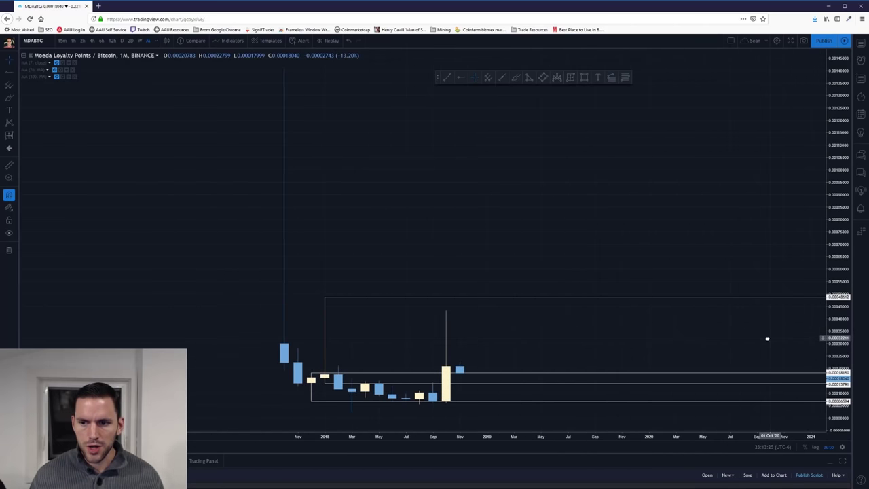
left_click_drag(524, 351, 600, 339)
left_click_drag(716, 337, 701, 256)
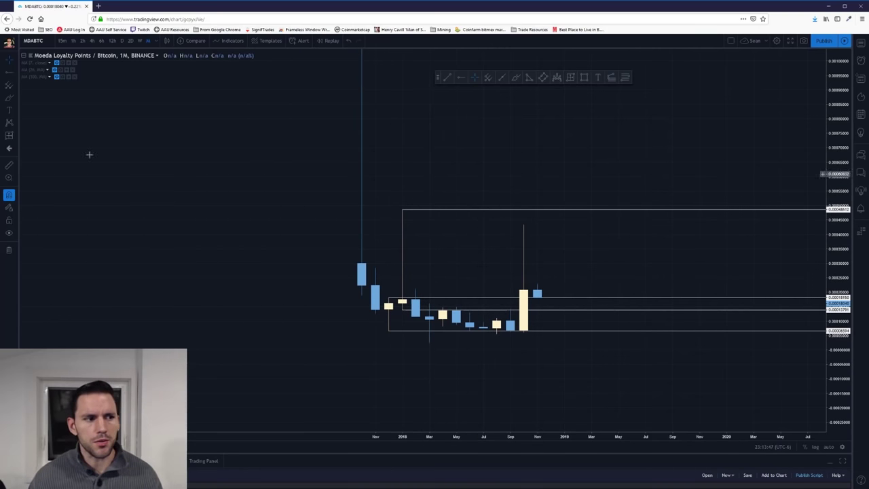
- On weekly candles, place a purple horizontal ray at 0.00014109 by the December lows, then start Replay
left_click(139, 41)
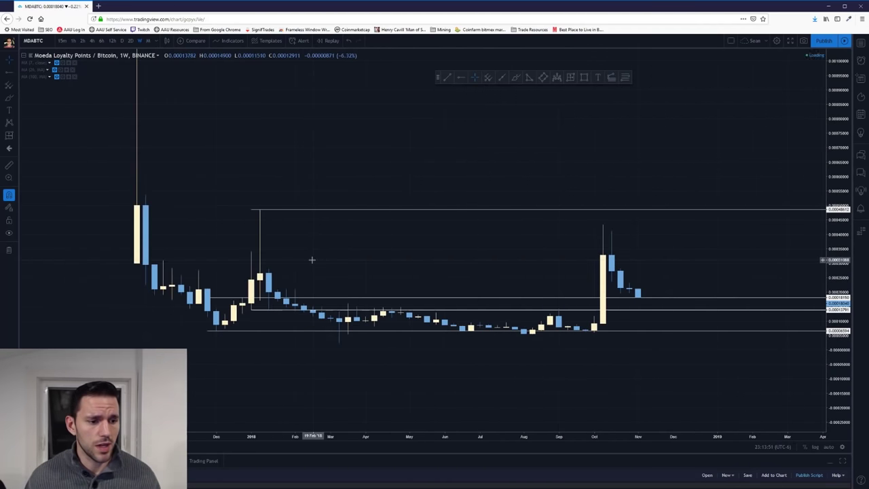
left_click_drag(229, 351, 273, 357)
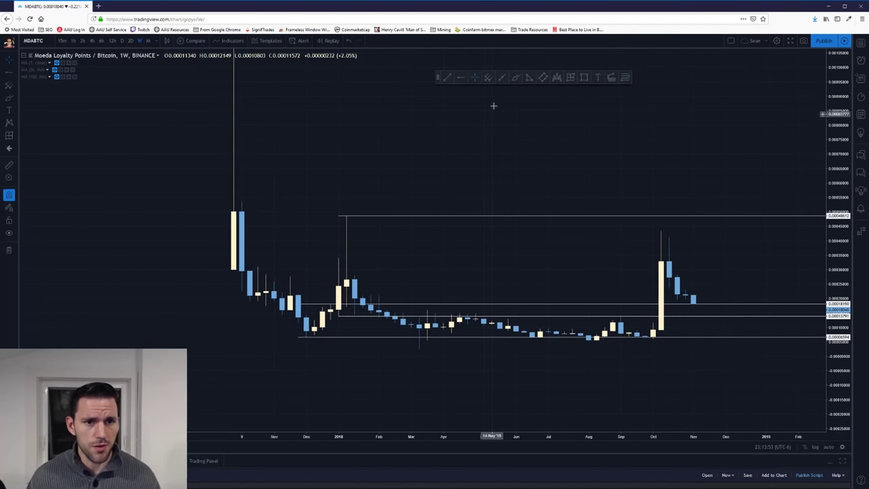
left_click(460, 79)
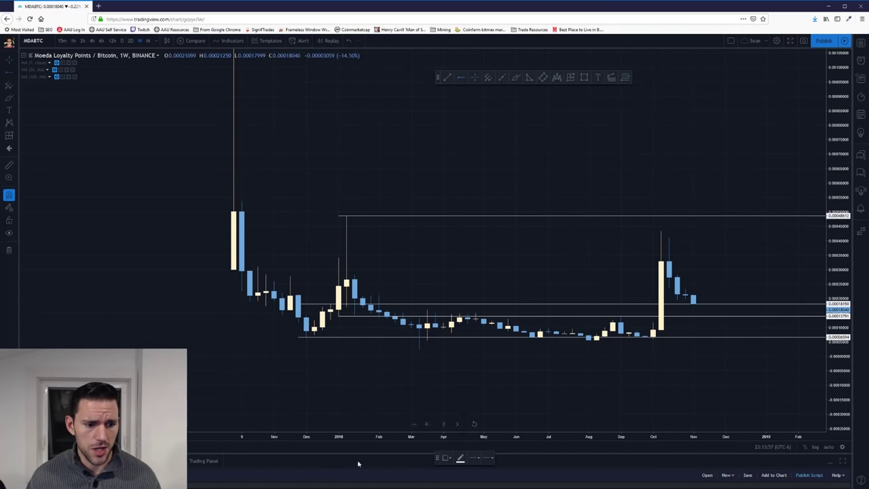
left_click(464, 459)
left_click(512, 423)
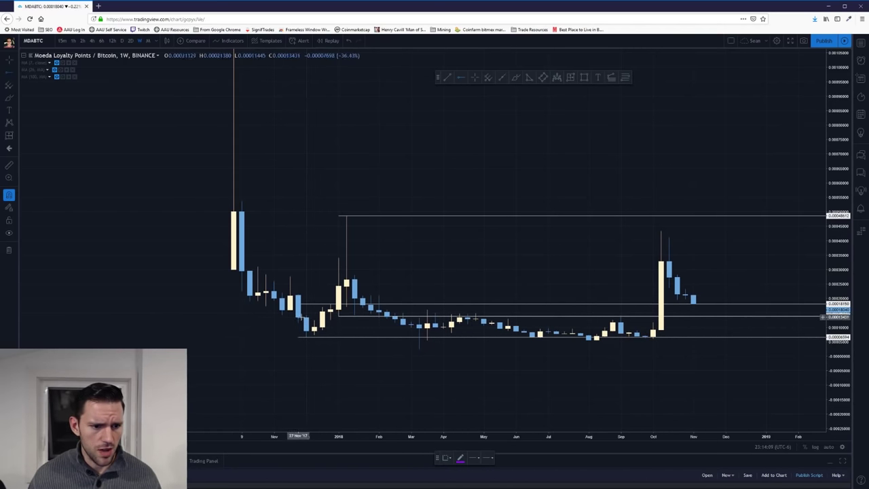
left_click(306, 316)
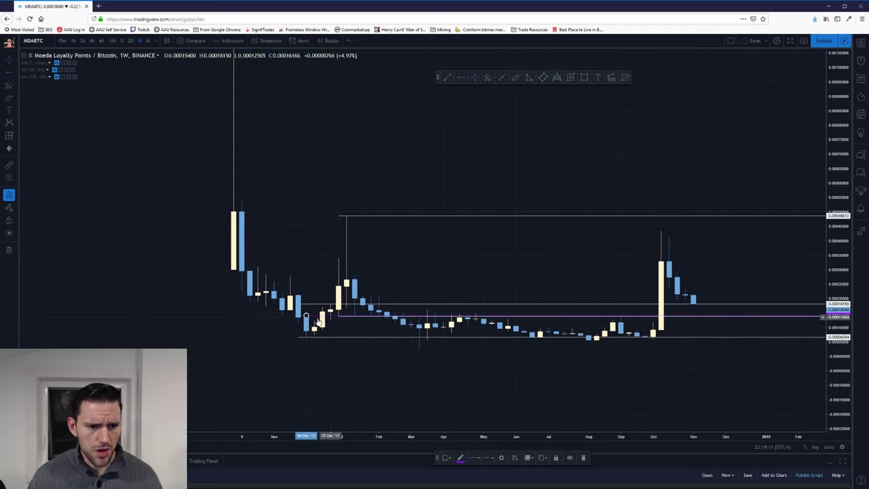
left_click_drag(306, 316, 306, 313)
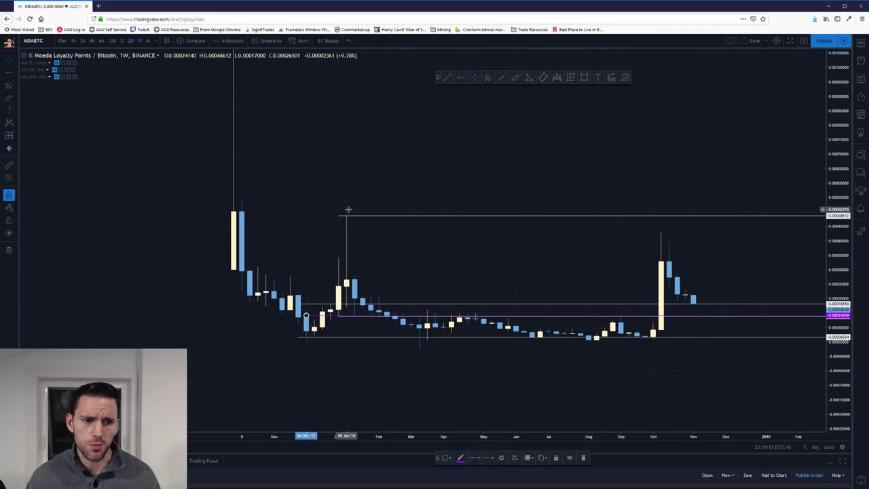
left_click_drag(306, 316, 308, 307)
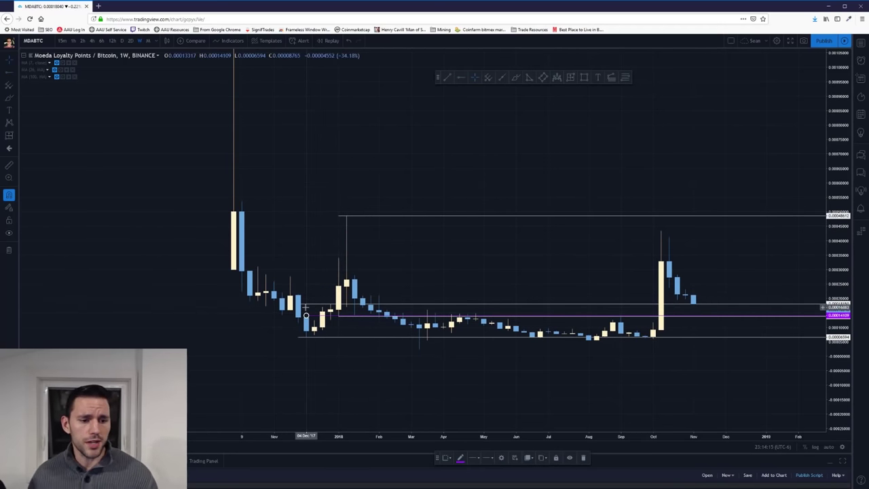
left_click(516, 77)
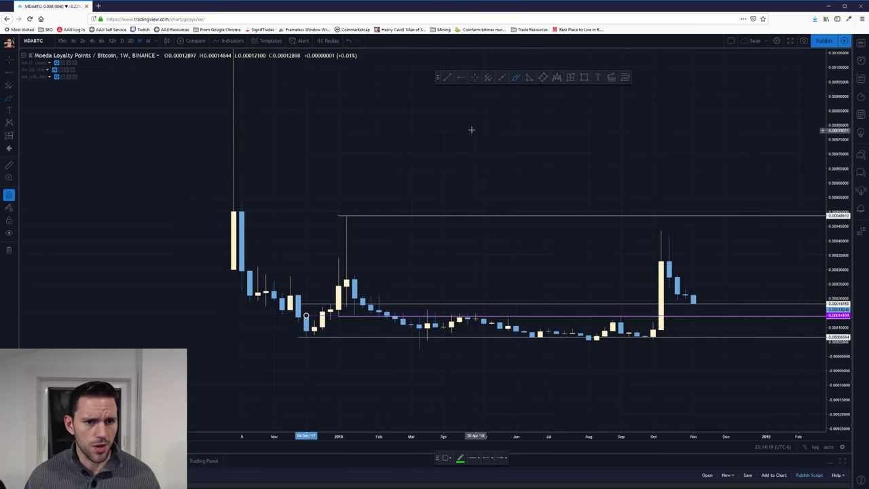
left_click(321, 42)
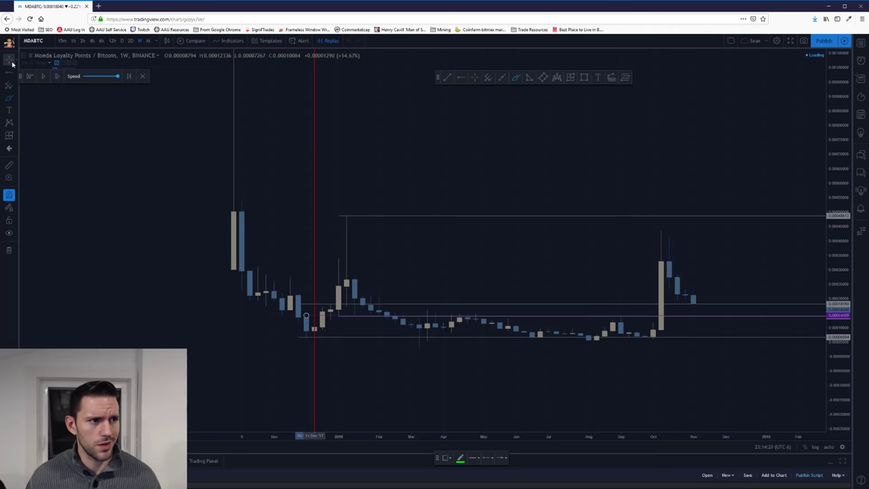
- Reload the chart page, confirm leaving, return to weekly candles and relaunch bar replay
left_click(156, 19)
key("Return")
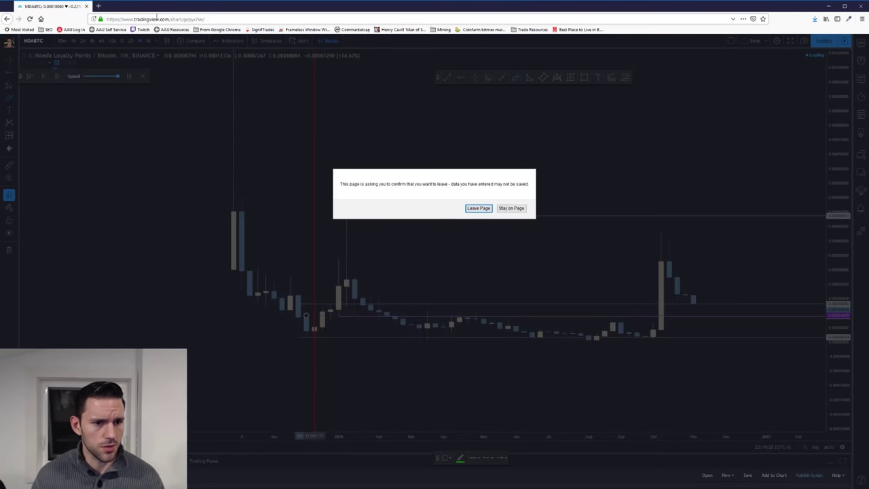
left_click(478, 209)
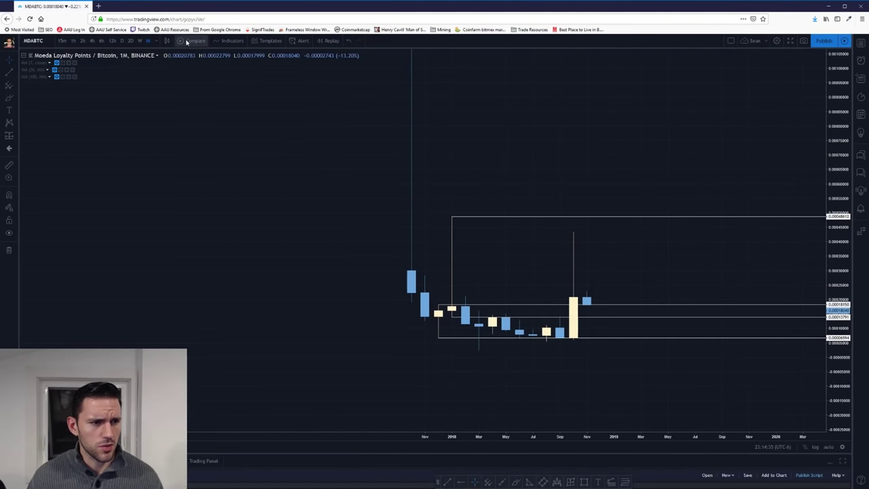
left_click(140, 40)
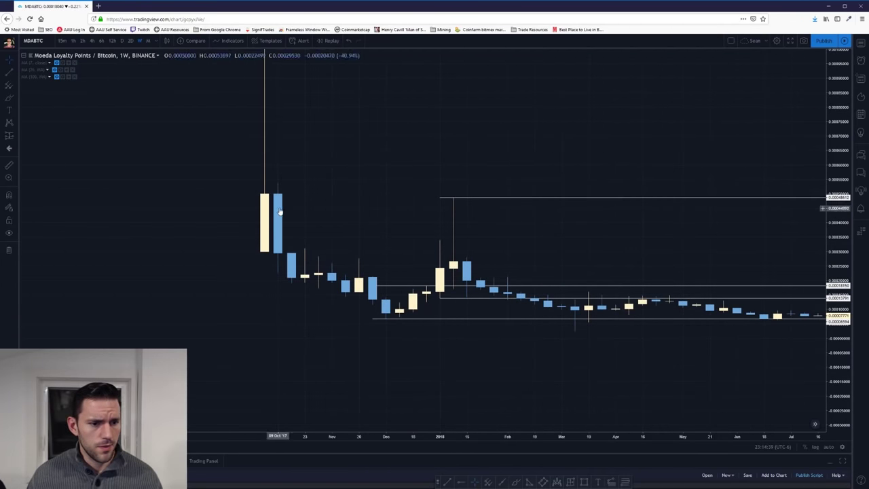
scroll(380, 239, "up", 1)
scroll(377, 240, "down", 3)
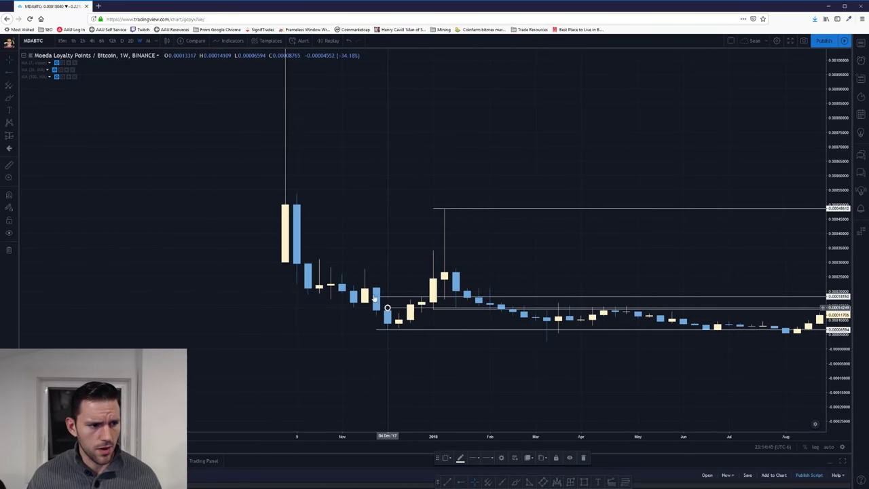
left_click(328, 41)
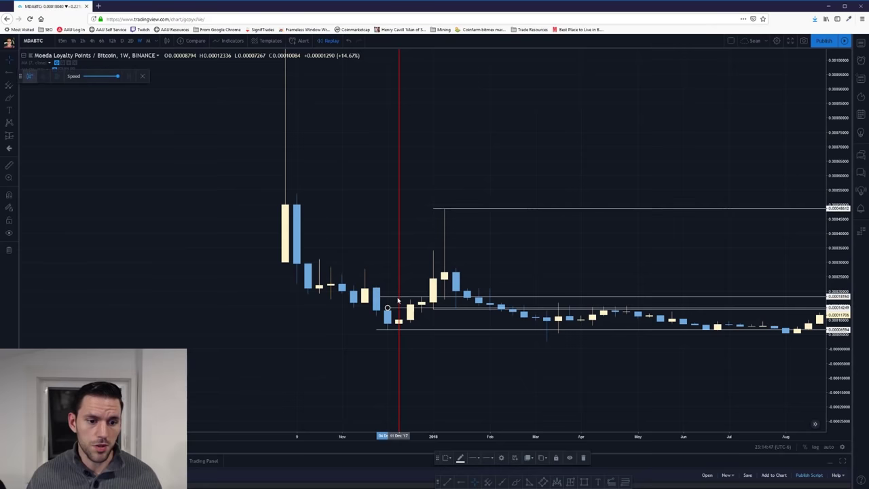
- Start the replay at 04 Dec '17 and turn the 0.00014249 line purple
left_click(399, 281)
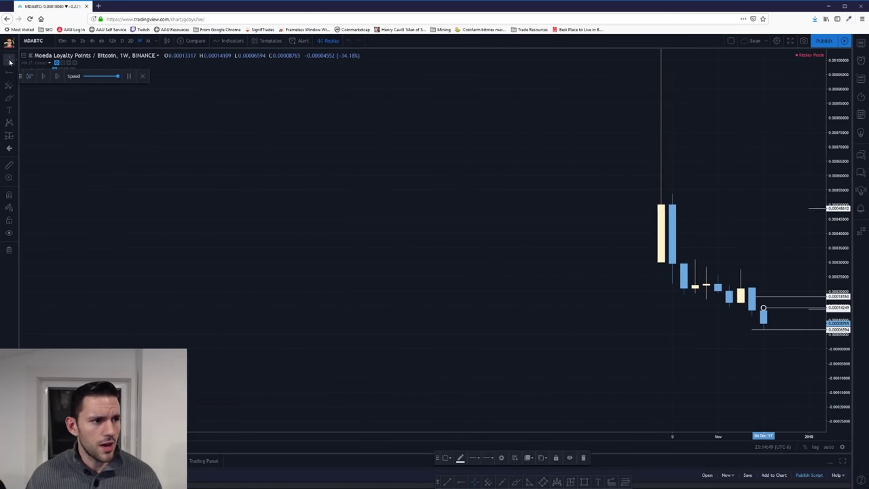
left_click_drag(602, 334, 210, 305)
left_click(381, 280)
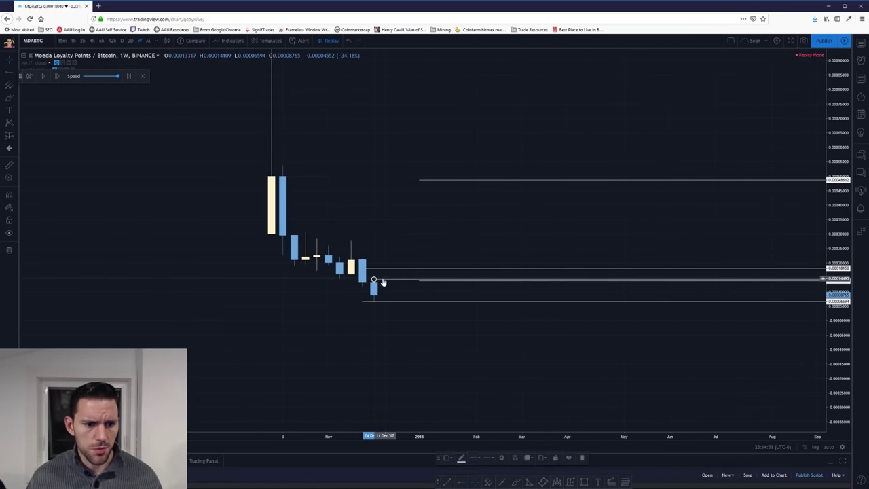
left_click(461, 459)
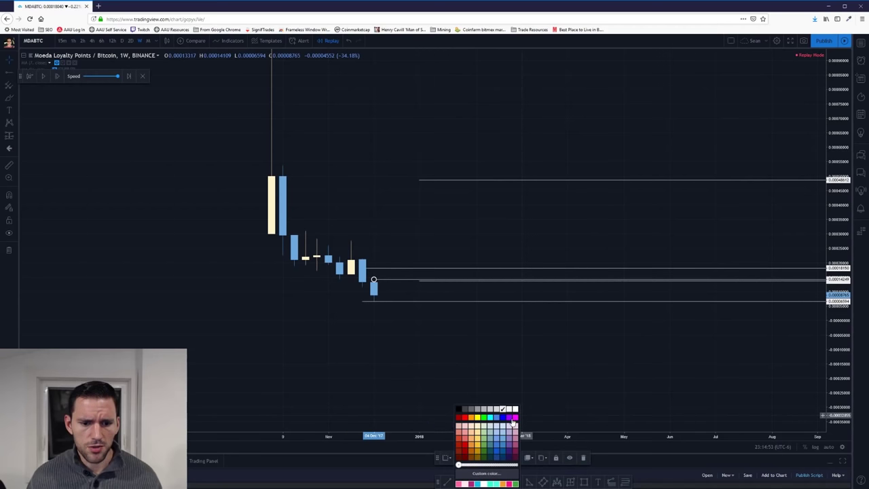
left_click(514, 418)
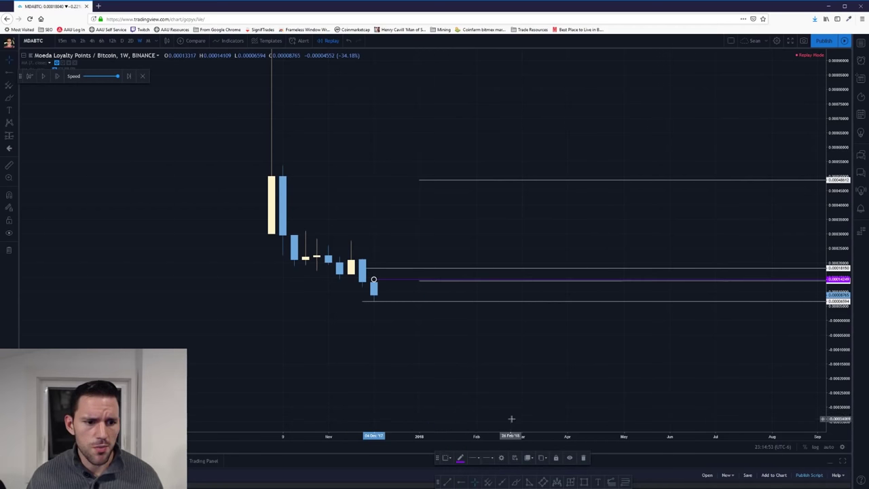
- Step the replay forward twelve weekly bars, then exit replay to restore the full history
left_click(59, 77)
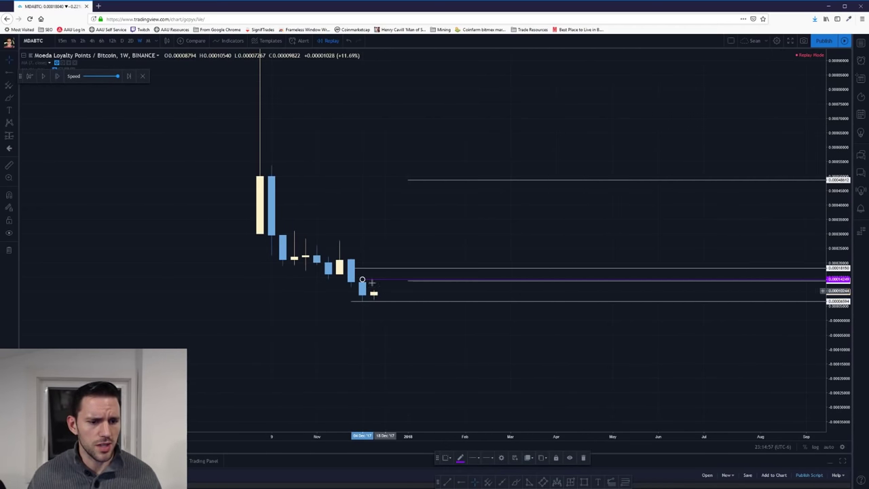
left_click(55, 77)
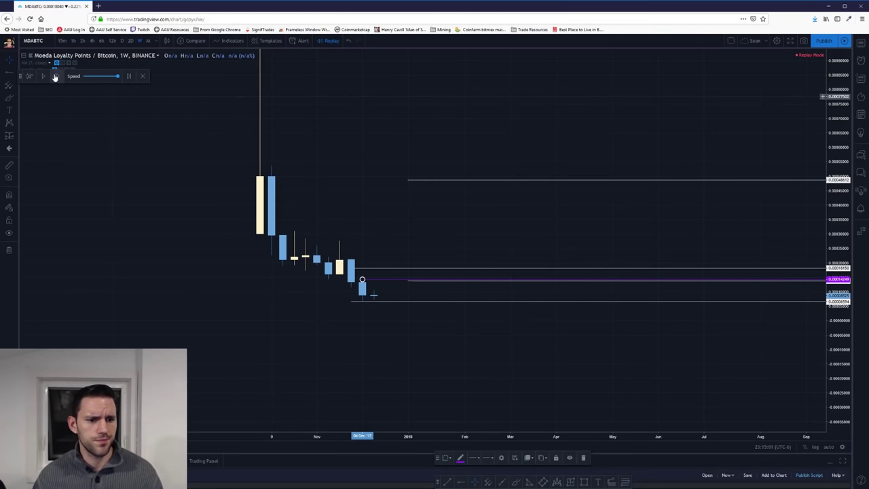
left_click(57, 77)
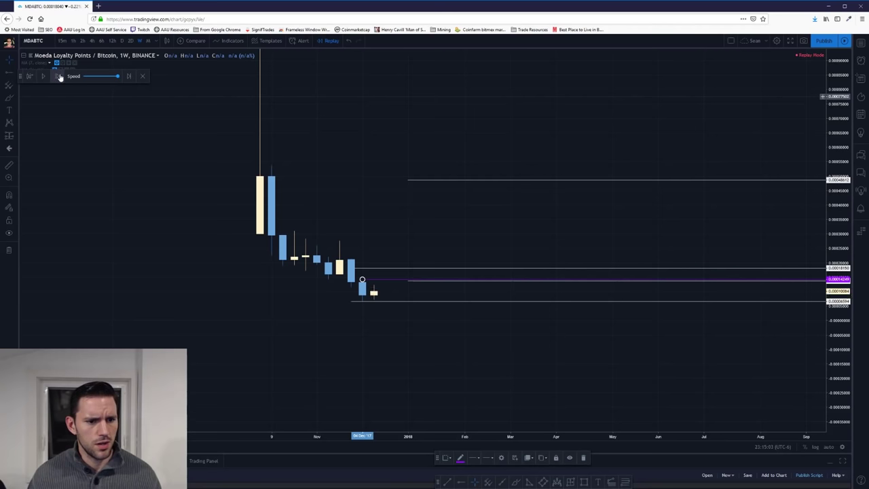
left_click(59, 77)
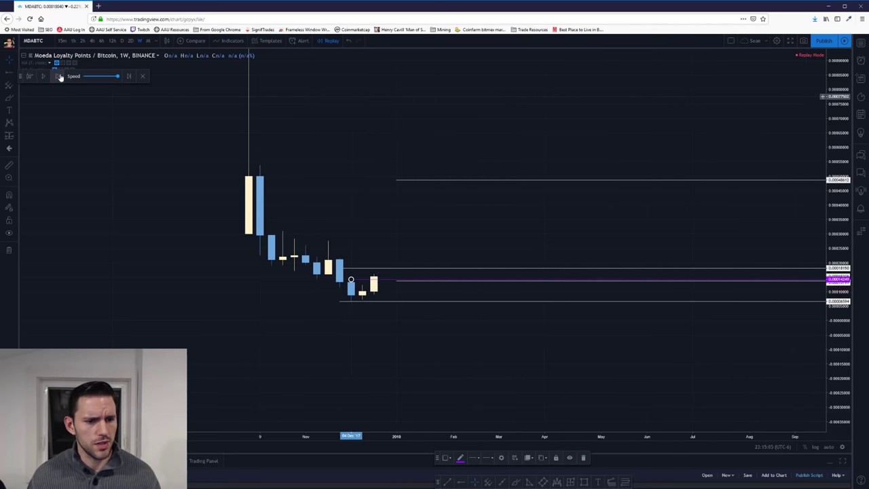
left_click(60, 77)
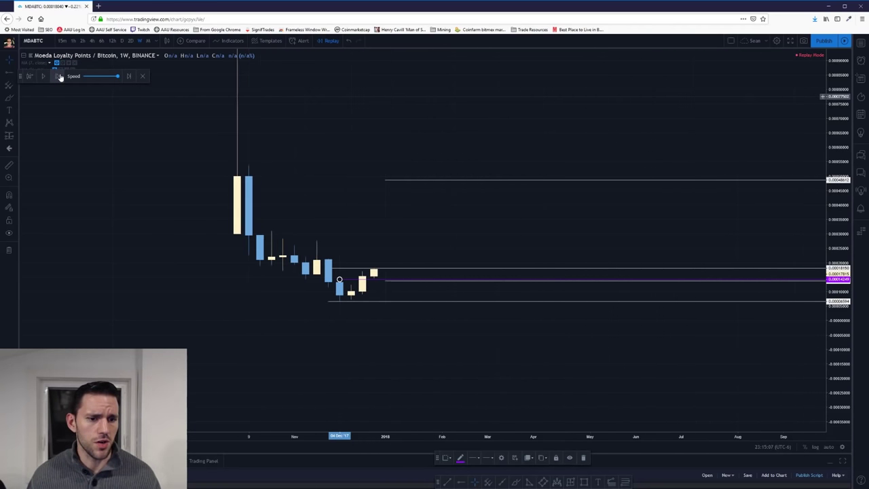
left_click(59, 77)
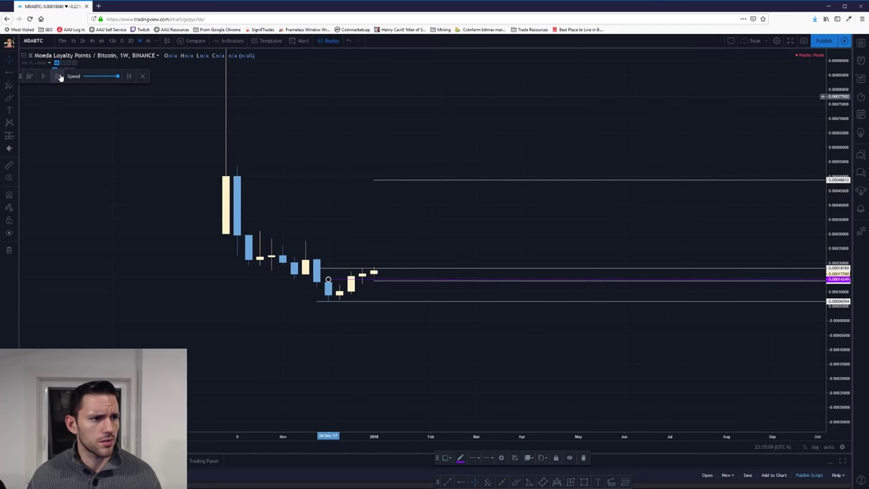
left_click(60, 77)
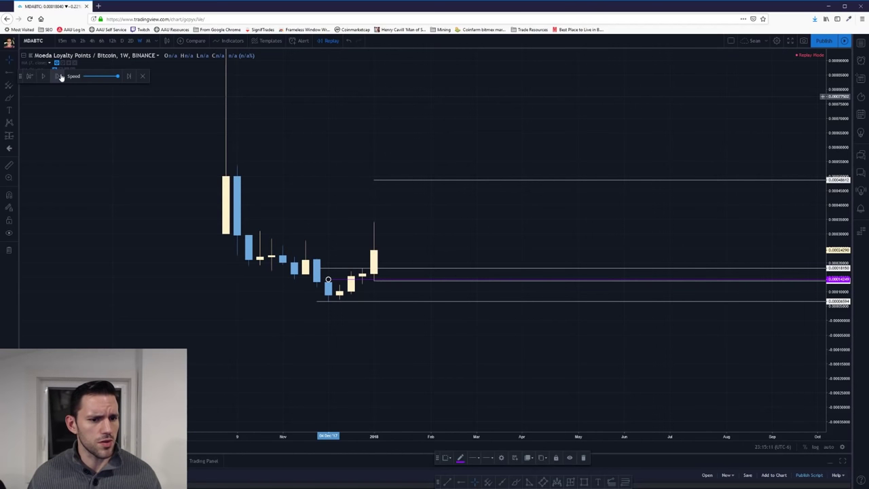
left_click(60, 77)
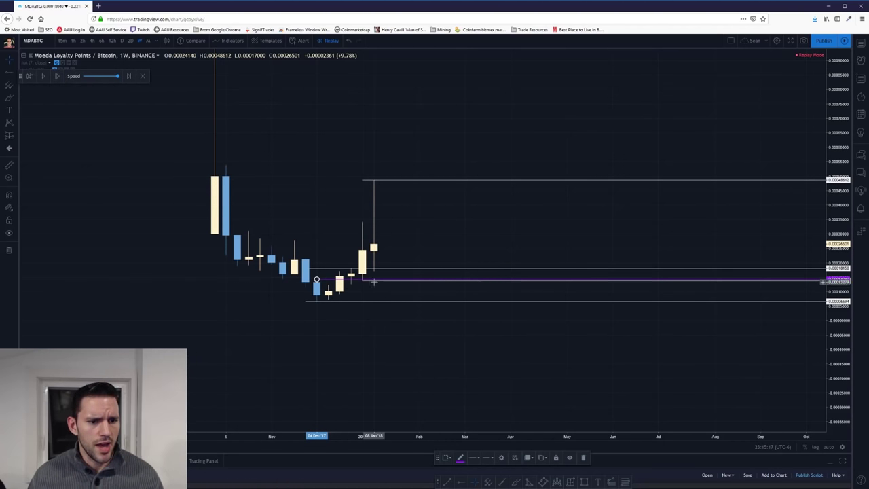
left_click(57, 77)
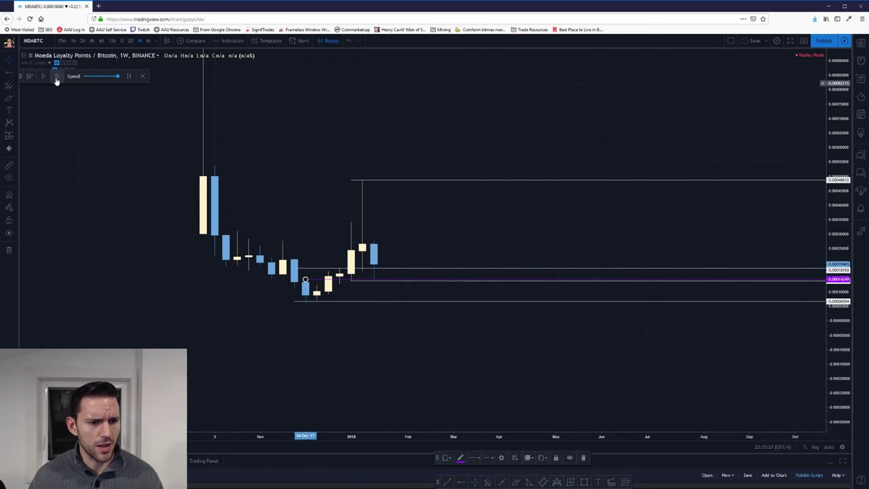
left_click(57, 78)
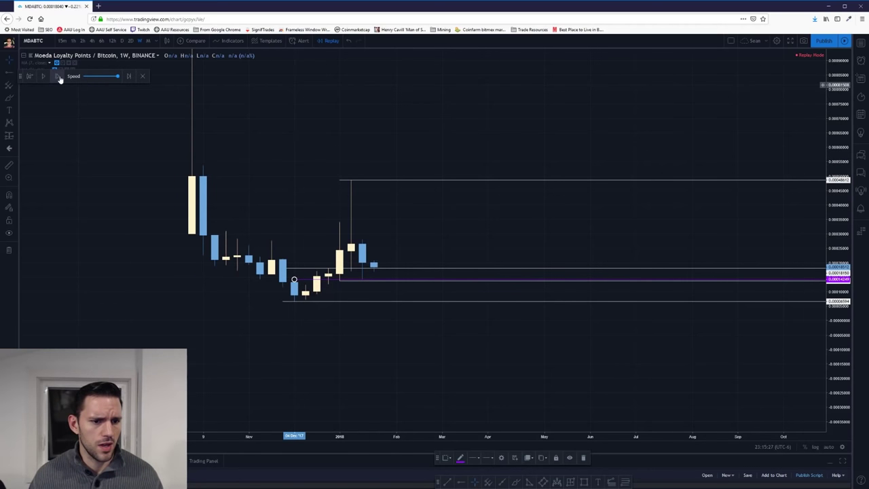
left_click(58, 77)
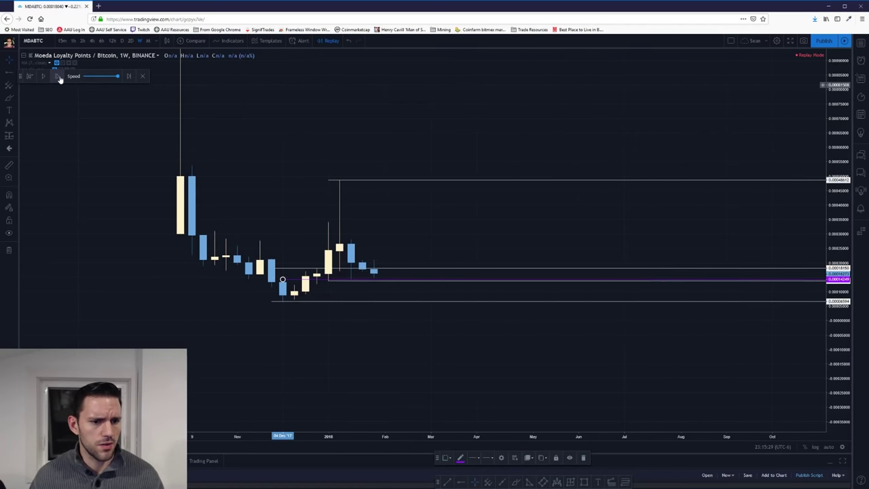
left_click(58, 76)
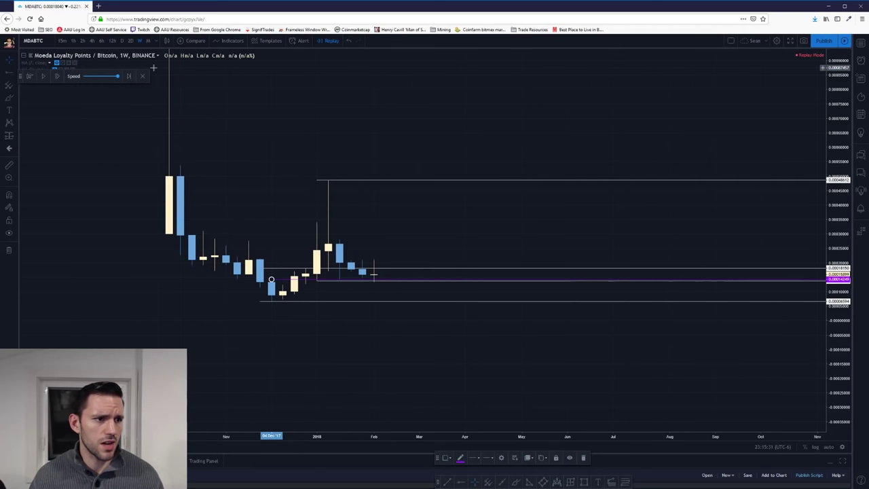
left_click(142, 77)
left_click(482, 286)
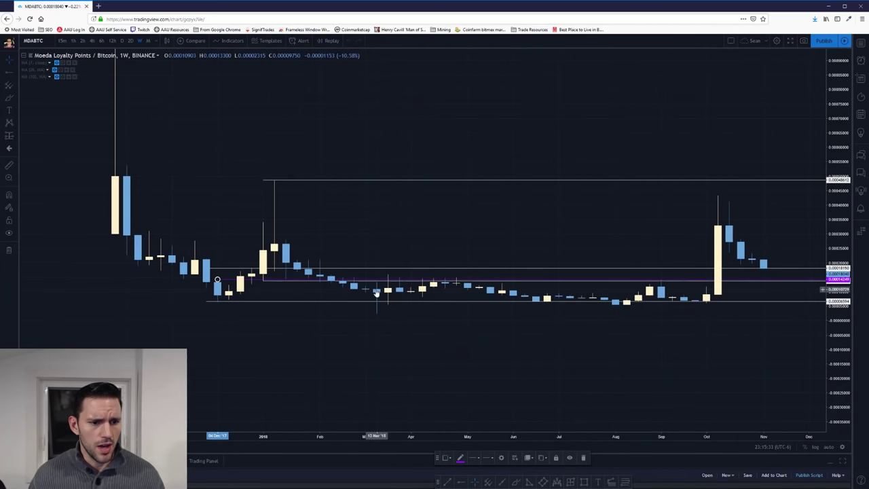
- Deselect the line, try a horizontal ray at the 22 Jan candle, then delete it
left_click(10, 59)
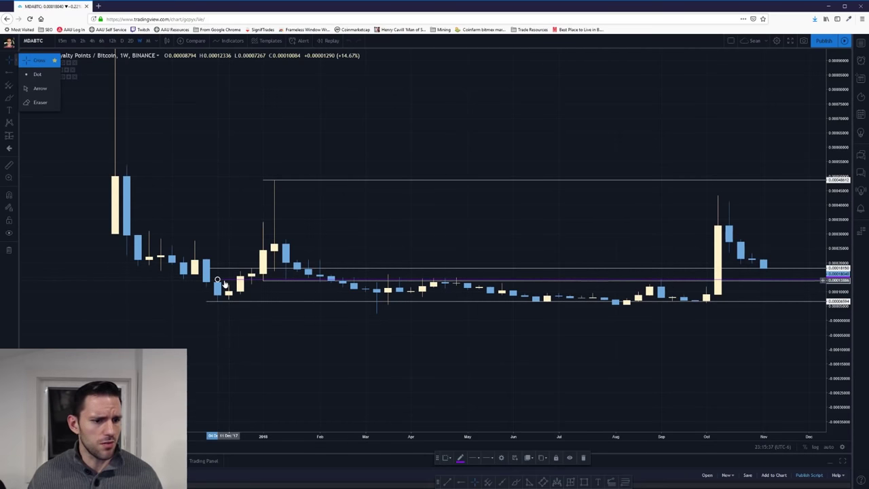
left_click(225, 283)
left_click(225, 283)
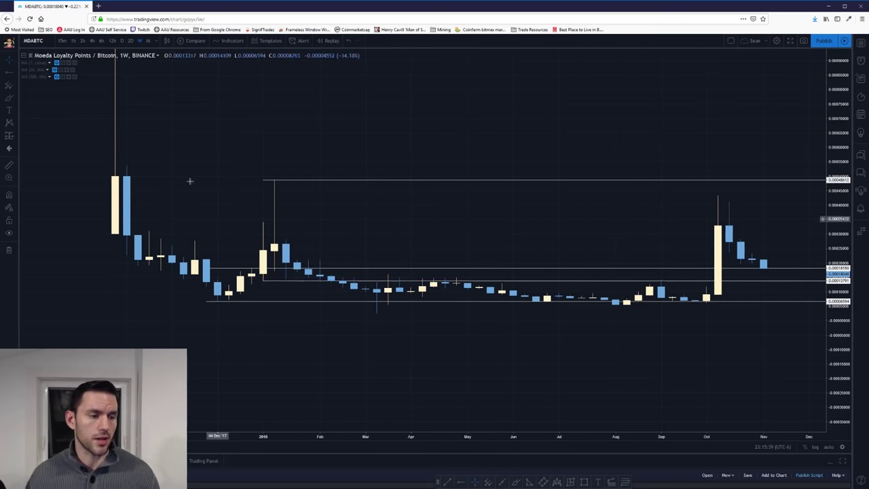
left_click(10, 60)
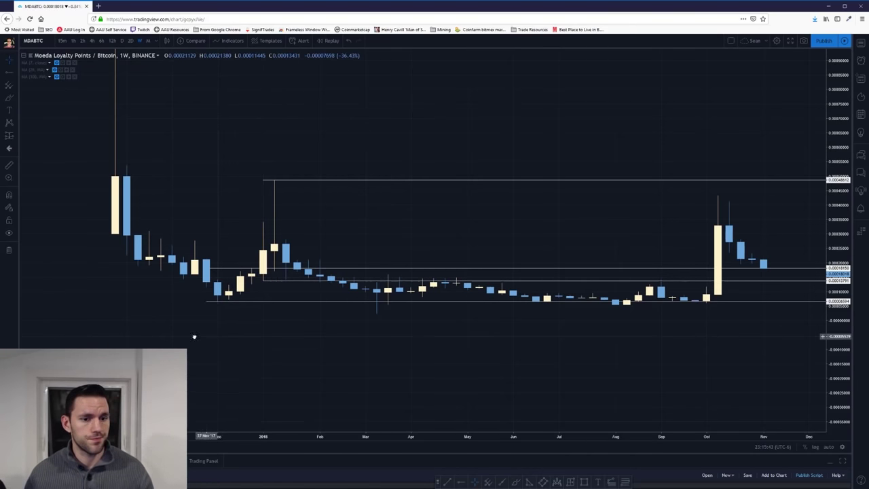
left_click_drag(206, 336, 165, 334)
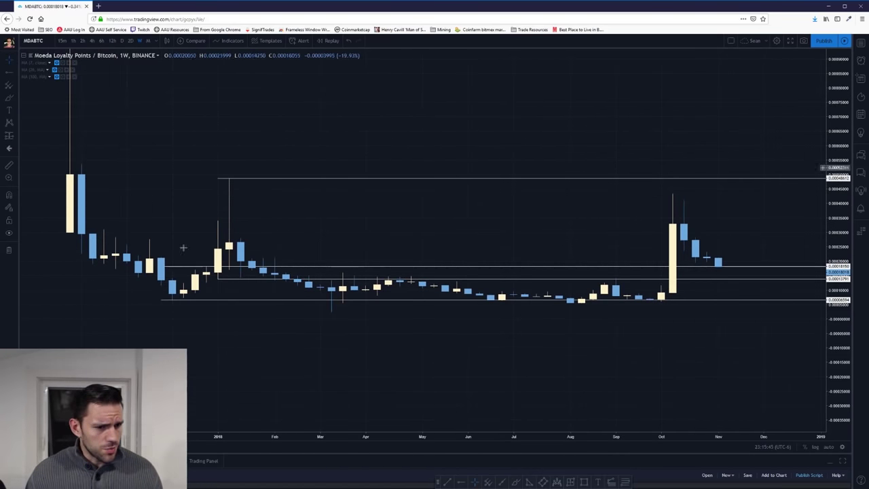
left_click(462, 483)
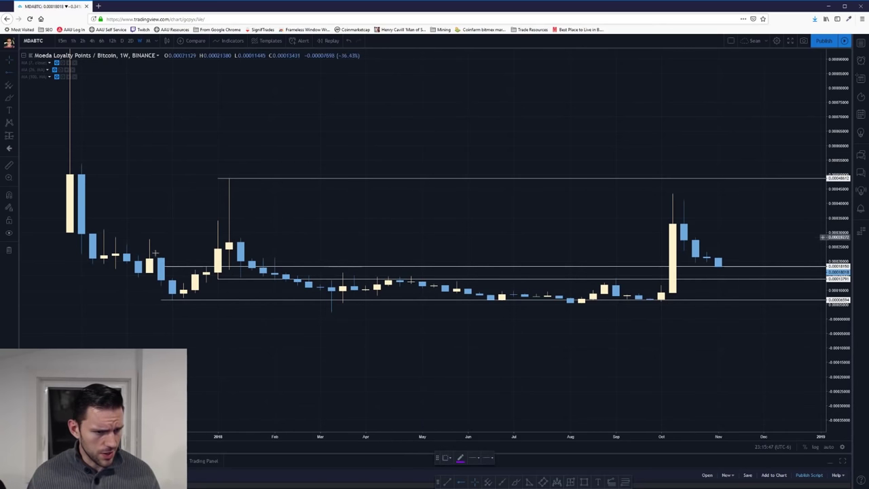
left_click(240, 238)
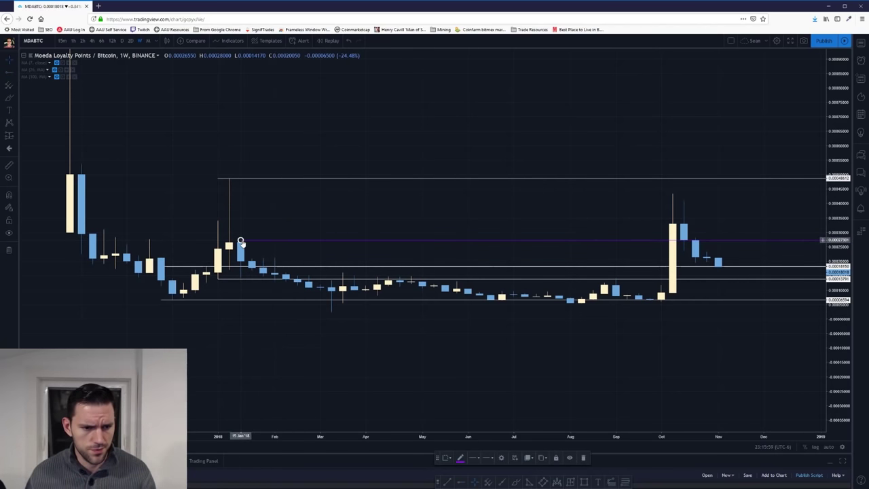
key("Delete")
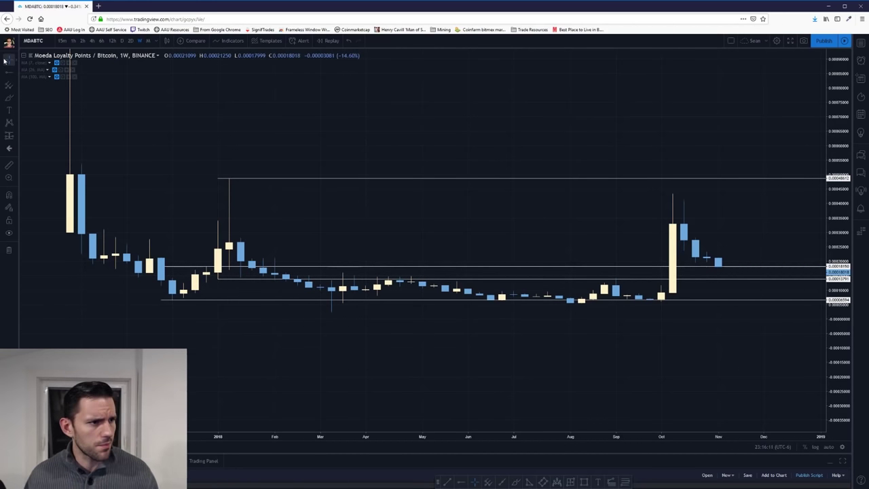
- Add magenta levels at 0.00002315 below the March low and 0.00014600, then switch to daily
left_click_drag(427, 345, 388, 342)
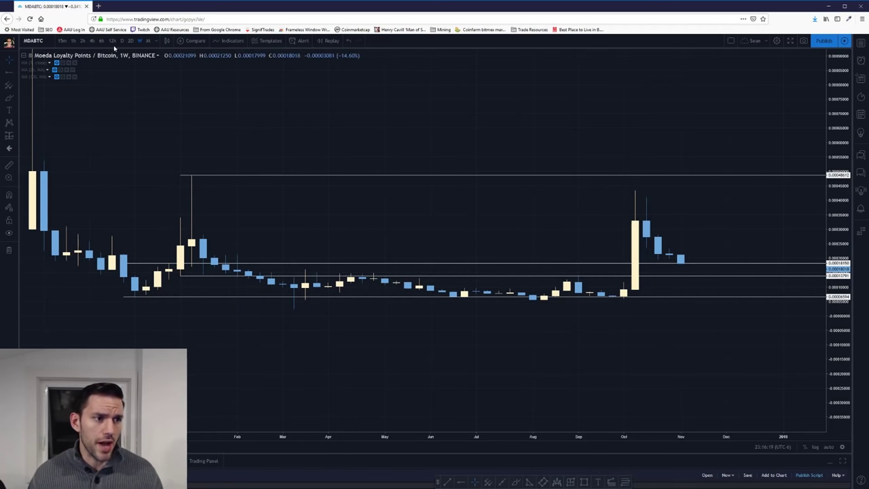
left_click_drag(314, 311, 347, 330)
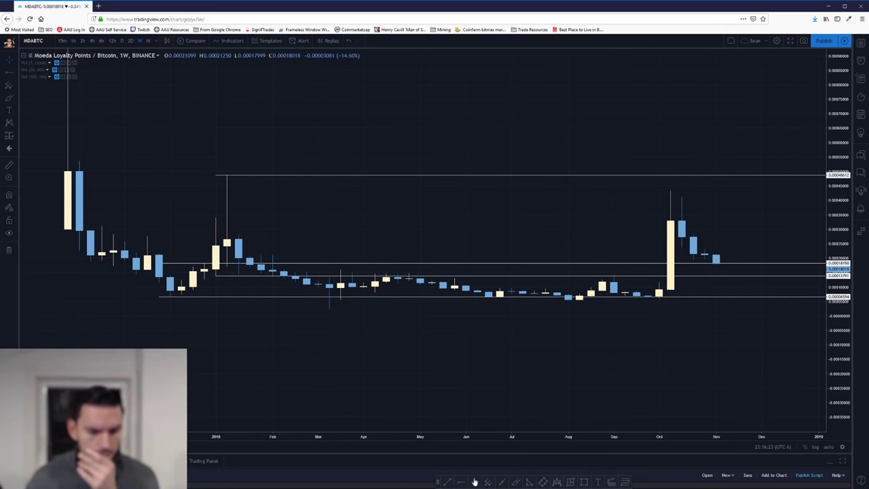
left_click(461, 482)
left_click(329, 309)
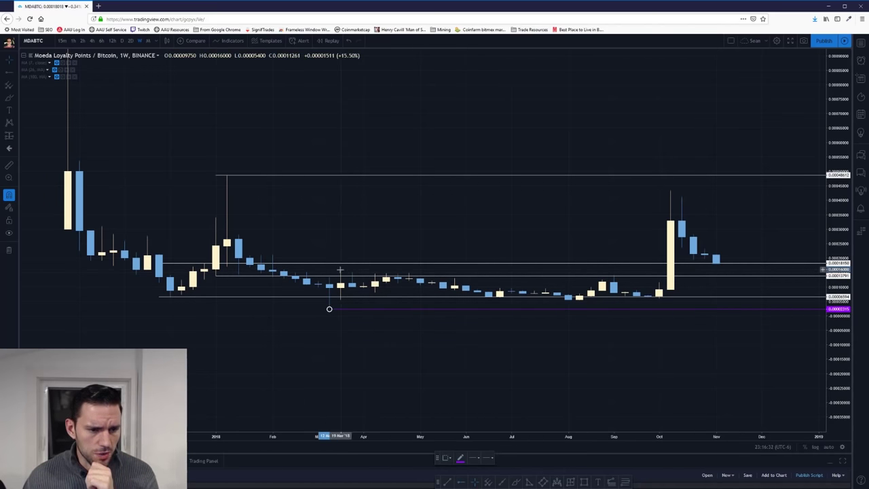
left_click(340, 270)
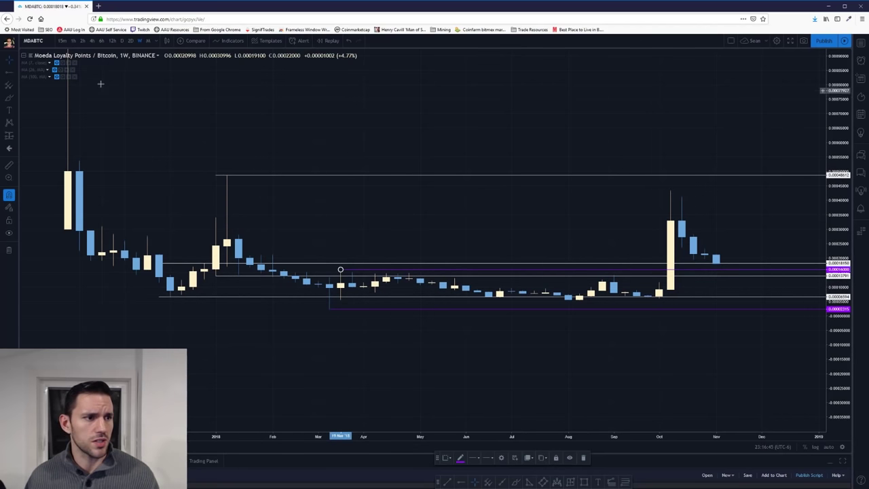
left_click(123, 41)
- Zoom and pan the daily chart to frame October 2017 through April 2018
scroll(287, 205, "down", 5)
scroll(288, 208, "down", 3)
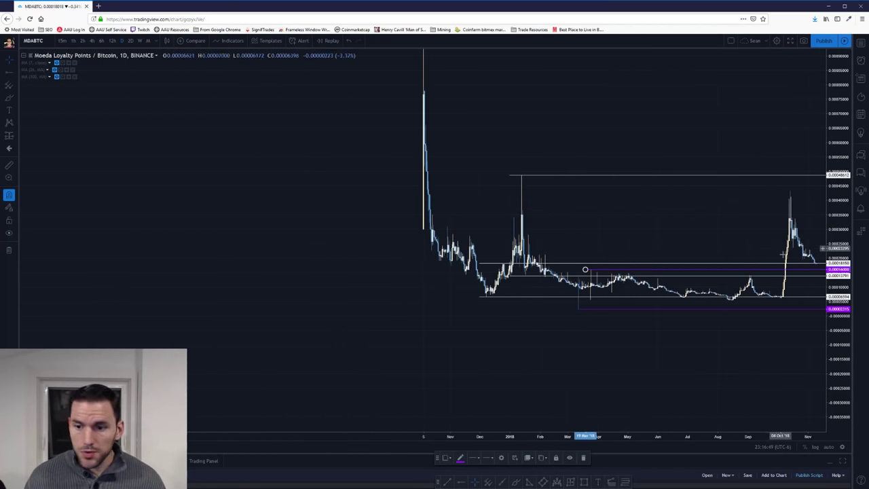
left_click_drag(634, 204, 472, 180)
left_click_drag(302, 300, 106, 353)
scroll(340, 360, "up", 4)
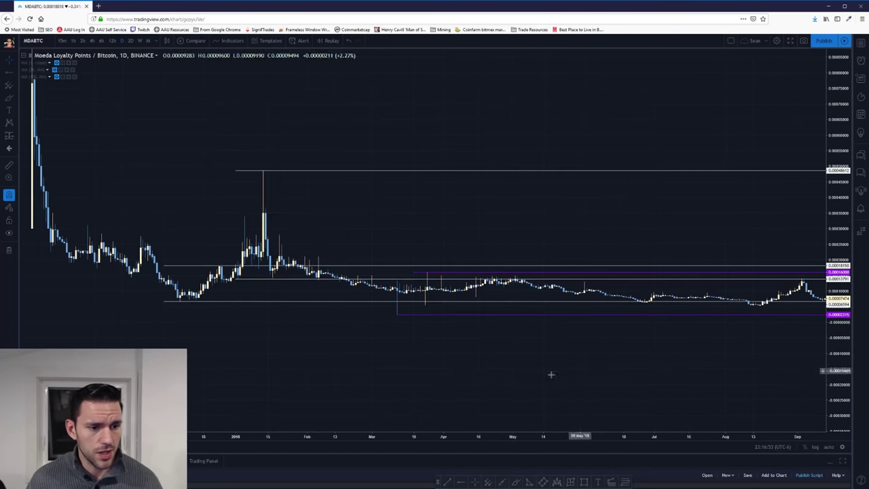
left_click_drag(302, 364, 455, 360)
scroll(134, 339, "up", 2)
left_click_drag(134, 339, 332, 343)
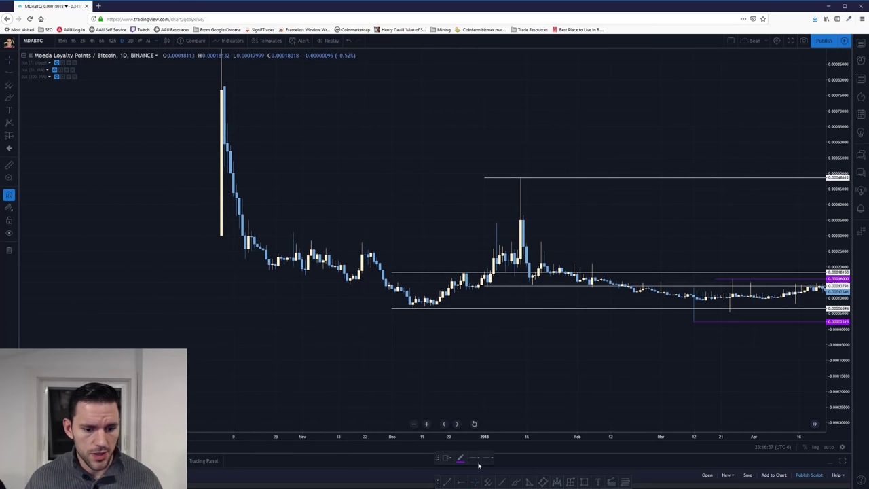
- Set the drawing colour to red and add levels at 0.00022499 and 0.00031000
left_click(460, 459)
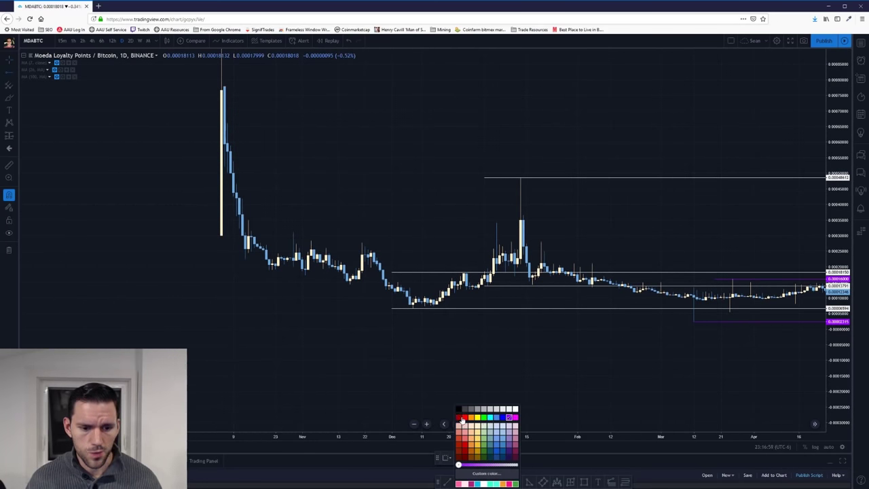
left_click(462, 418)
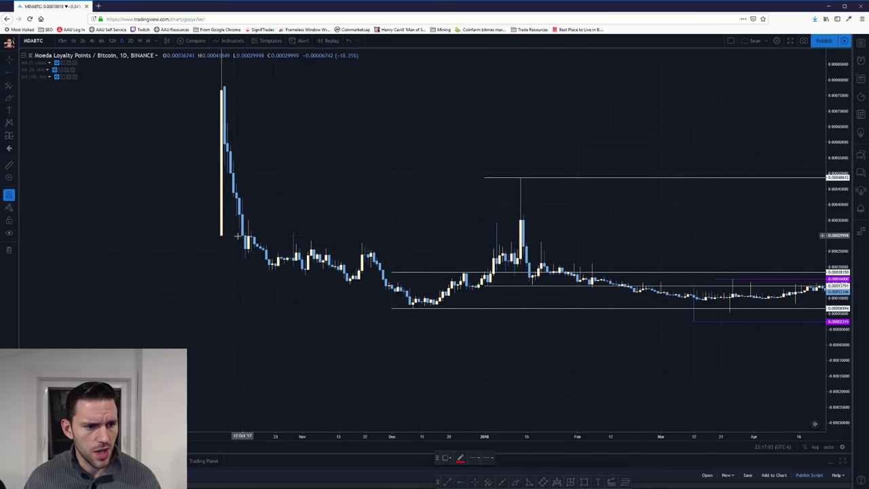
left_click(245, 260)
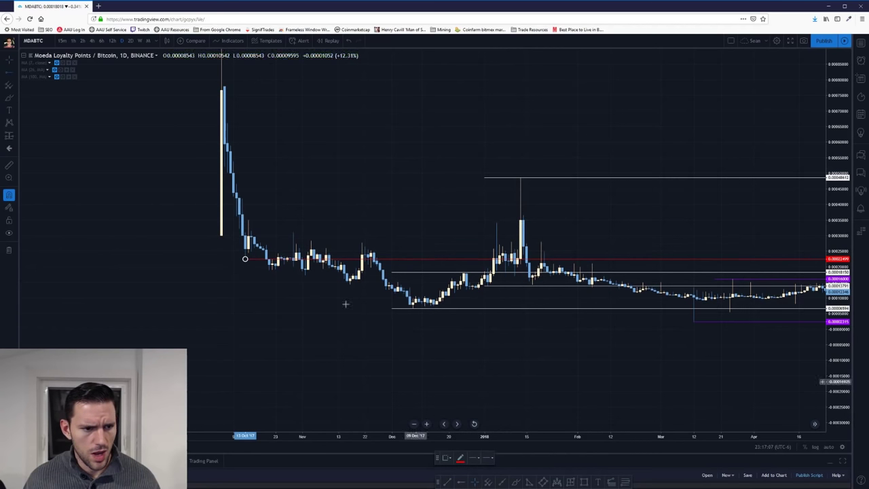
left_click(246, 232)
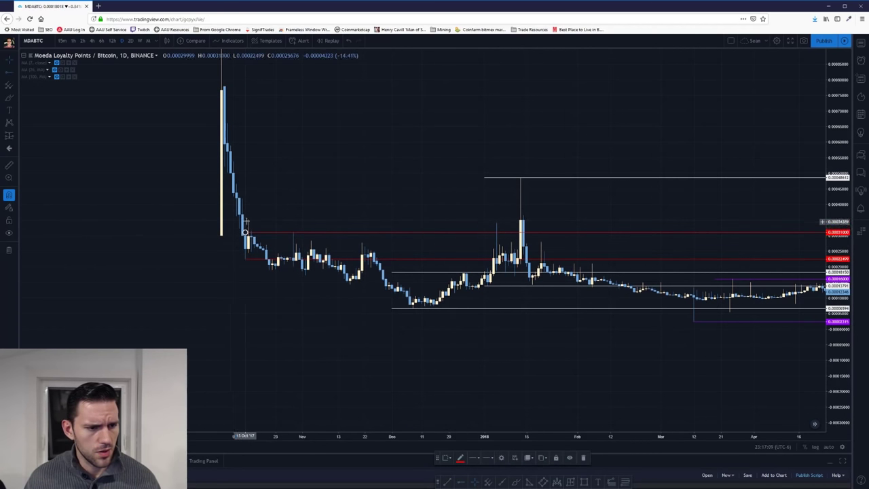
- Pan through later candles and add a third red level at the late-2017 lows
left_click(8, 61)
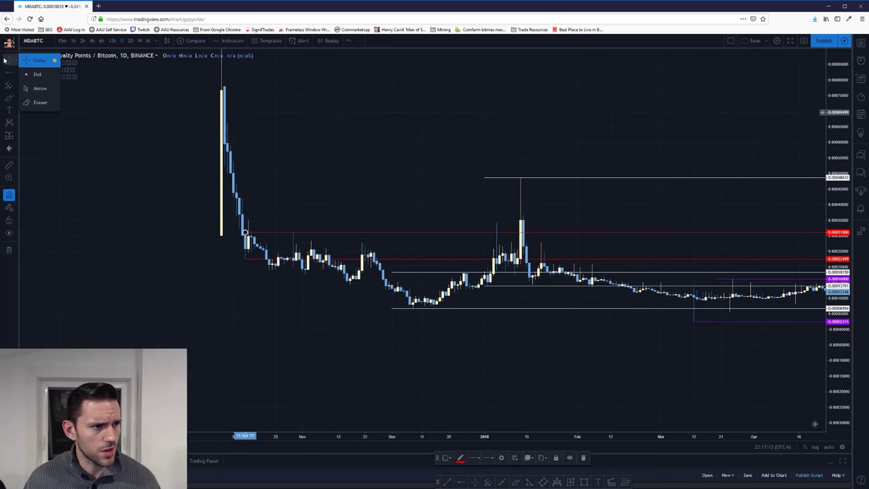
left_click_drag(238, 306, 97, 284)
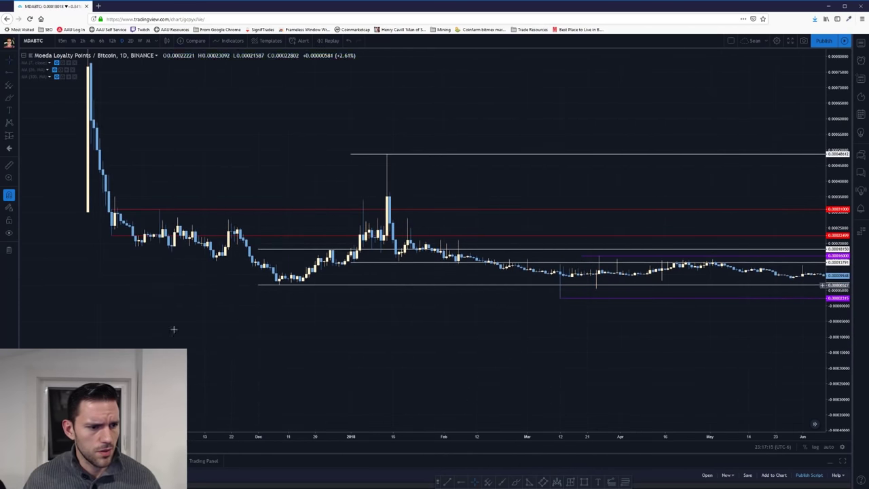
left_click_drag(411, 391, 364, 258)
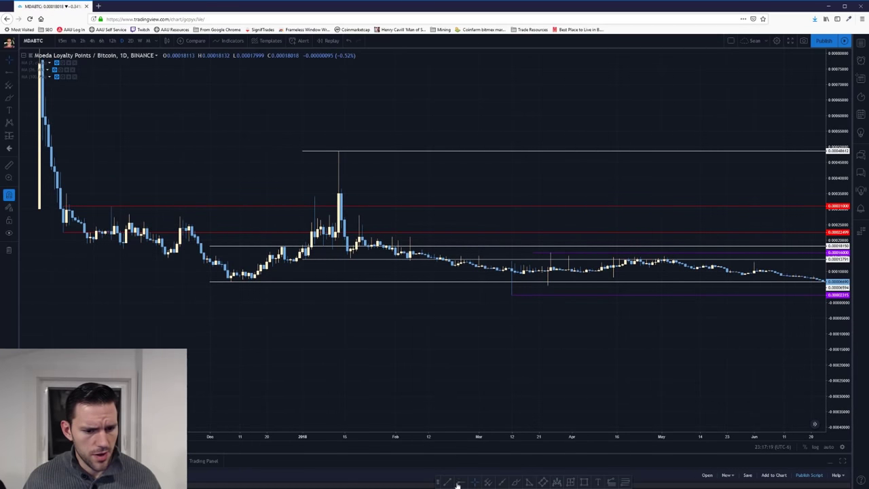
left_click(84, 233)
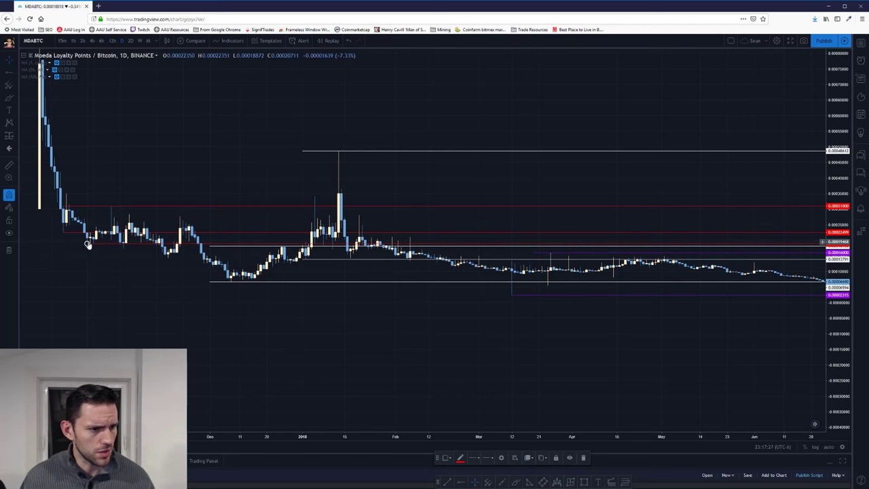
left_click(124, 249)
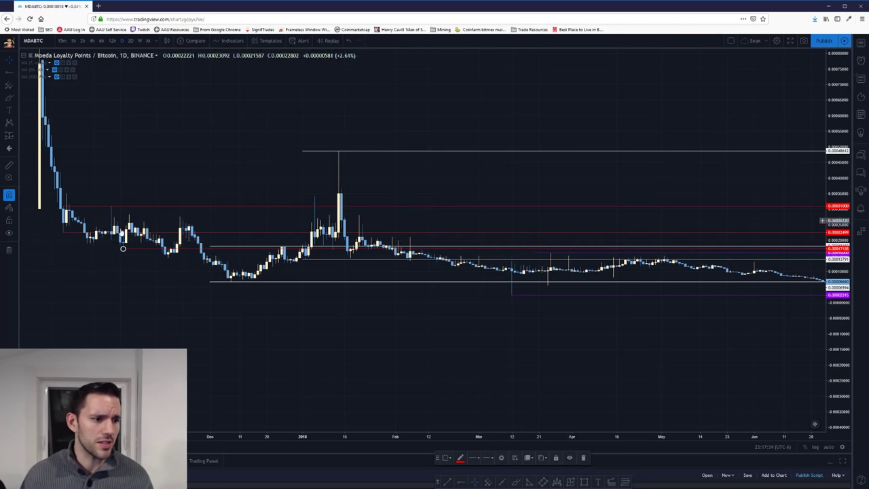
left_click_drag(95, 288, 466, 306)
- Place a trial red horizontal level at the November 2017 dip, then discard it
left_click_drag(546, 317, 469, 310)
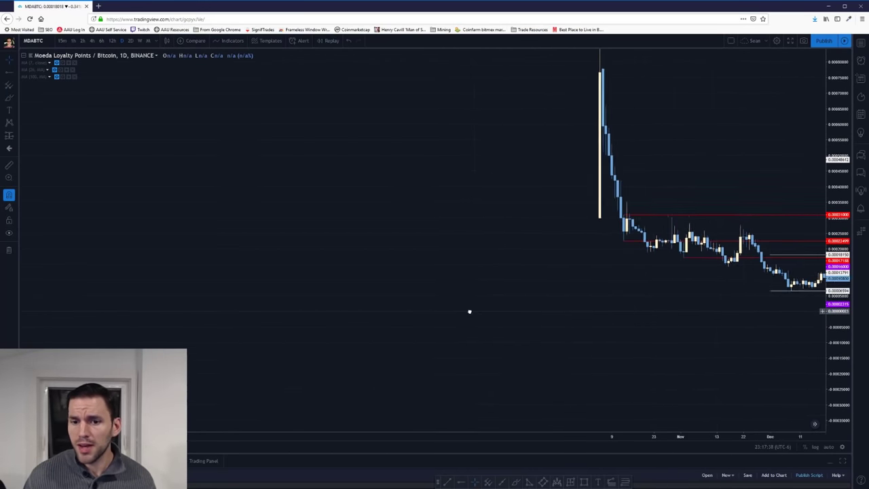
left_click_drag(692, 287, 429, 298)
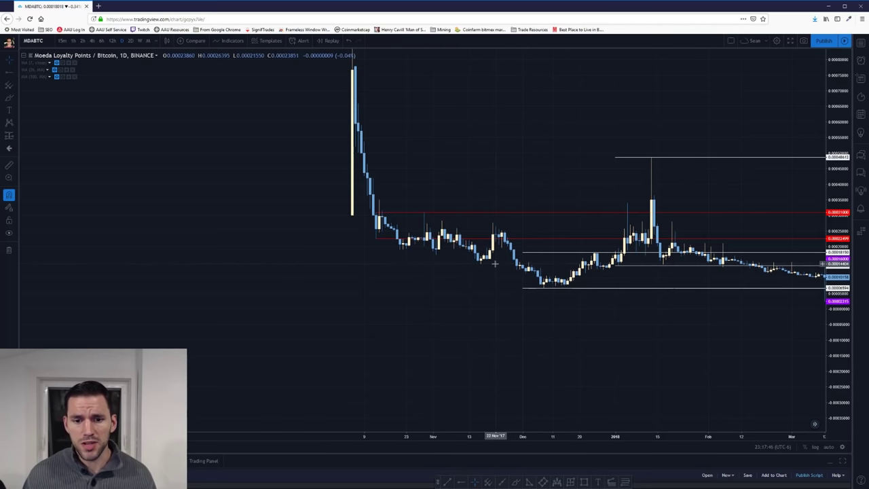
left_click(479, 298)
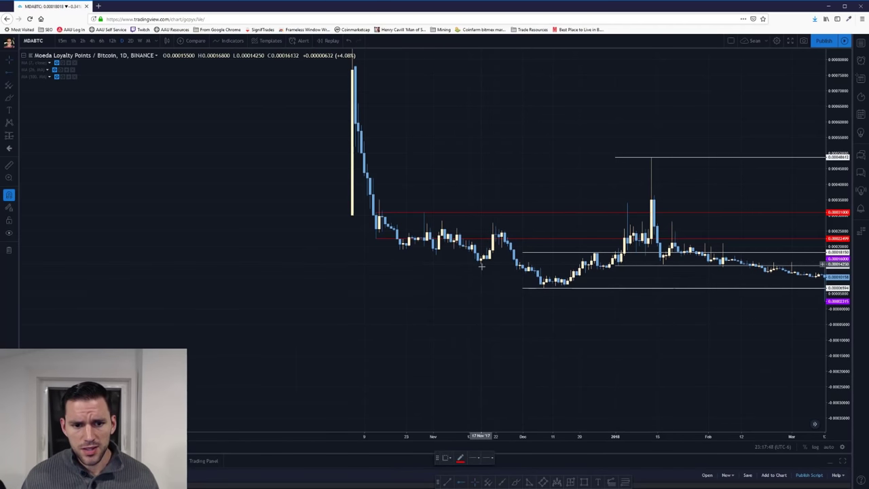
left_click(481, 264)
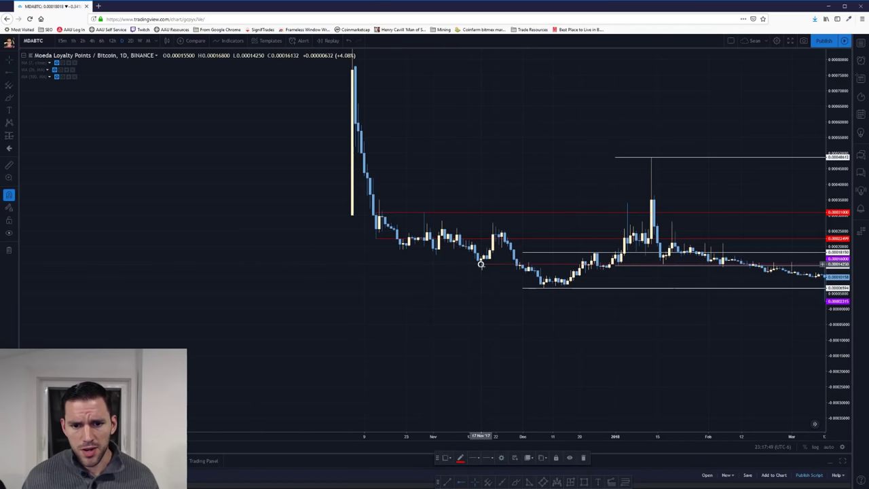
left_click(480, 265)
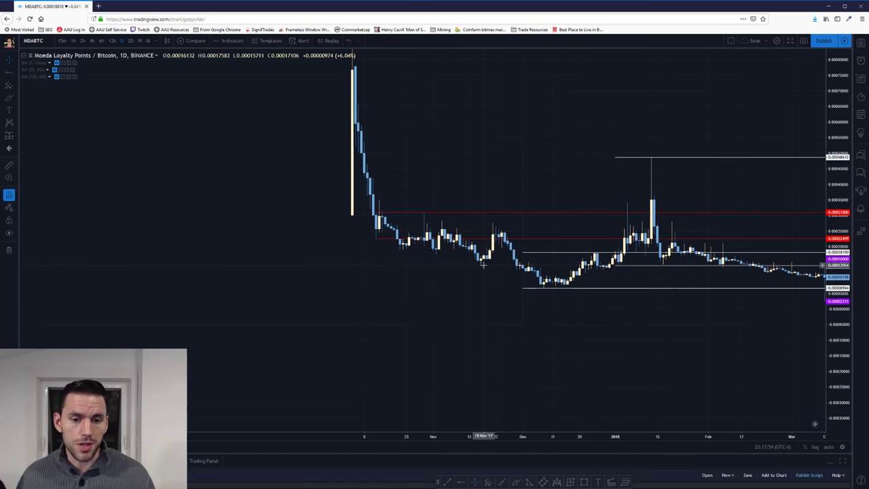
- Pan toward later dates to bring the January 2018 spike into view
mouse_move(513, 265)
left_mouse_down()
mouse_move(459, 265)
mouse_move(417, 234)
left_mouse_up()
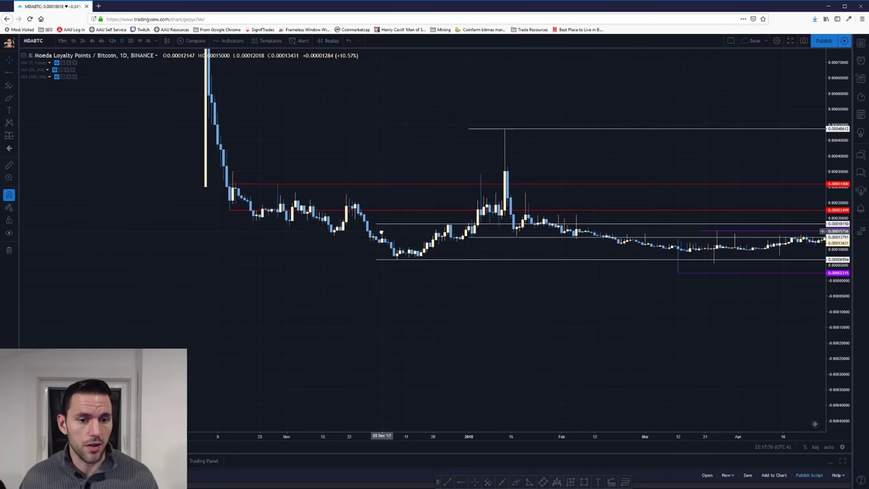
left_click_drag(534, 249, 406, 232)
left_click_drag(495, 254, 452, 247)
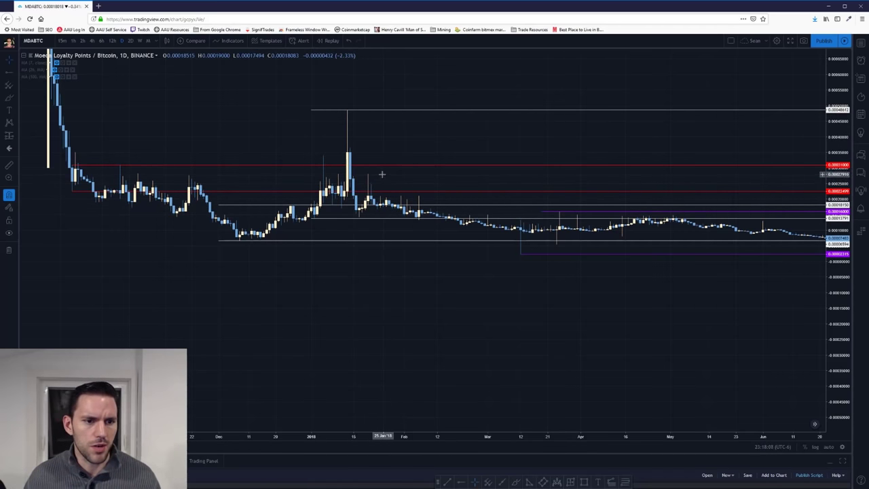
left_click_drag(386, 174, 314, 175)
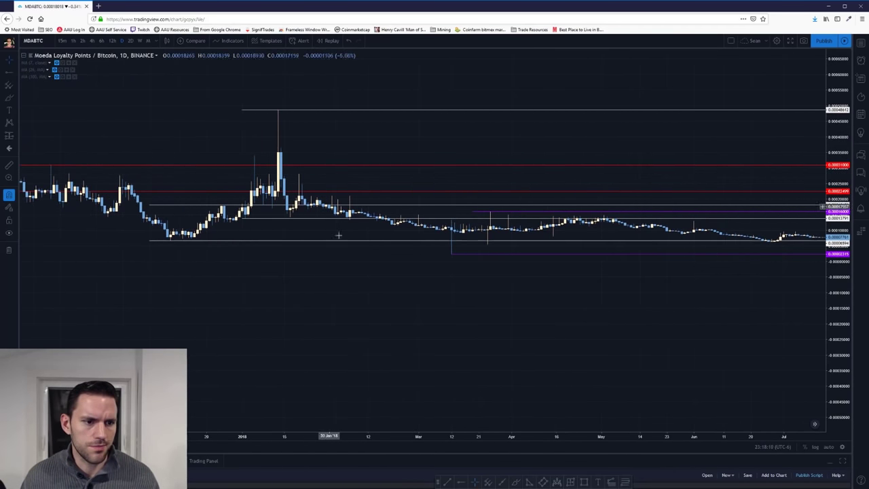
left_click(465, 484)
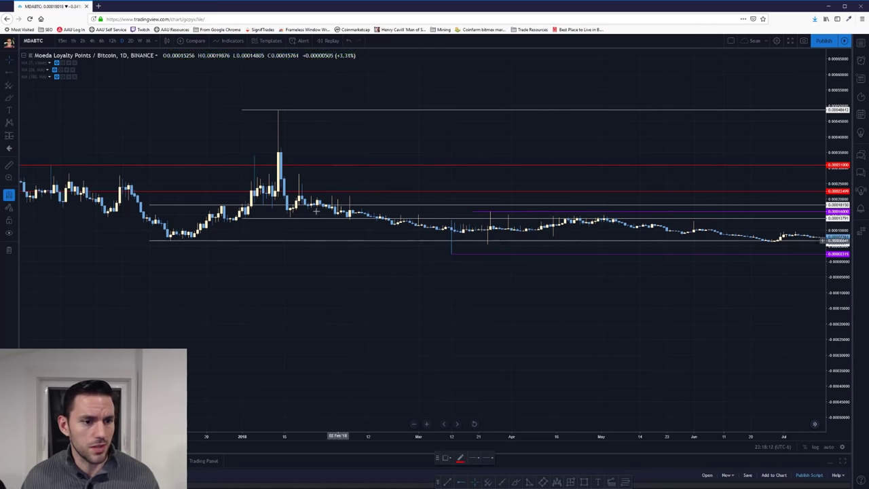
- Add a red horizontal level just below the January 2018 spike
left_click(298, 175)
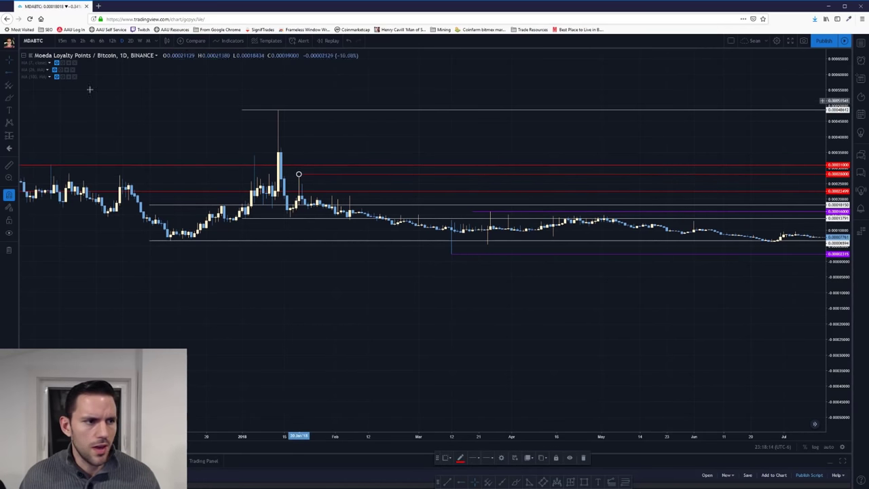
left_click_drag(404, 303, 107, 283)
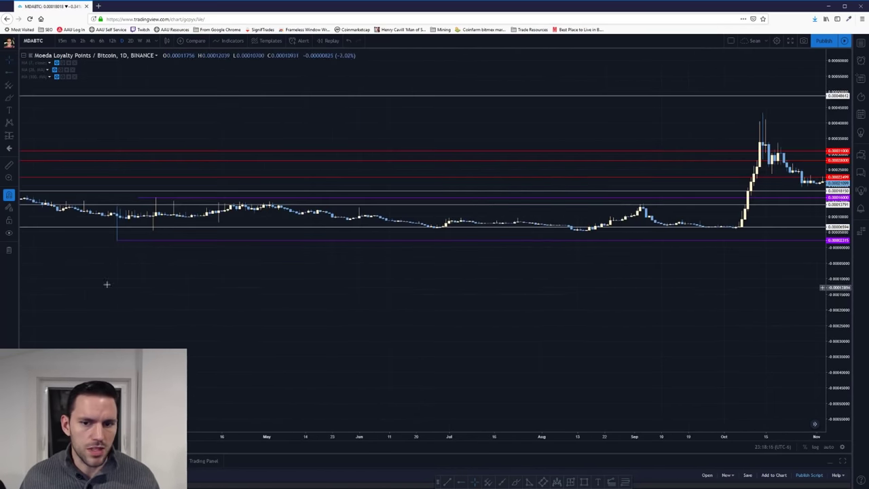
left_click_drag(391, 285, 429, 289)
left_click_drag(369, 285, 575, 295)
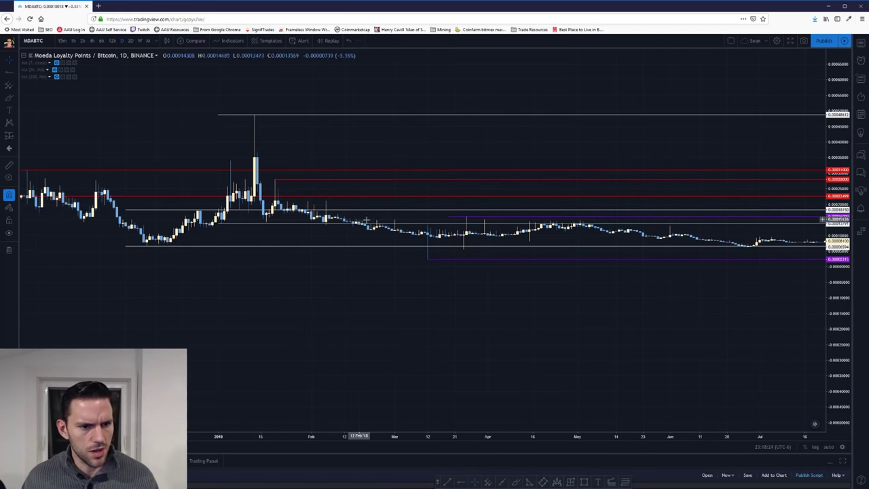
- Frame August–November 2018 around the October spike, then pick the Triangle Pattern tool
left_click(427, 245)
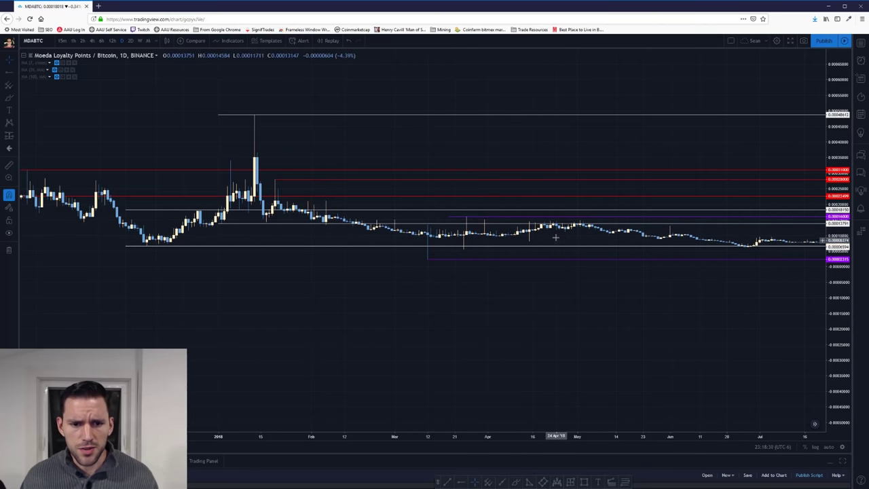
left_click_drag(581, 241, 403, 235)
left_click_drag(534, 248, 346, 252)
scroll(417, 252, "up", 2)
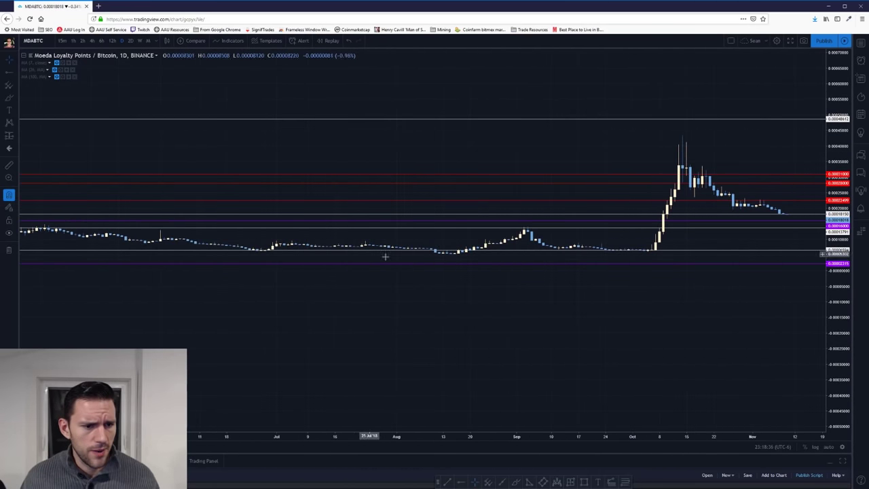
left_click_drag(398, 258, 258, 258)
scroll(430, 241, "up", 3)
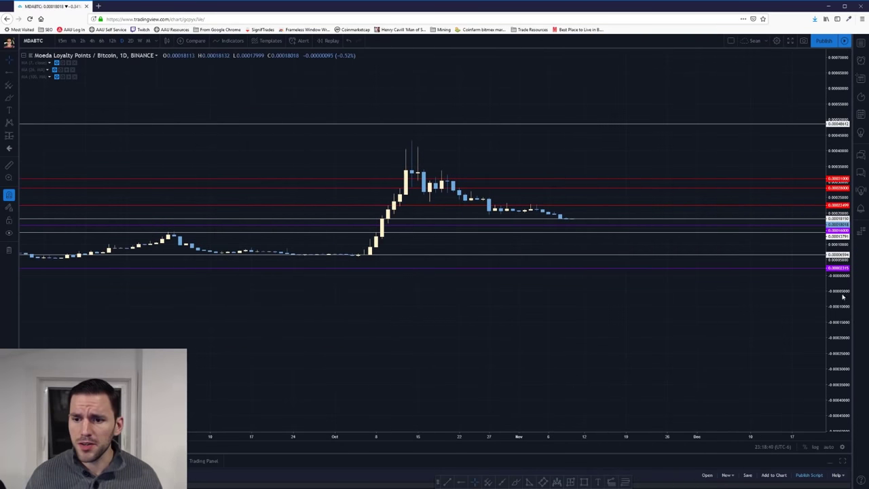
left_click_drag(603, 155, 647, 217)
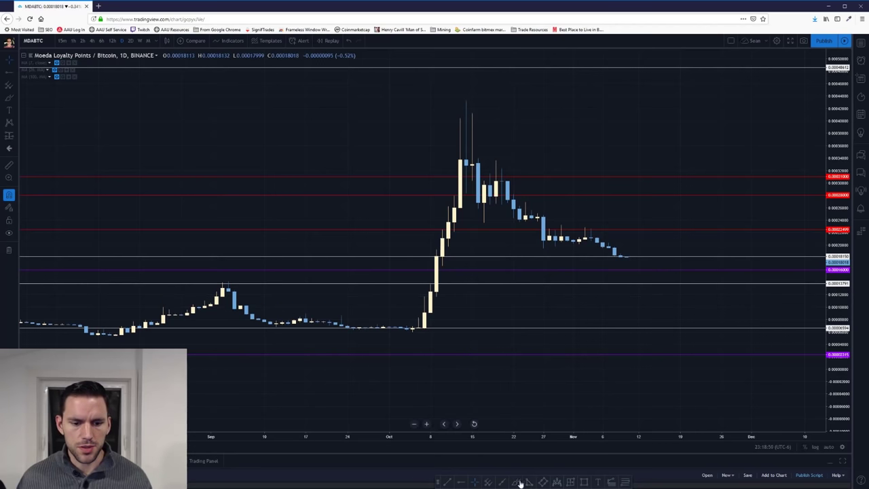
left_click_drag(299, 393, 322, 389)
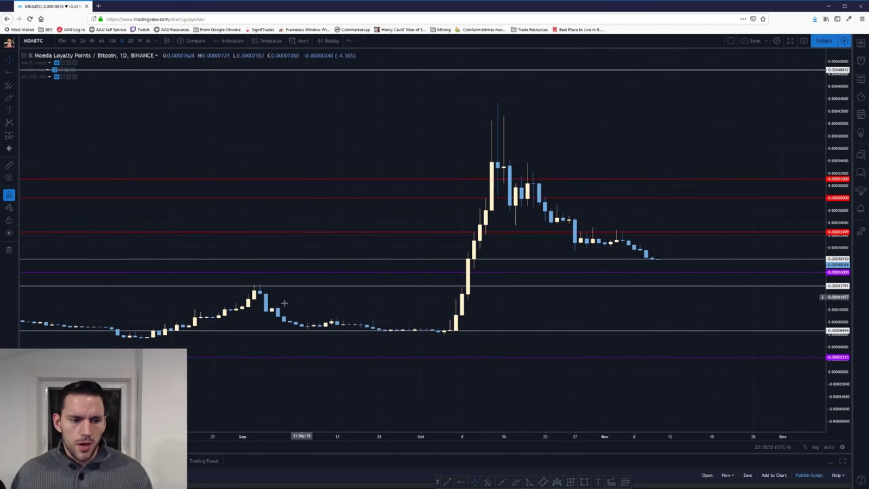
left_click(529, 482)
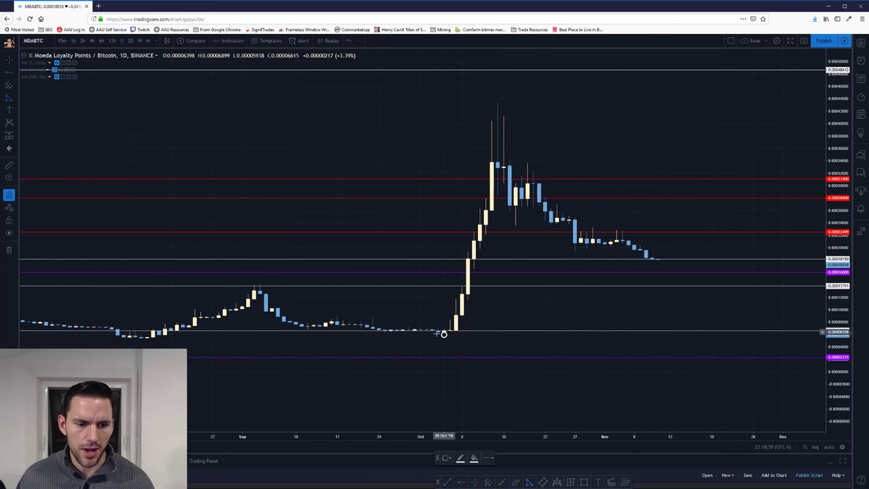
- Draw a triangle linking the 5 Oct low, 14 Oct peak and a point near 22 Oct, magnet off
left_click(444, 334)
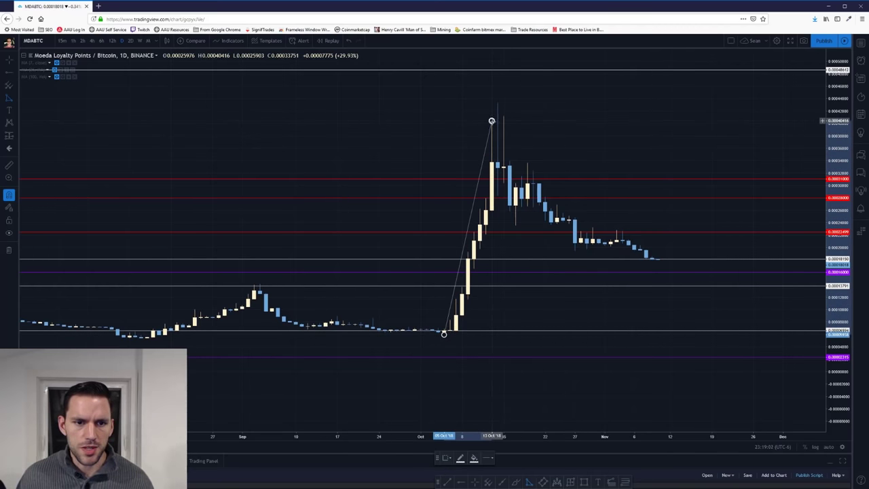
left_click(492, 121)
key("Escape")
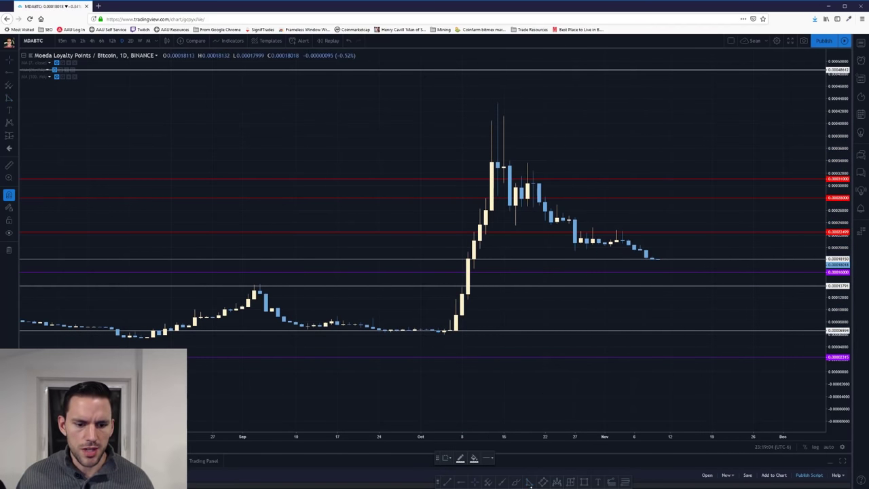
left_click(444, 333)
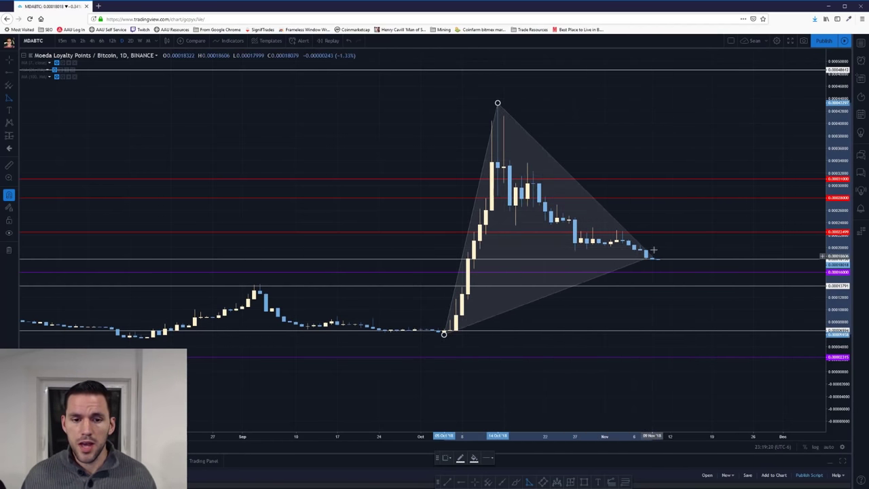
left_click(550, 176)
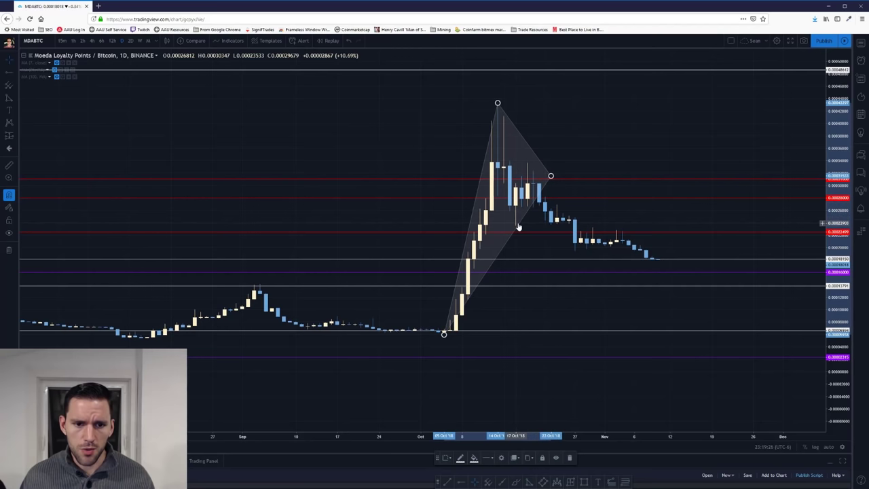
left_click_drag(550, 177, 544, 177)
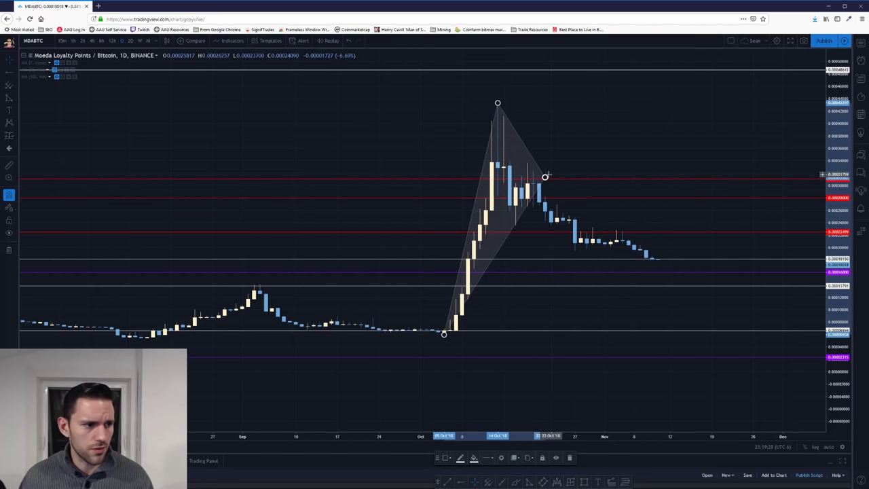
left_click(10, 197)
- Move the triangle's third corner down from 21 Oct to about 30 Oct
left_click_drag(548, 180, 545, 185)
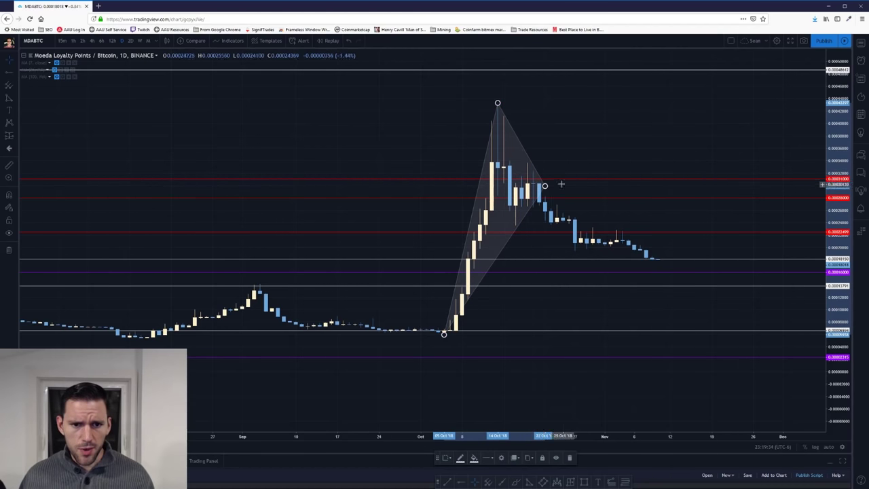
left_click_drag(545, 188, 539, 184)
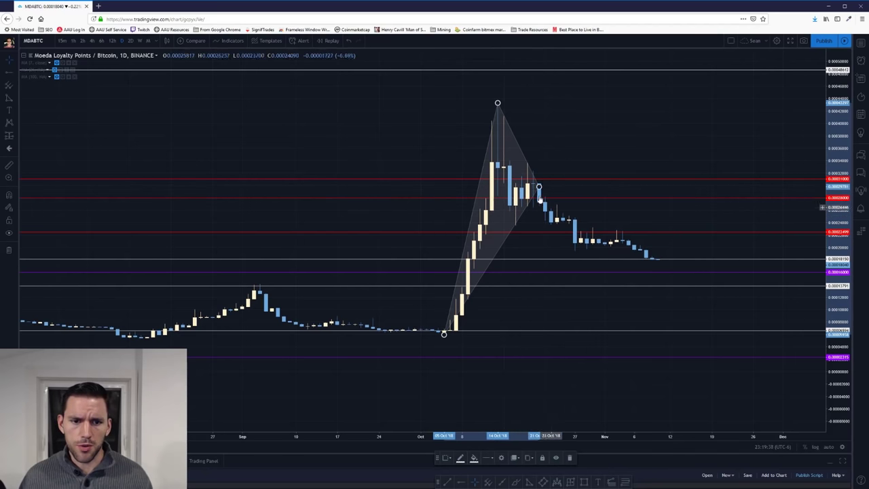
left_click_drag(539, 187, 563, 223)
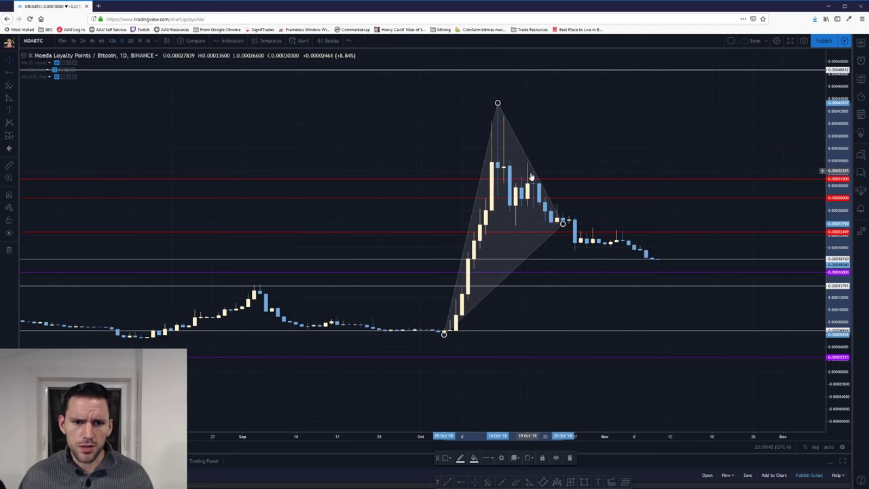
left_click_drag(565, 225, 576, 247)
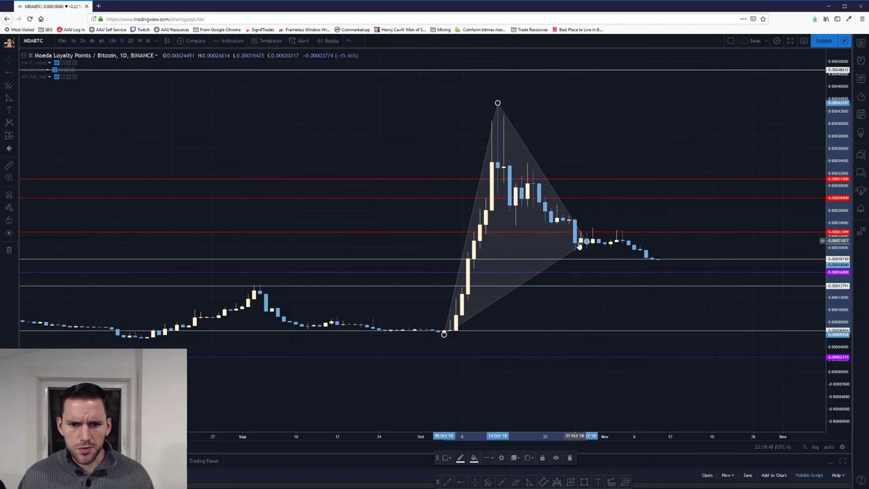
mouse_move(585, 242)
left_mouse_down()
mouse_move(584, 261)
mouse_move(591, 242)
mouse_move(576, 246)
left_mouse_up()
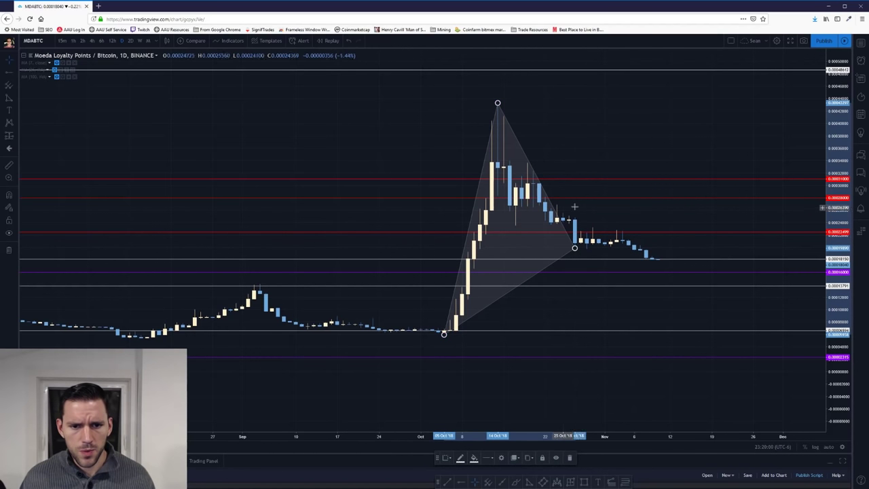
- Extend the corner onto the lower support line near 23 Nov and circle the October base in green
left_click_drag(577, 247, 658, 260)
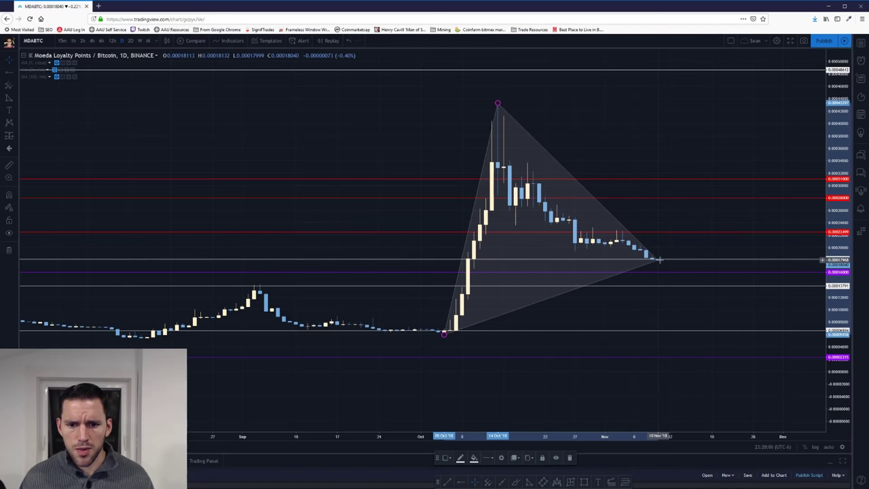
left_click_drag(658, 260, 658, 263)
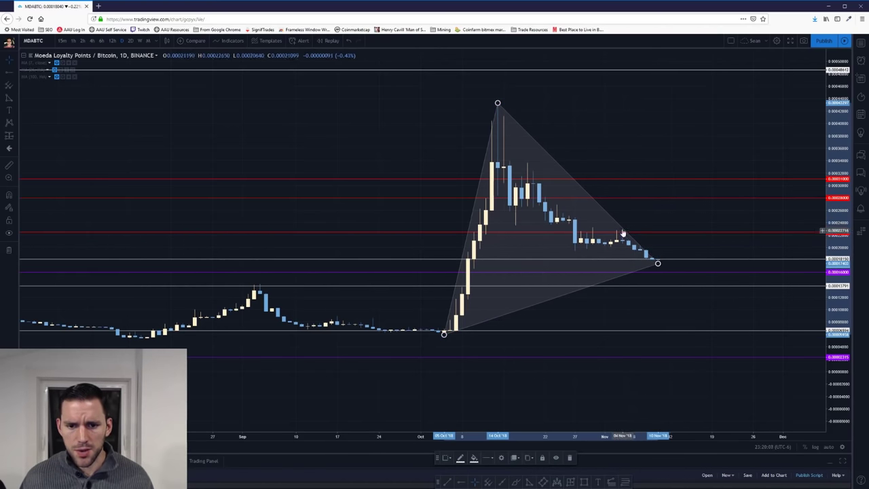
left_click_drag(658, 262, 660, 260)
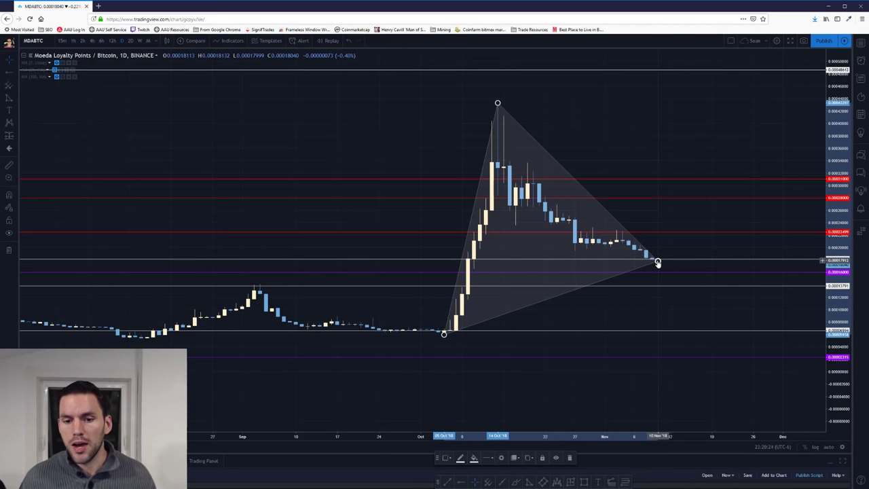
left_click_drag(658, 263, 734, 334)
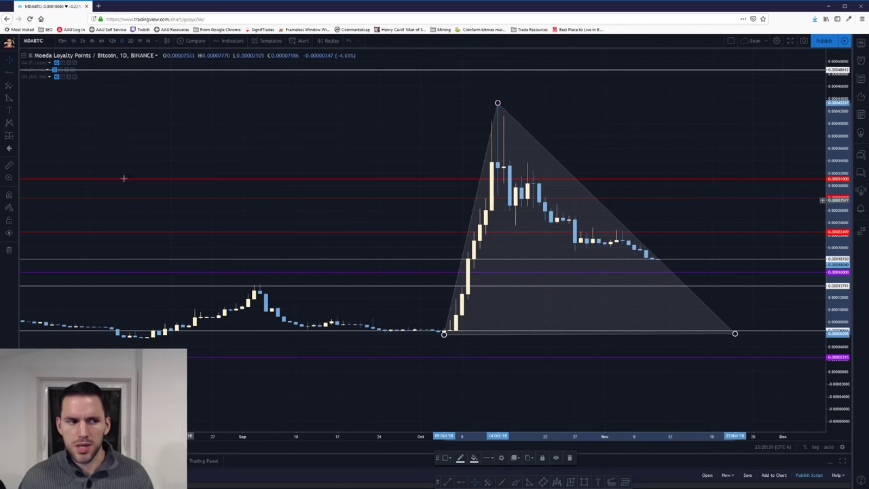
left_click(514, 483)
mouse_move(453, 321)
left_mouse_down()
mouse_move(418, 322)
mouse_move(451, 349)
mouse_move(455, 333)
left_mouse_up()
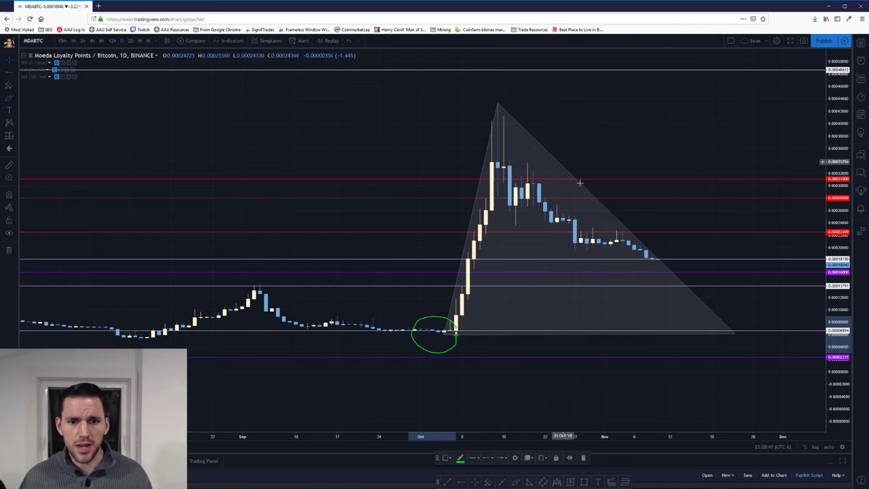
- Pull the triangle corner back and add green circle-and-arrow marks at the mid- and late-October lows
left_click_drag(736, 335, 544, 188)
left_click_drag(519, 221, 498, 233)
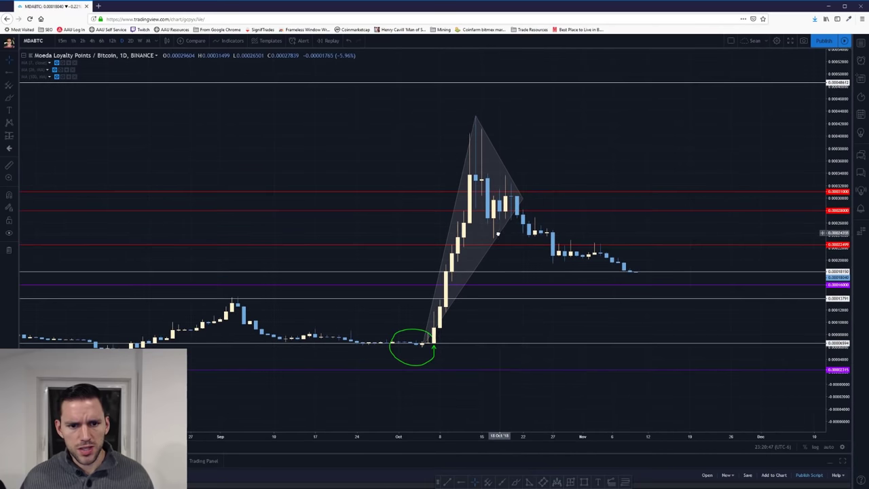
left_click(515, 482)
left_click_drag(493, 232, 495, 230)
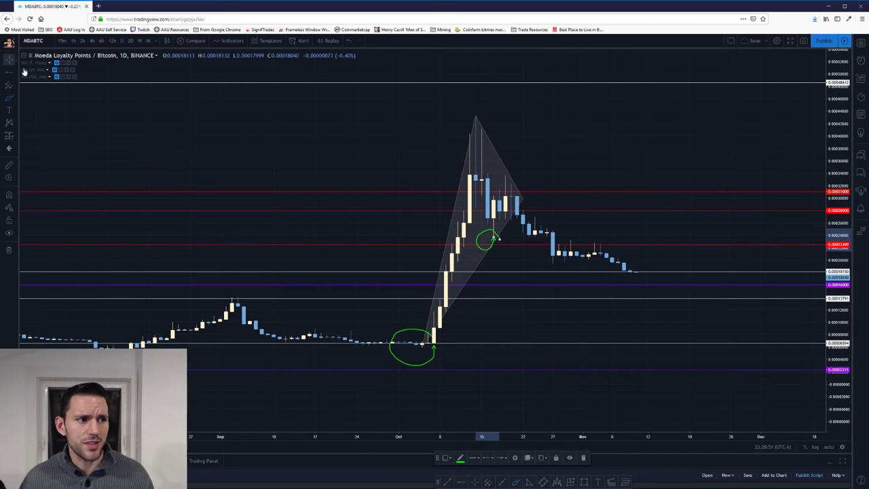
mouse_move(523, 201)
left_mouse_down()
mouse_move(563, 225)
mouse_move(571, 253)
left_mouse_up()
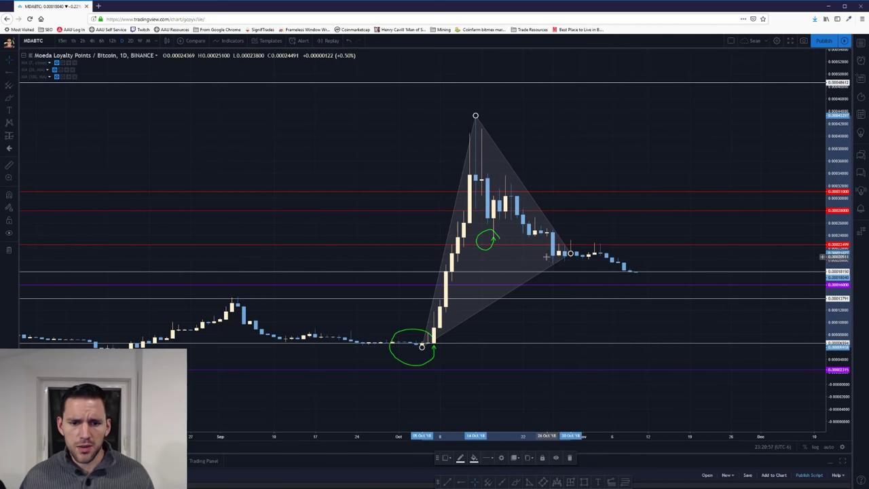
left_click(516, 483)
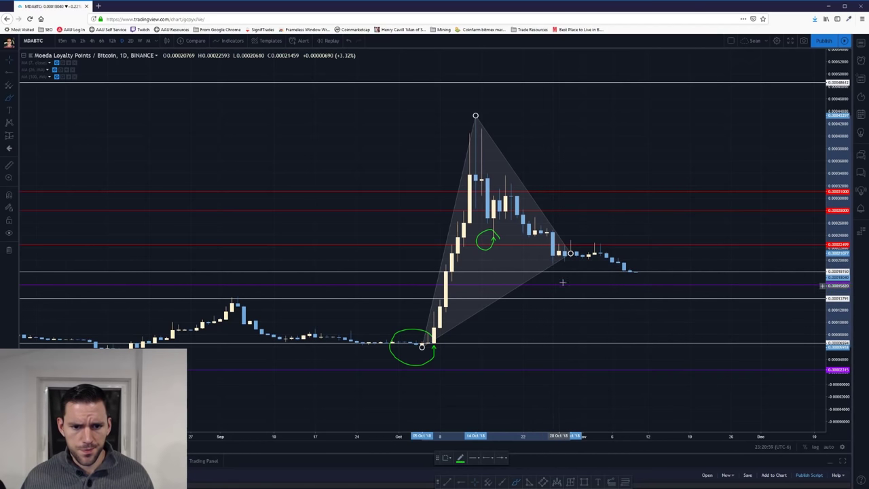
left_click_drag(556, 251, 556, 253)
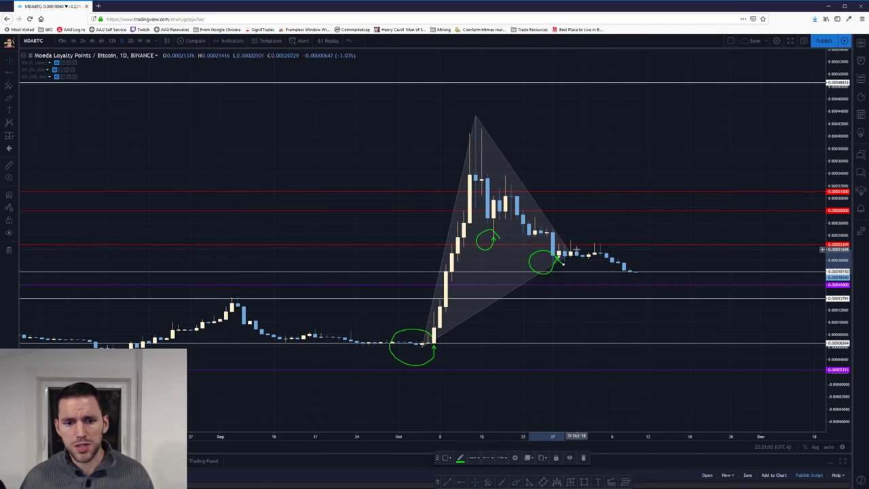
- Stretch the triangle back to the support line near 21 Nov and delete the two extra green marks
mouse_move(564, 263)
left_mouse_down()
mouse_move(694, 288)
mouse_move(701, 347)
left_mouse_up()
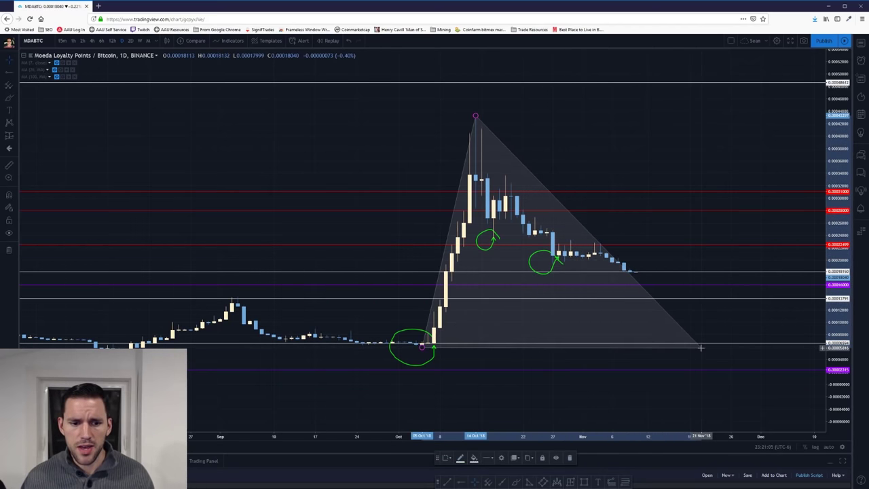
left_click(554, 270)
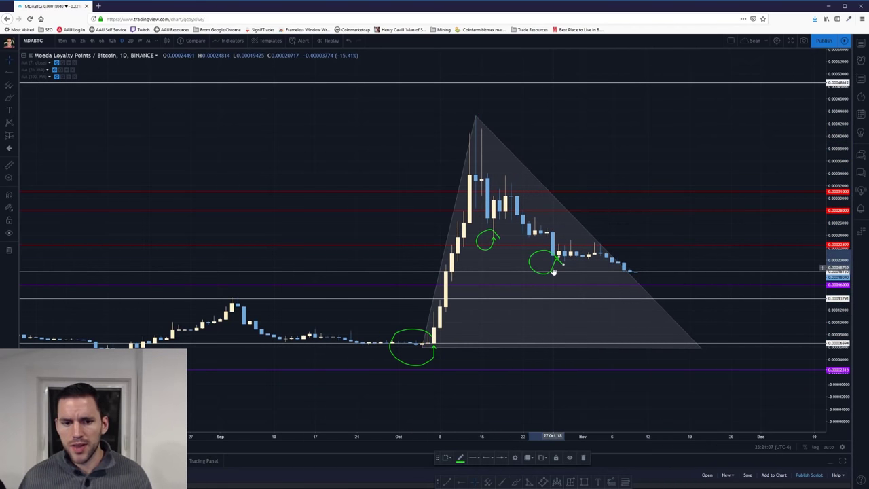
key("Delete")
left_click(488, 249)
key("Delete")
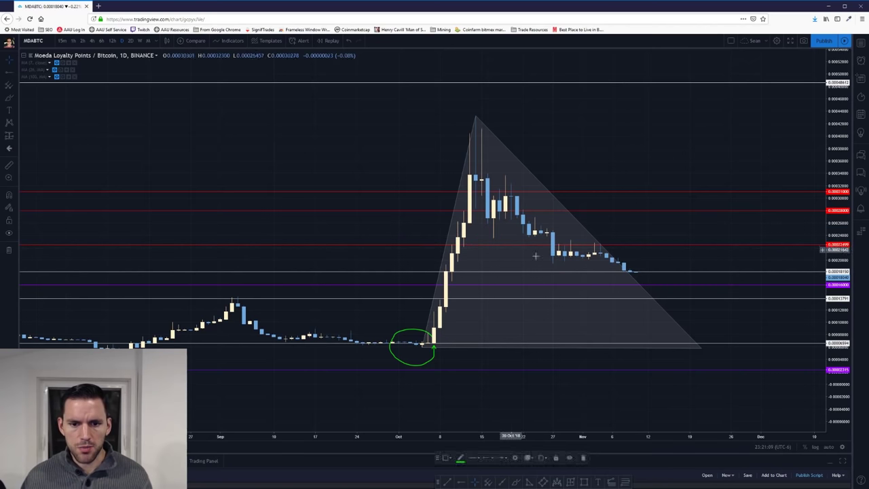
- Extend the triangle's lower-right corner slightly right along the support line, discarding a test brush loop
left_click_drag(698, 347, 706, 346)
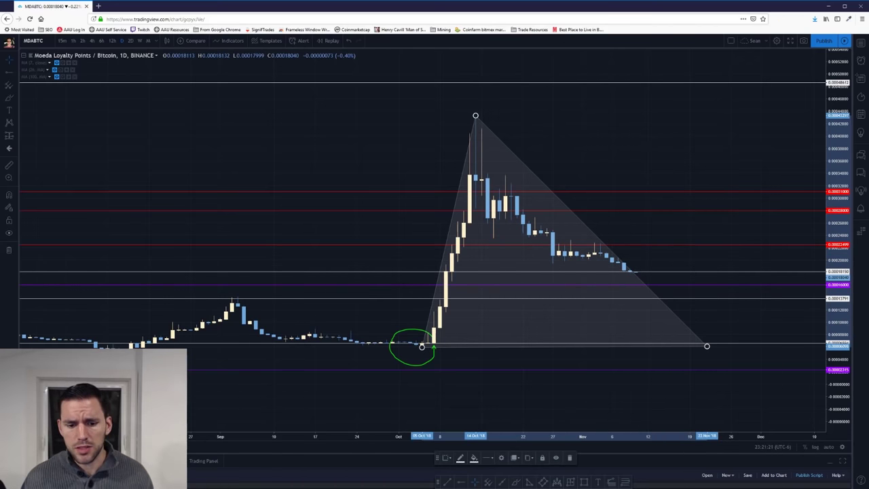
left_click(516, 482)
mouse_move(636, 292)
left_mouse_down()
mouse_move(608, 304)
mouse_move(637, 284)
left_mouse_up()
key("ctrl+z")
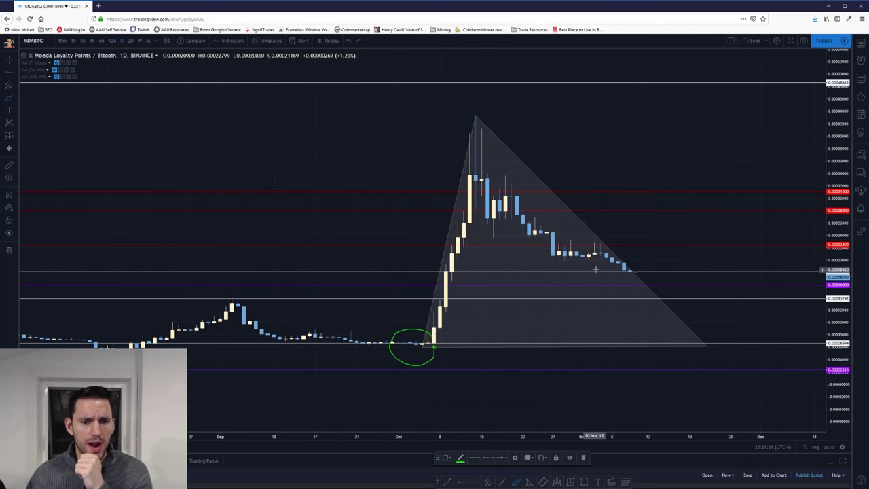
- Centre the late-October to early-November decline in view, removing a stray green stroke
scroll(607, 269, "up", 5)
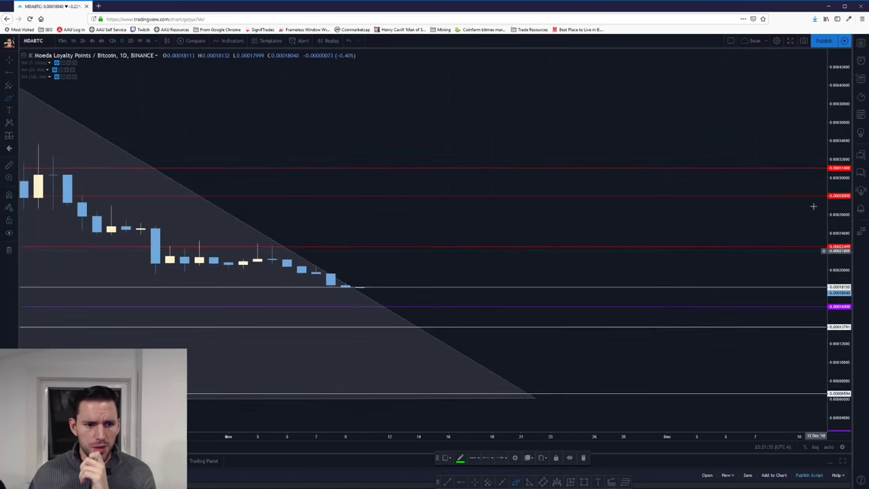
left_click_drag(419, 274, 537, 215)
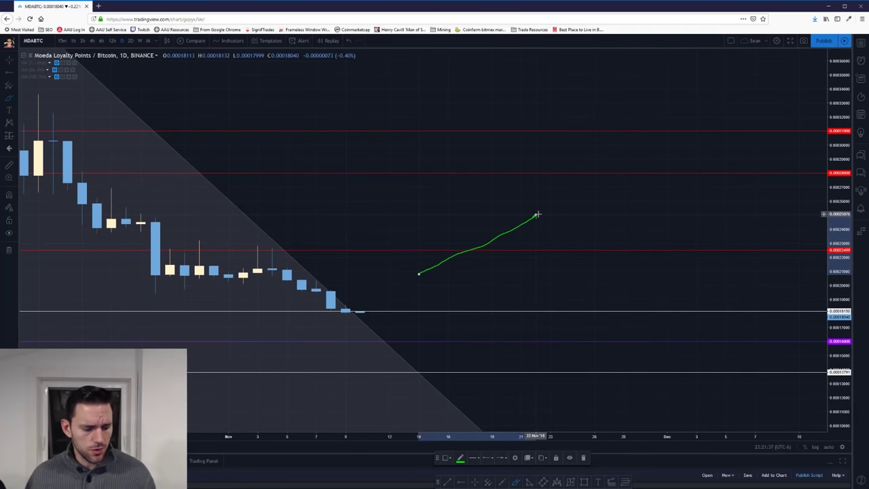
key("ctrl+z")
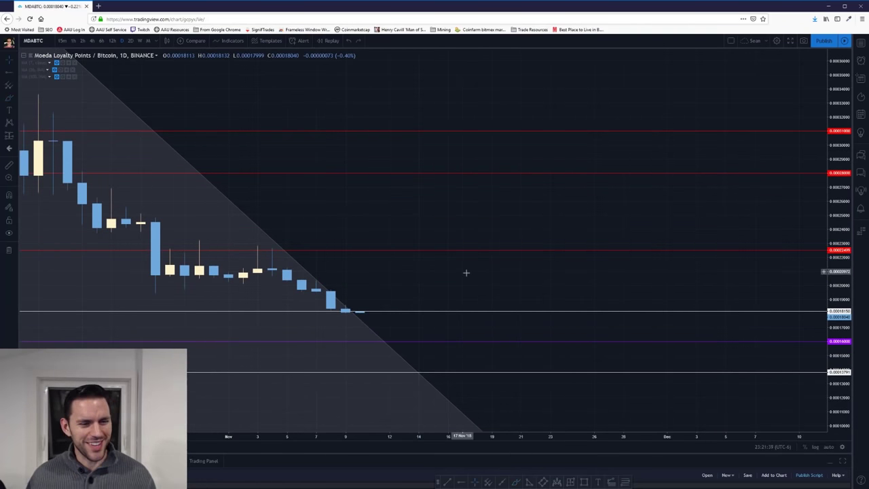
left_click_drag(466, 273, 588, 221)
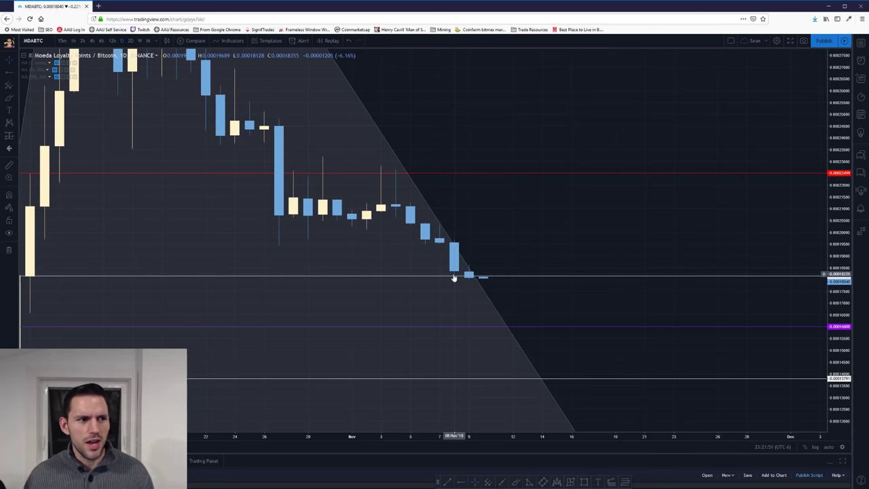
- View weekly candles, then return to 1D and zoom in on the 8–9 November candles
left_click(139, 40)
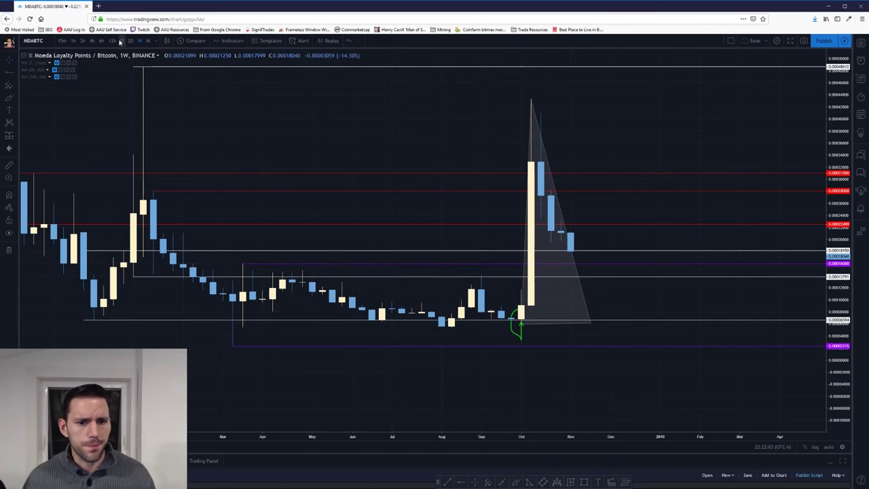
type("1D")
key("Return")
scroll(486, 193, "up", 2)
left_click_drag(520, 217, 696, 214)
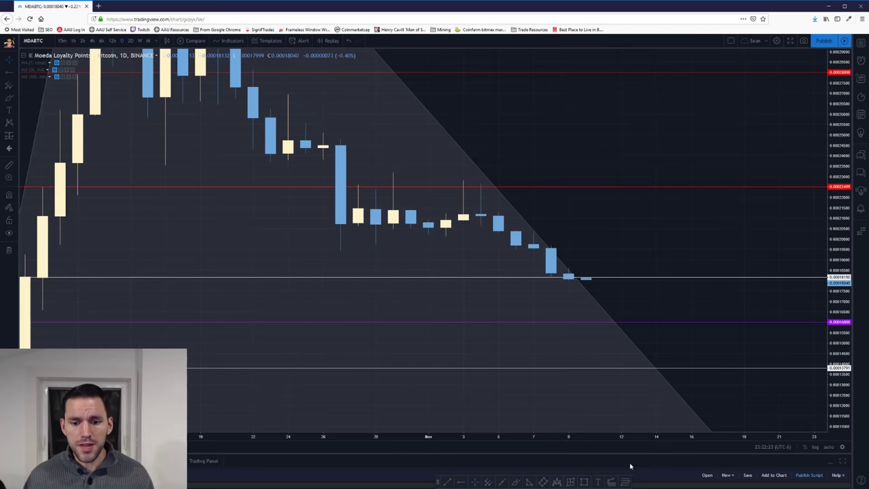
left_click(515, 484)
mouse_move(543, 252)
left_mouse_down()
mouse_move(554, 280)
mouse_move(579, 222)
left_mouse_up()
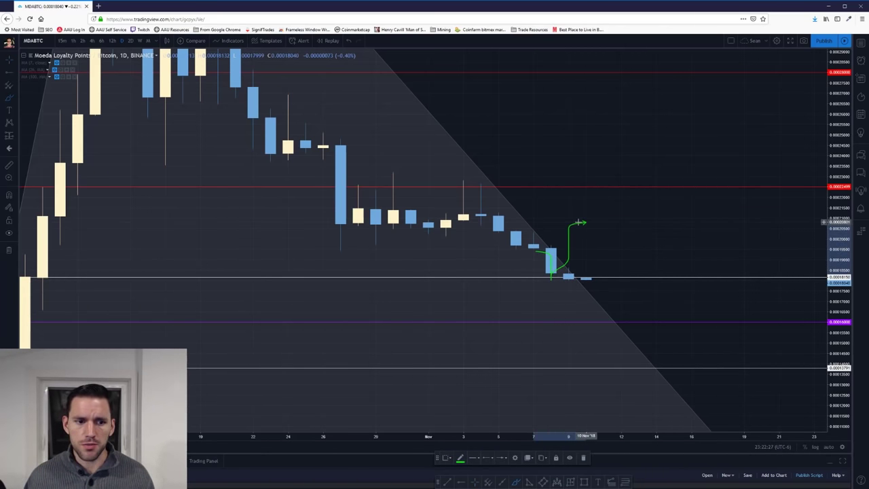
key("ctrl+z")
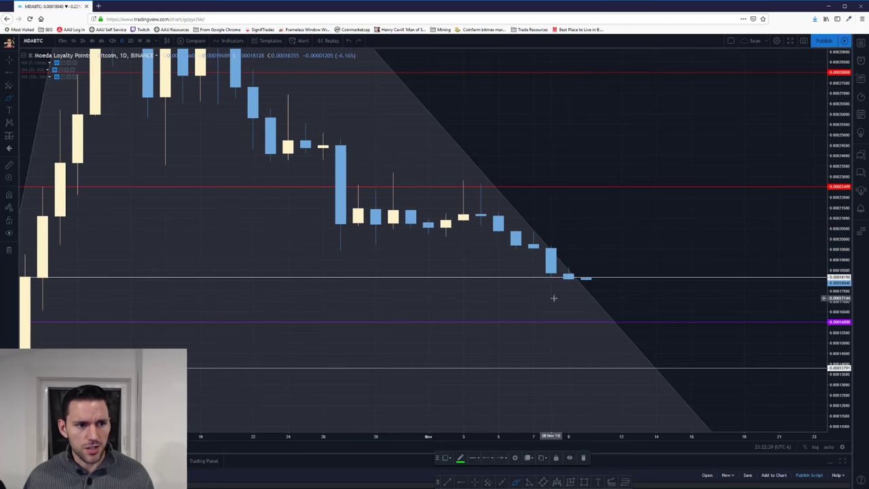
mouse_move(132, 164)
left_mouse_down()
mouse_move(323, 165)
mouse_move(288, 152)
left_mouse_up()
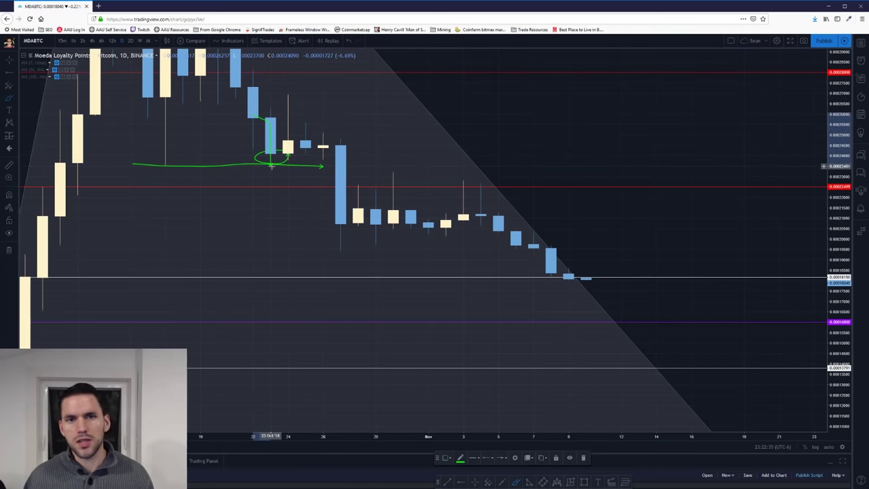
left_click_drag(288, 160, 288, 89)
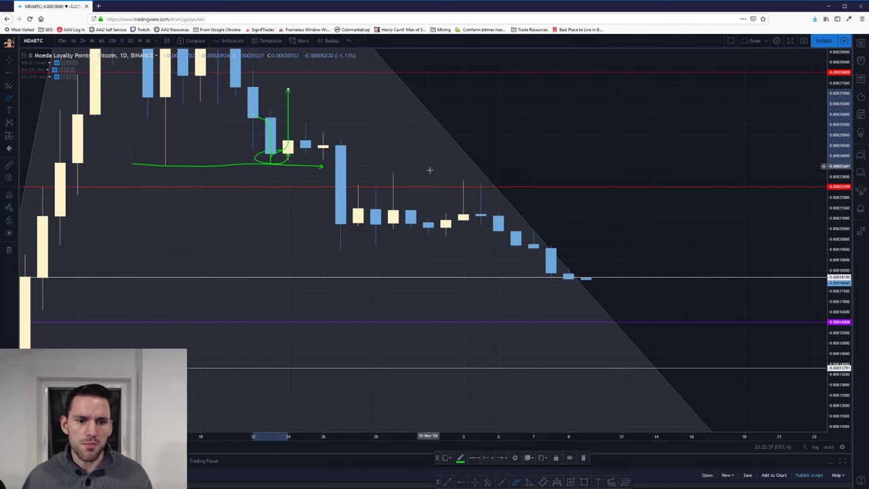
key("ctrl+z")
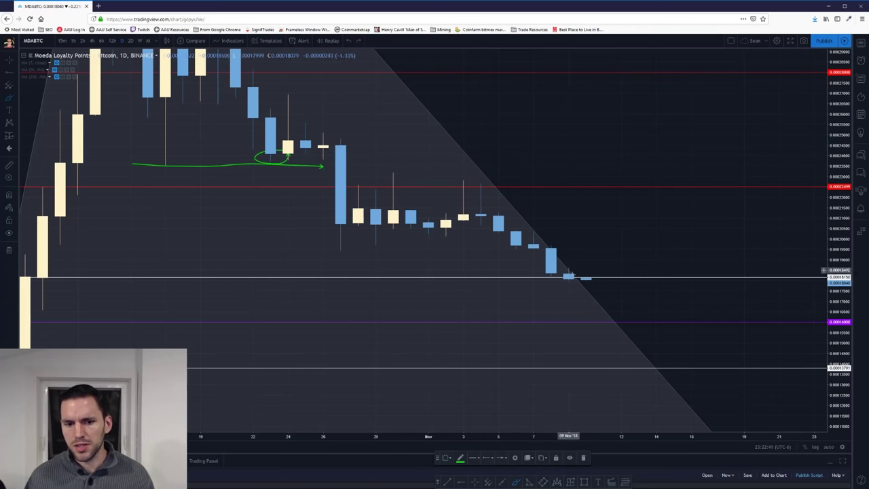
key("ctrl+z")
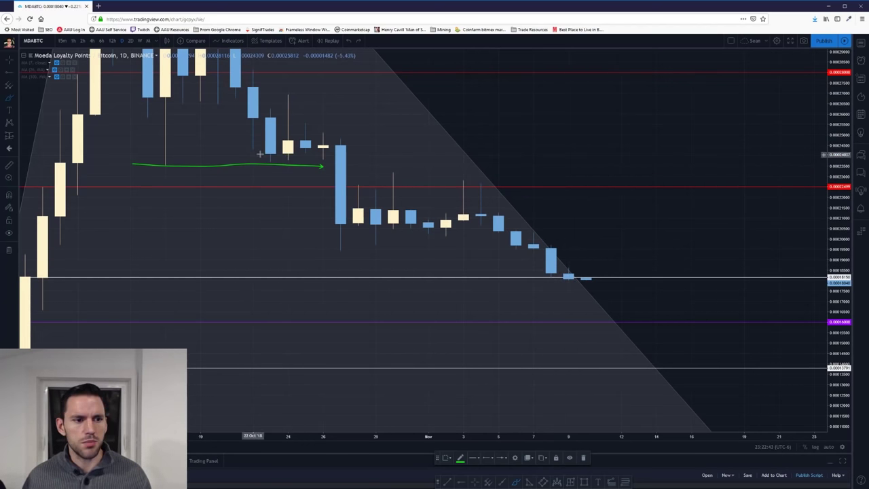
mouse_move(270, 138)
left_mouse_down()
mouse_move(270, 168)
mouse_move(285, 91)
mouse_move(325, 141)
mouse_move(343, 187)
mouse_move(342, 230)
mouse_move(348, 221)
left_mouse_up()
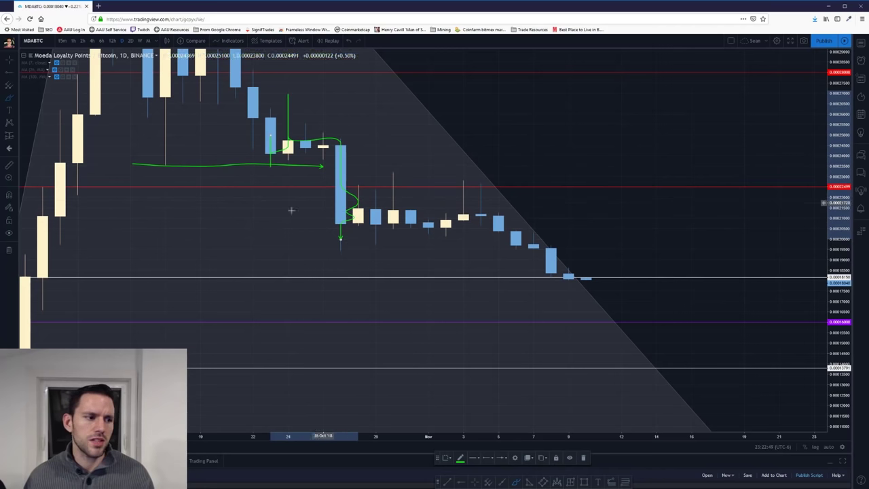
key("ctrl+z")
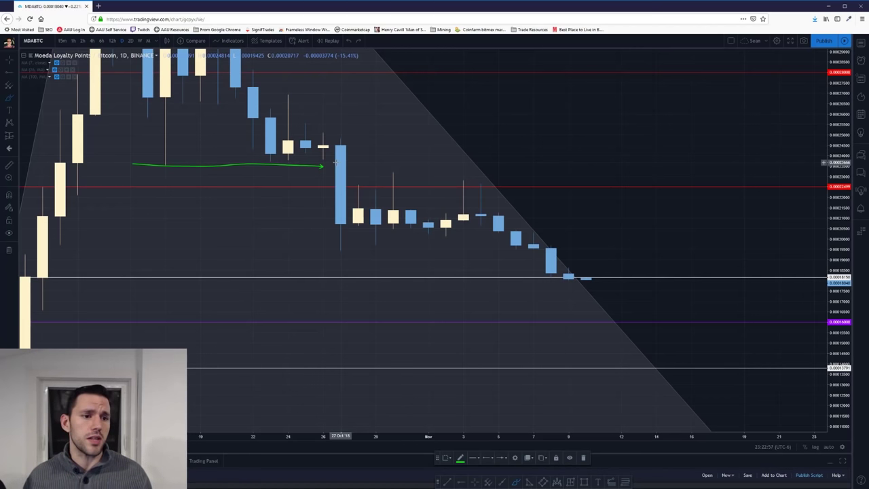
key("ctrl+z")
left_click_drag(255, 164, 289, 165)
left_click_drag(348, 189, 358, 236)
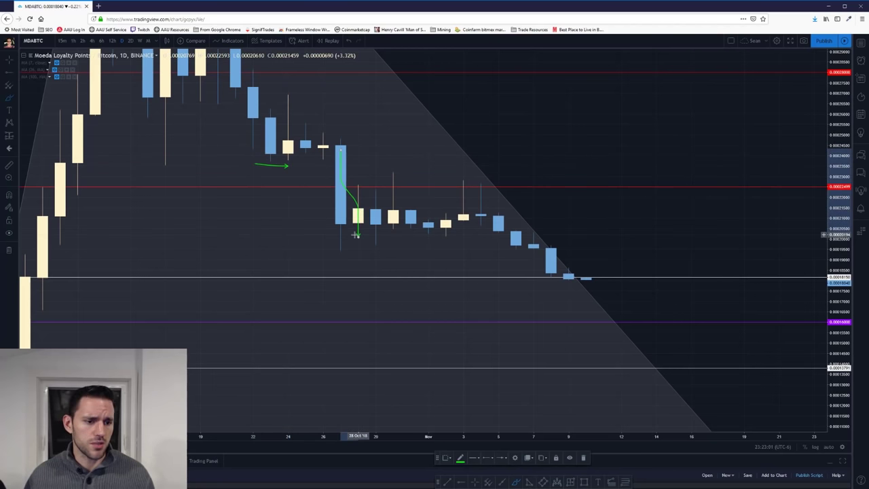
key("ctrl+z")
left_click_drag(551, 250, 552, 278)
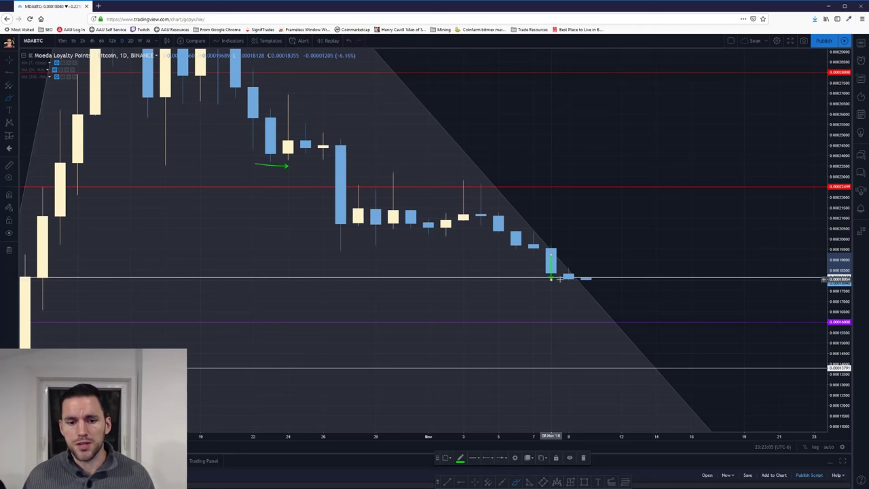
left_click_drag(569, 275, 571, 264)
key("ctrl+z")
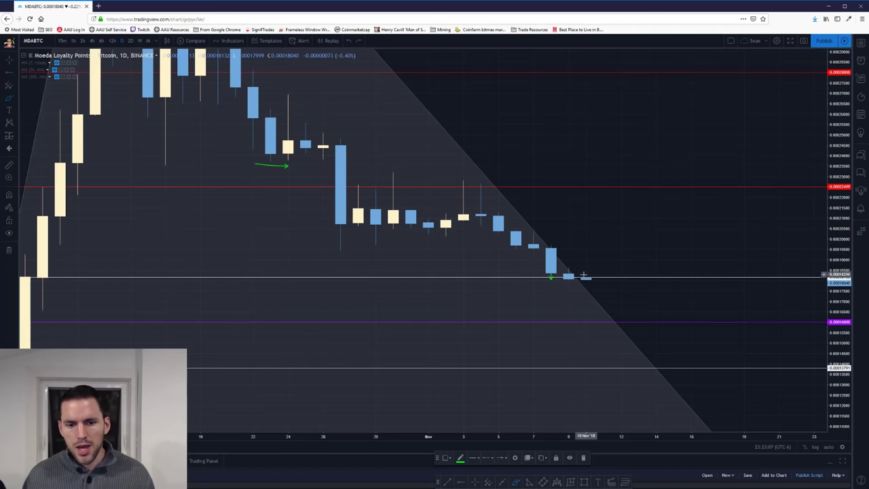
left_click_drag(586, 276, 621, 234)
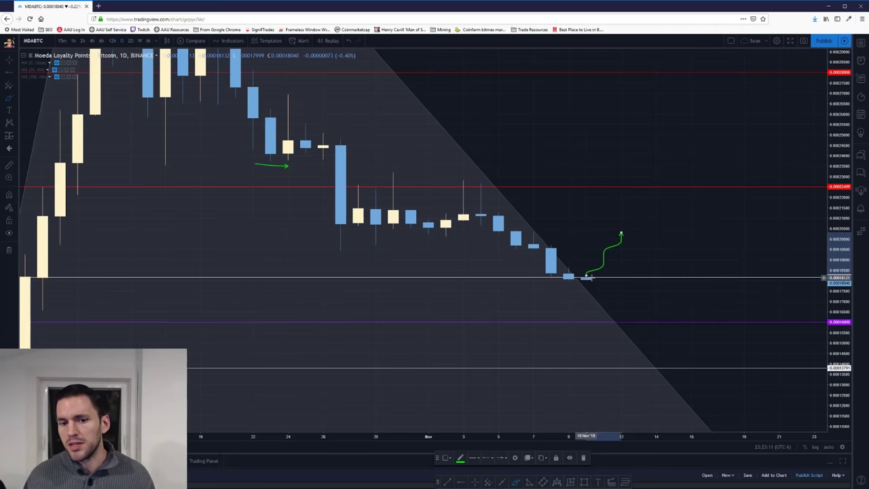
key("ctrl+z")
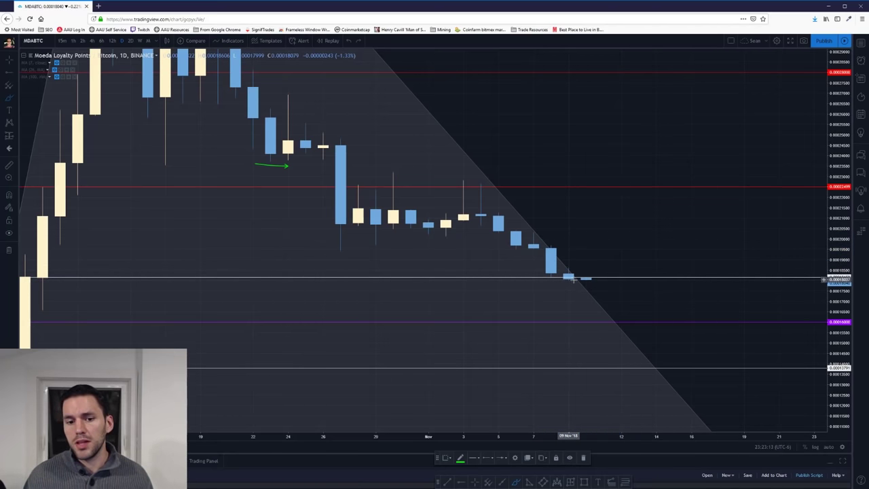
mouse_move(568, 284)
left_mouse_down()
mouse_move(572, 367)
mouse_move(582, 351)
left_mouse_up()
key("ctrl+z")
key("ctrl+z")
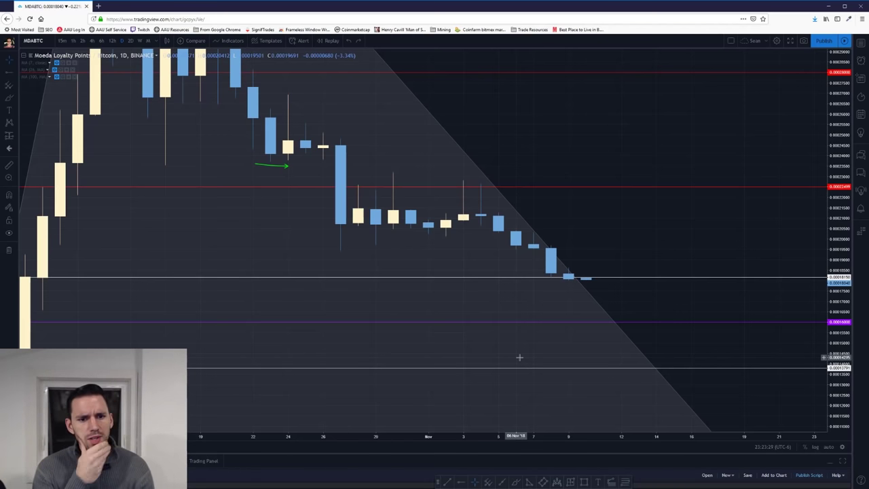
left_click(286, 165)
key("Delete")
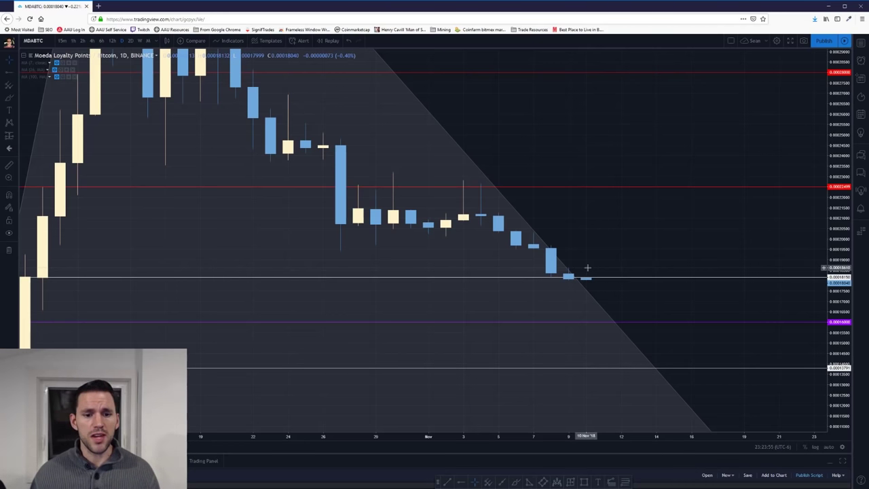
- Zoom out and rescale the price axis, then pan back to the early-September peak at 0.00015791
scroll(588, 267, "down", 3)
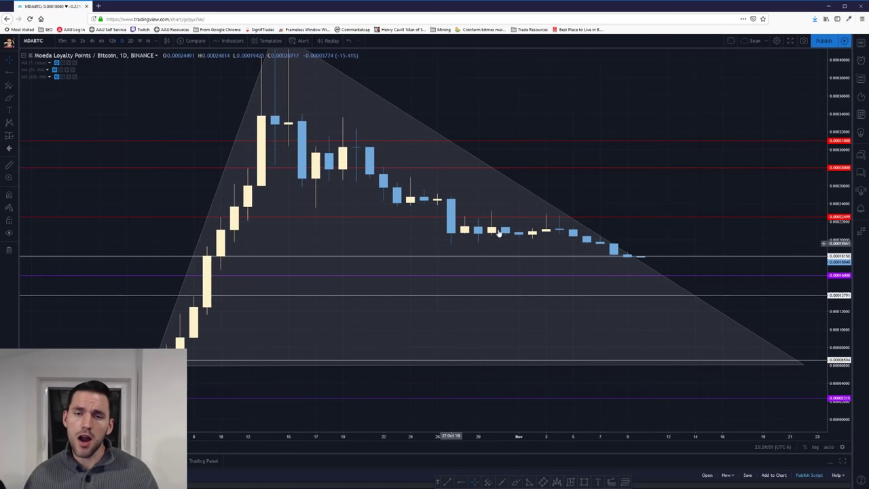
left_click_drag(838, 90, 839, 129)
scroll(576, 202, "down", 4)
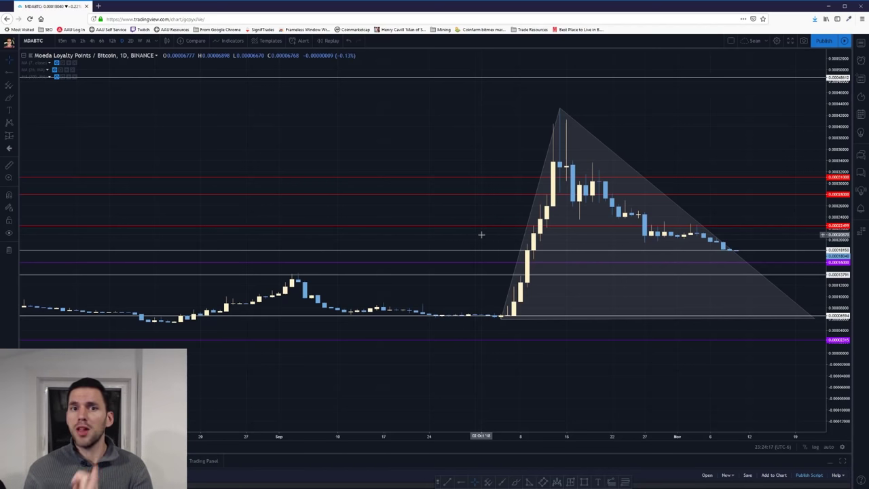
scroll(625, 260, "up", 5)
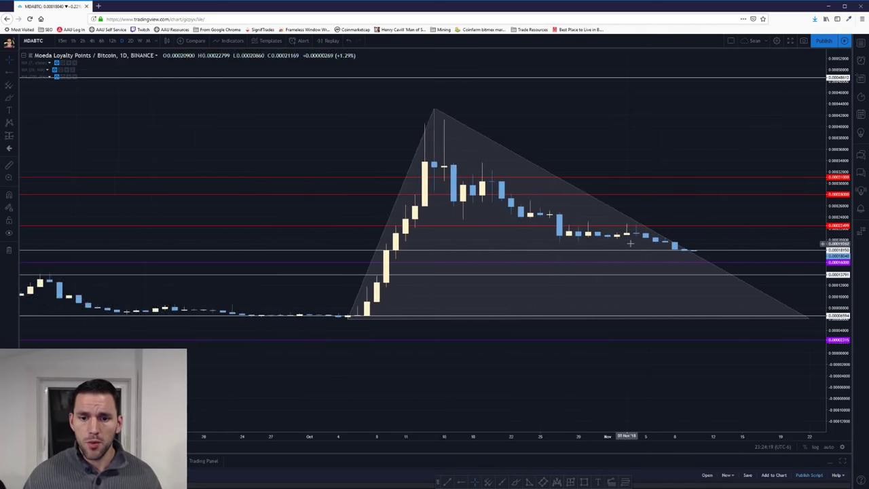
left_click_drag(838, 320, 839, 177)
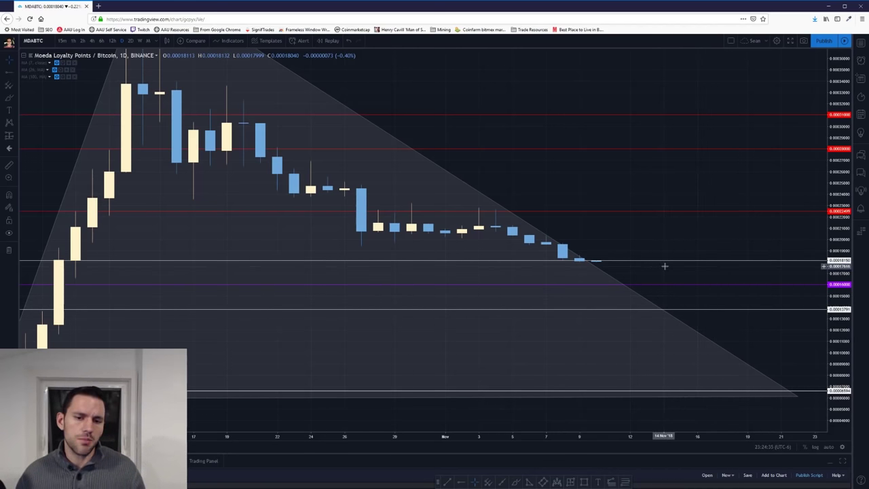
left_click_drag(664, 271, 821, 255)
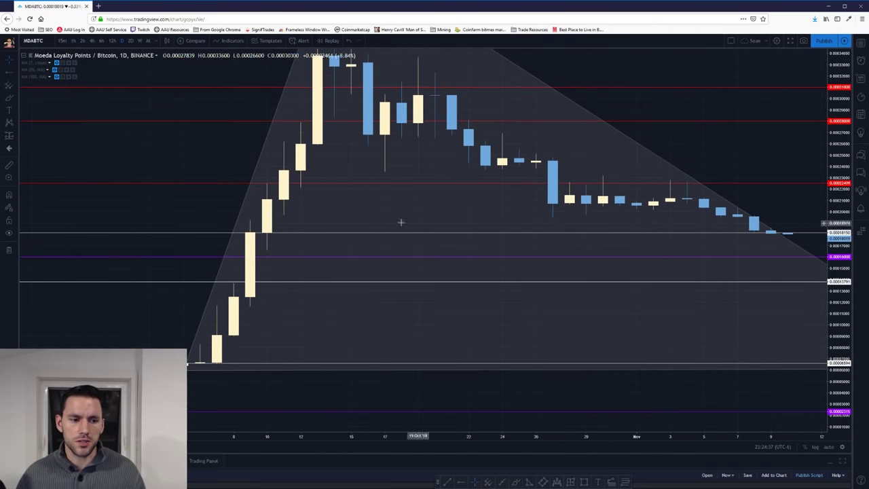
left_click_drag(181, 202, 604, 217)
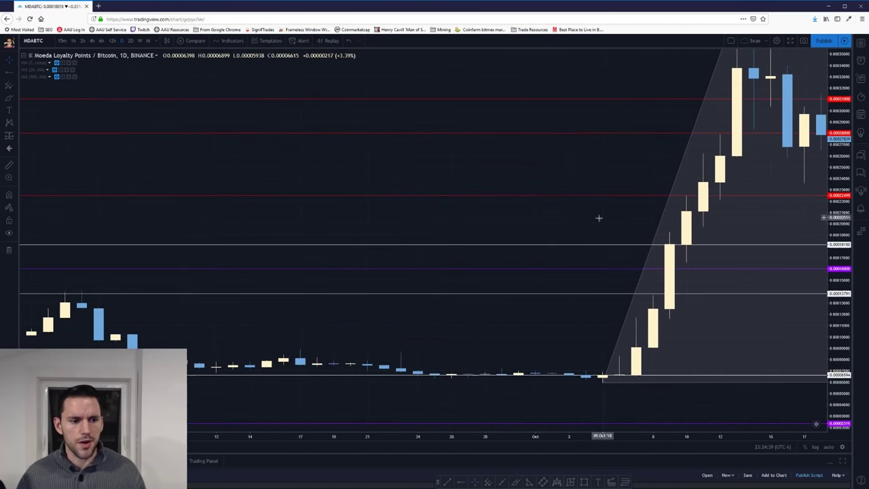
left_click_drag(292, 235, 577, 254)
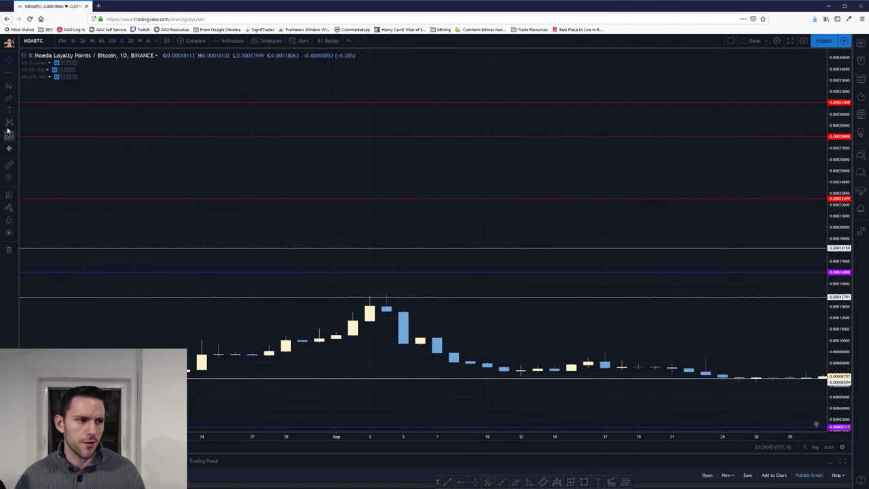
left_click(9, 79)
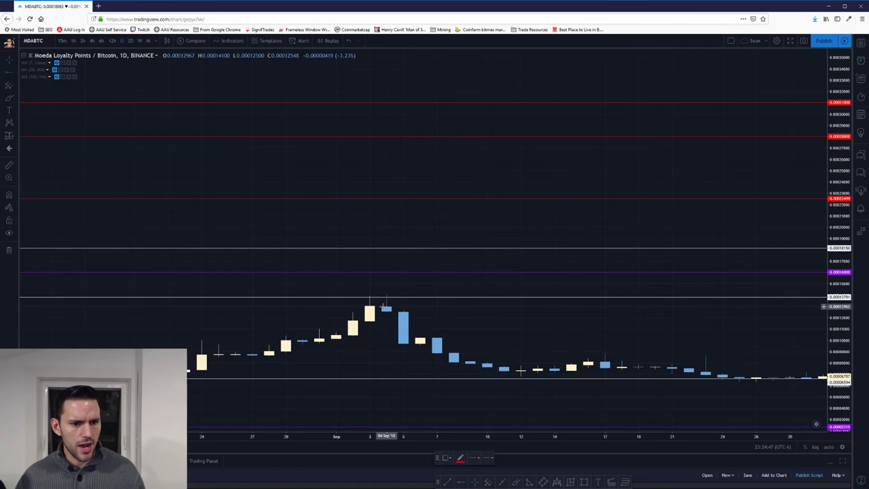
left_click(387, 294)
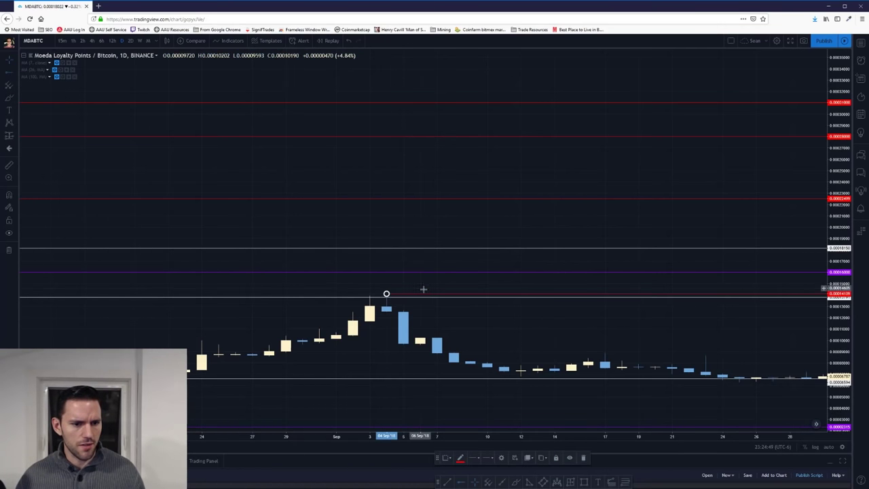
left_click(7, 63)
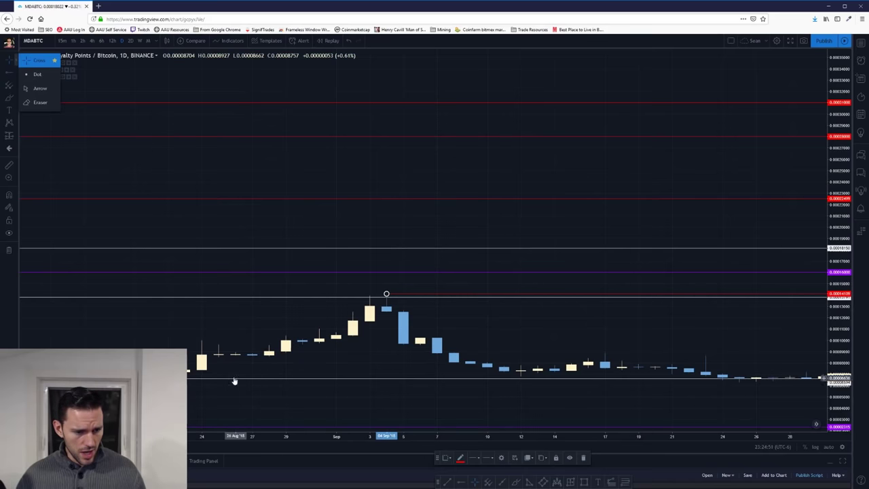
scroll(564, 346, "down", 2)
scroll(565, 346, "down", 5)
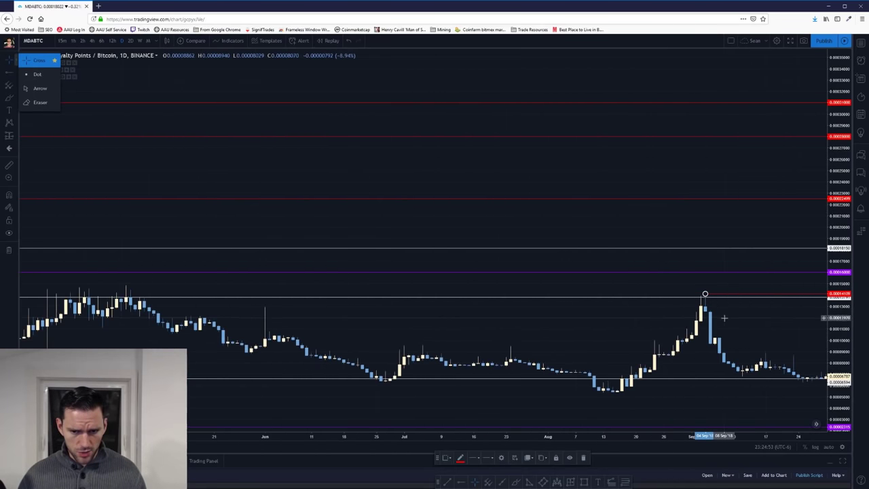
left_click_drag(414, 309, 402, 306)
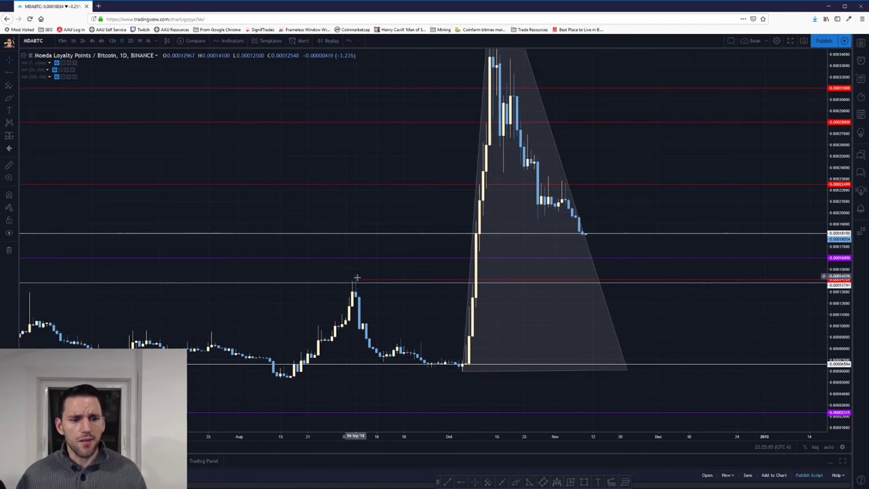
left_click_drag(625, 306, 530, 270)
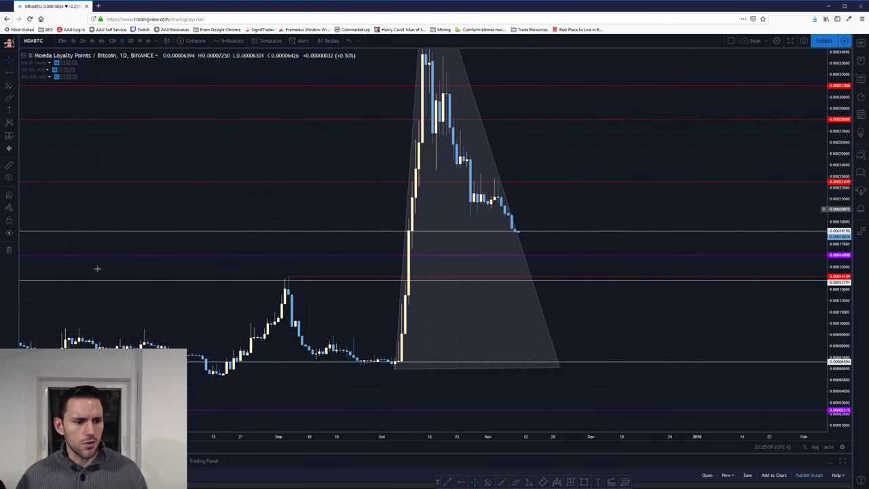
left_click(454, 482)
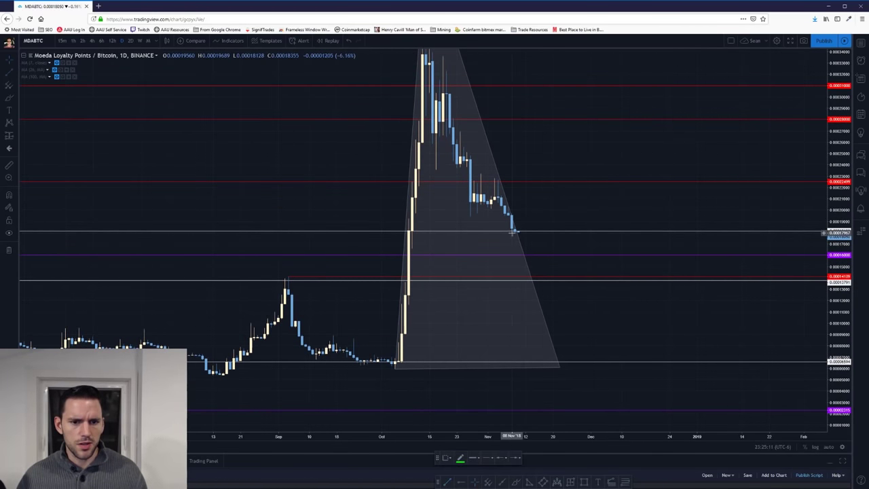
left_click(513, 233)
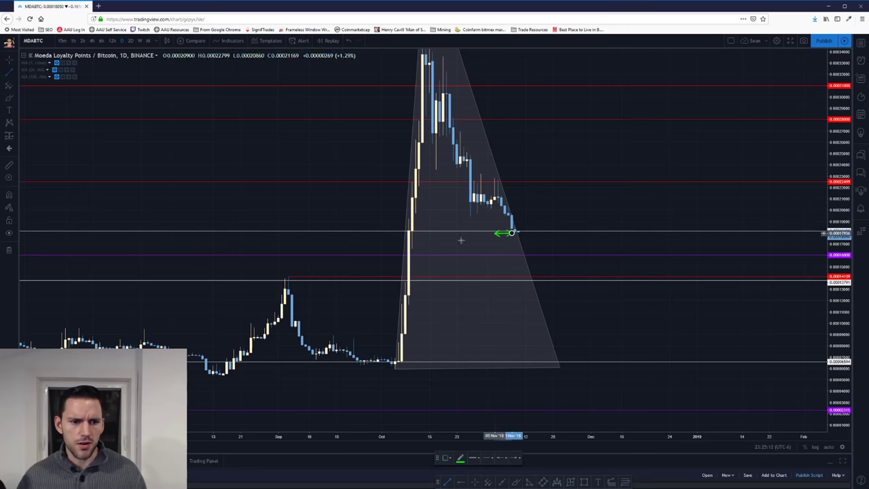
left_click(291, 272)
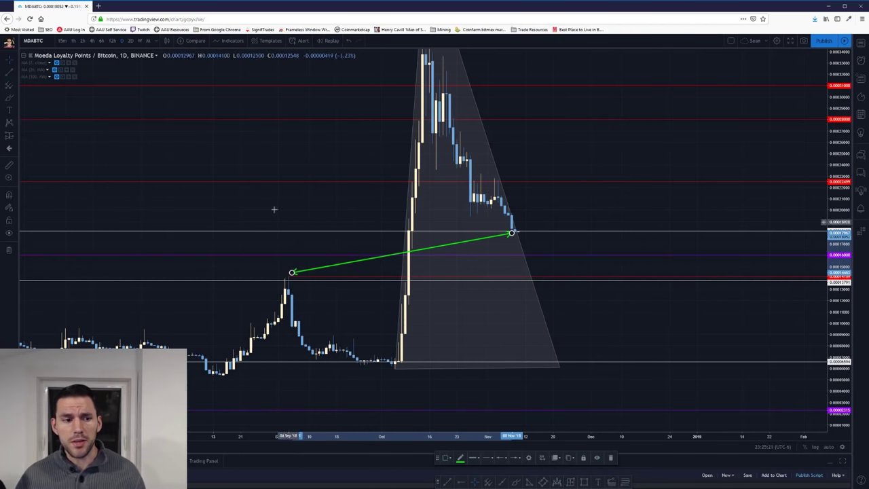
left_click(10, 62)
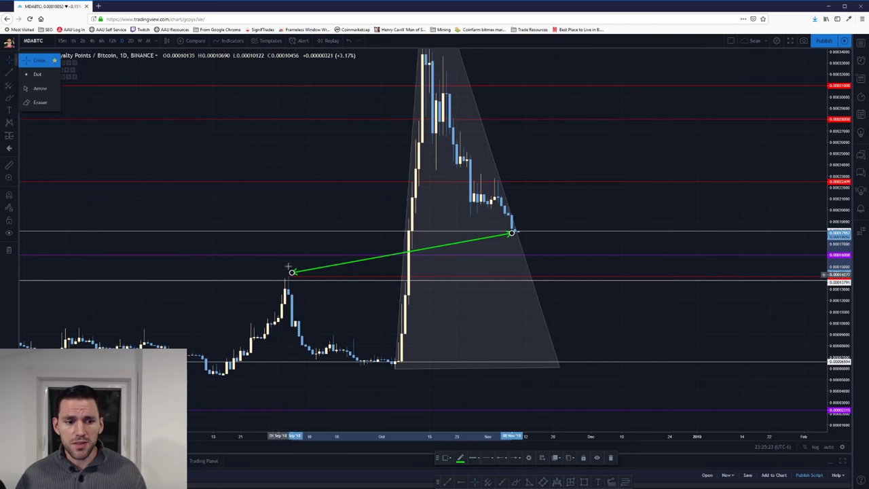
left_click(513, 482)
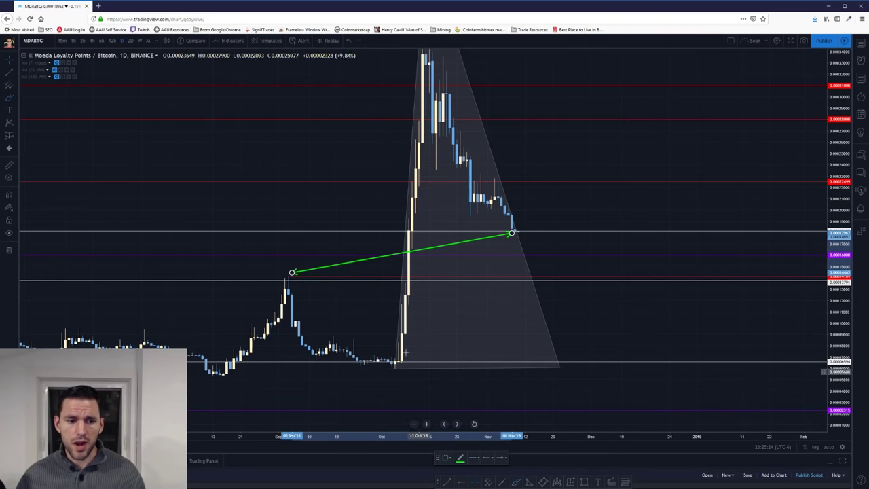
left_click(296, 273)
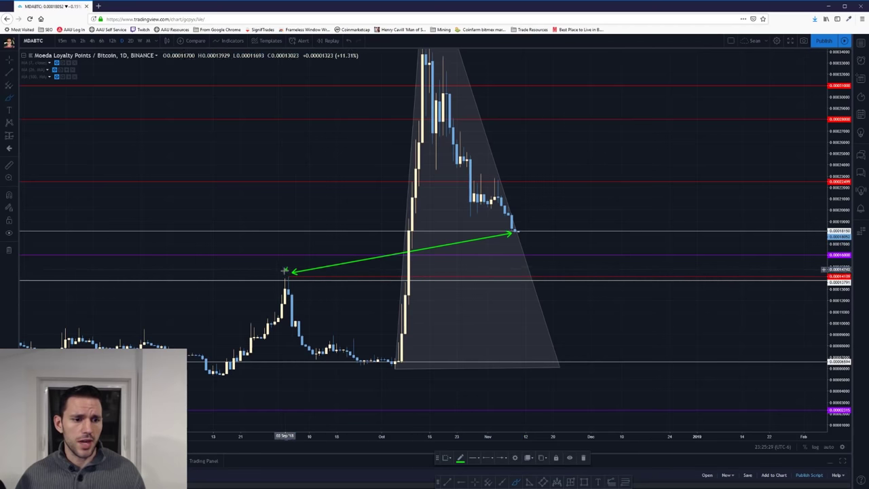
mouse_move(527, 272)
left_mouse_down()
mouse_move(516, 291)
mouse_move(532, 271)
left_mouse_up()
key("ctrl+z")
key("ctrl+z")
key("ctrl+z")
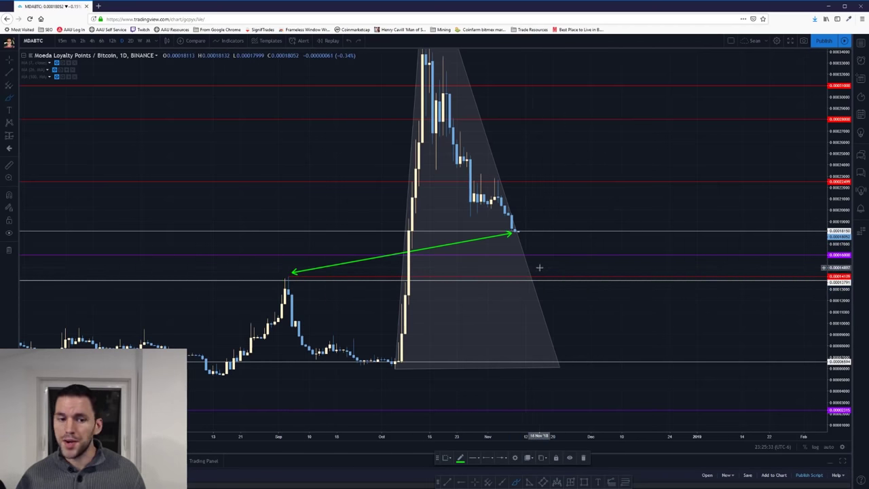
left_click(11, 65)
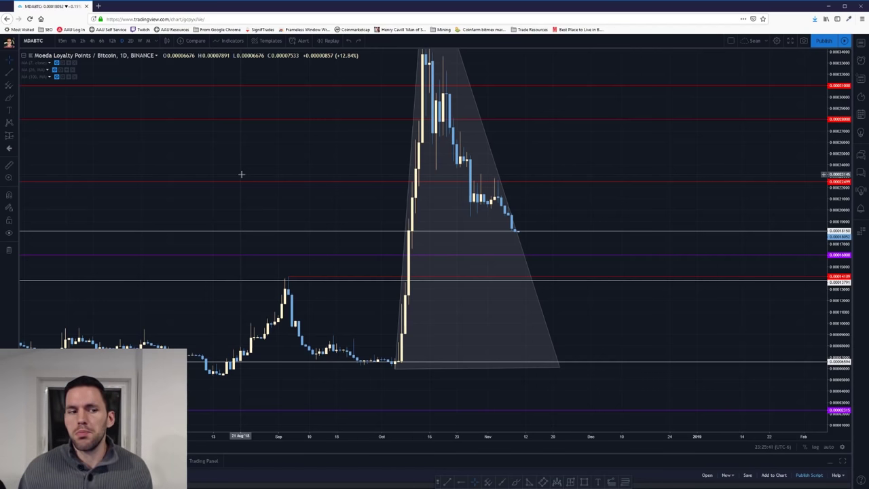
- Brush a short green arrow curving toward the 0.00015791 line, undoing an extra up-arrow and circle
left_click(9, 102)
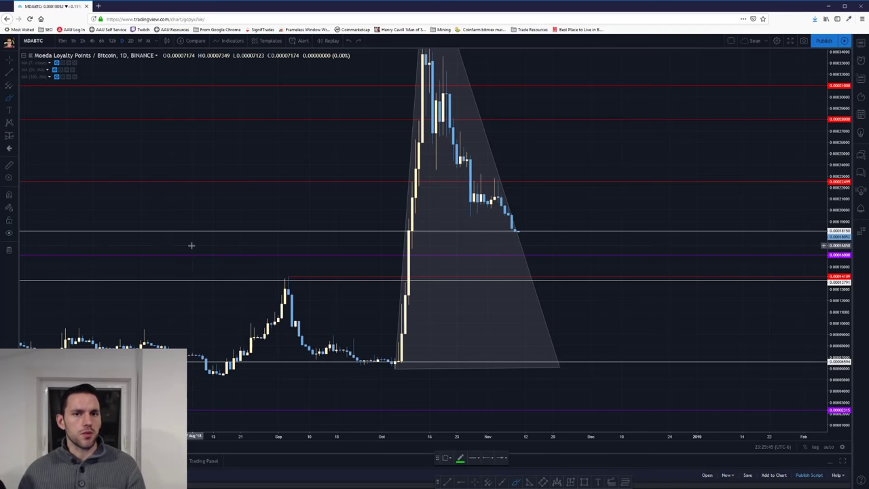
left_click_drag(509, 272, 541, 283)
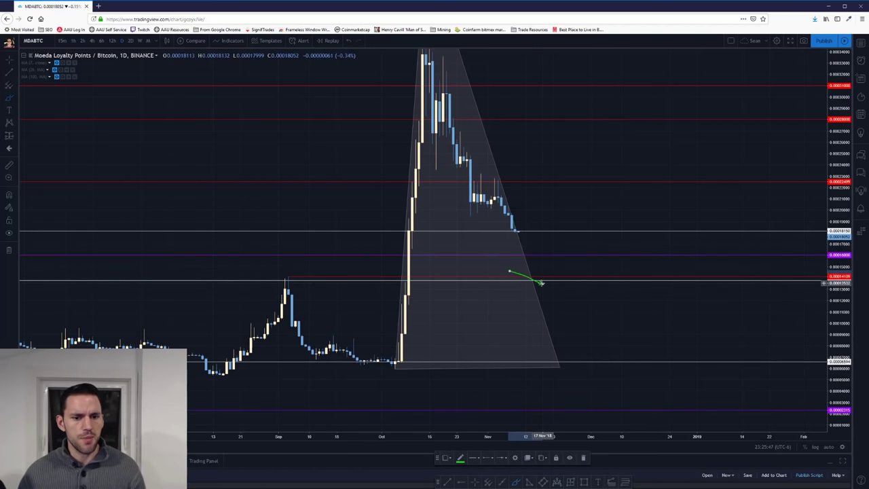
mouse_move(518, 231)
left_mouse_down()
mouse_move(549, 200)
mouse_move(558, 79)
left_mouse_up()
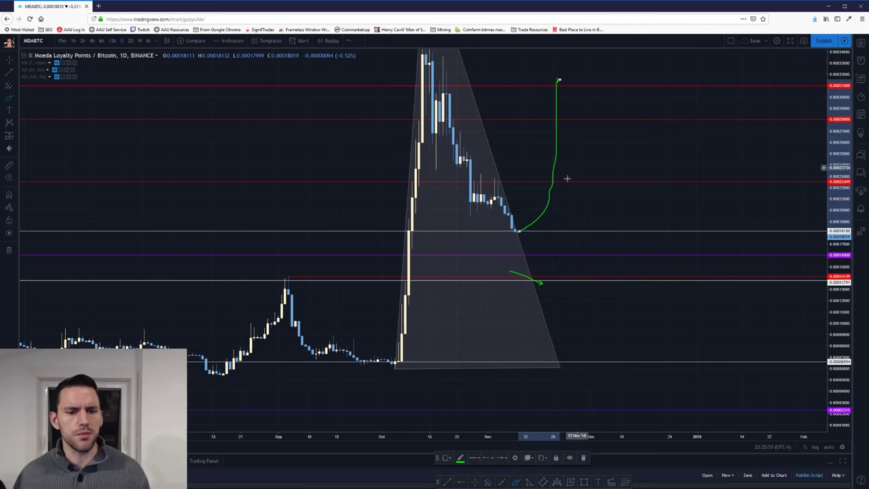
key("ctrl+z")
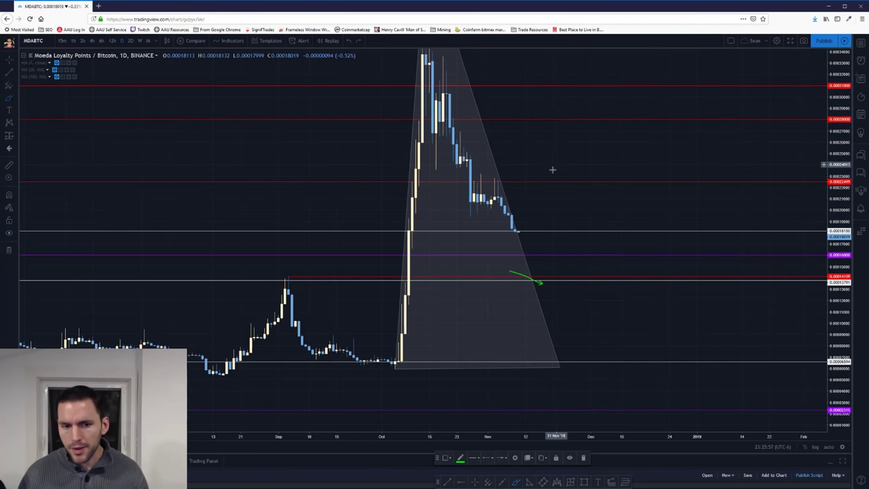
left_click_drag(524, 229, 541, 225)
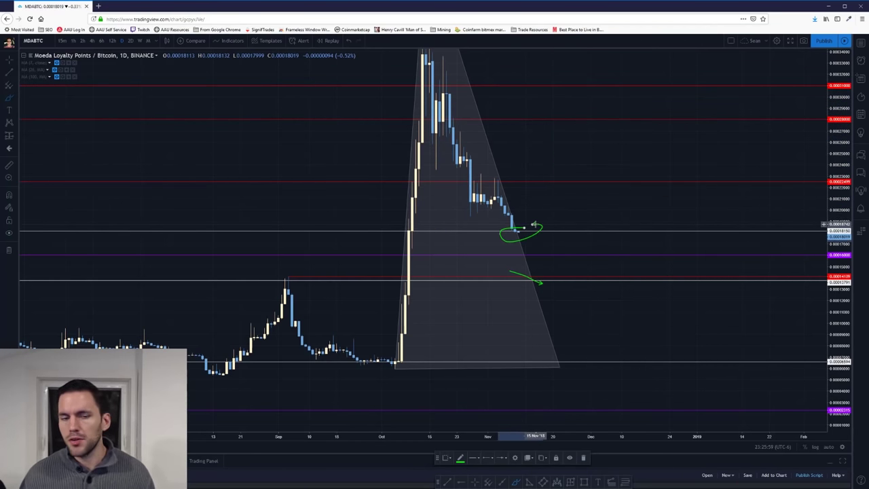
key("ctrl+z")
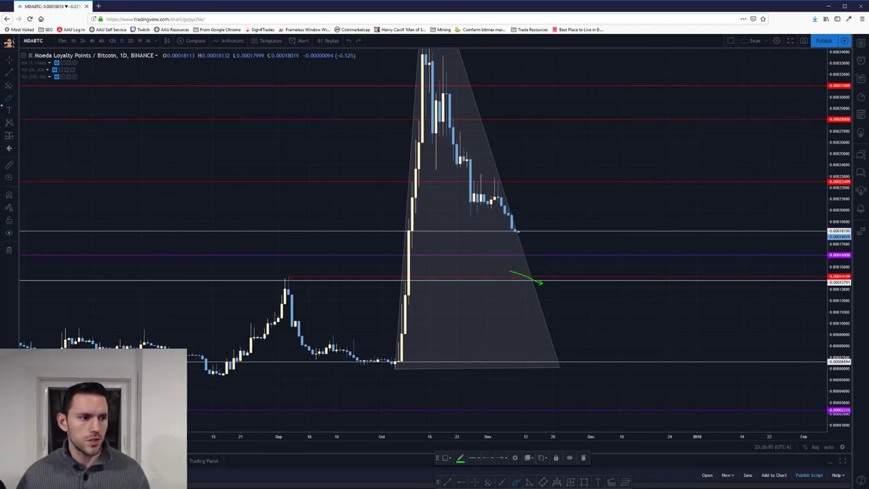
- Draw a green arrow line from the latest low up to the September peak
left_click(450, 483)
left_click_drag(516, 232, 289, 275)
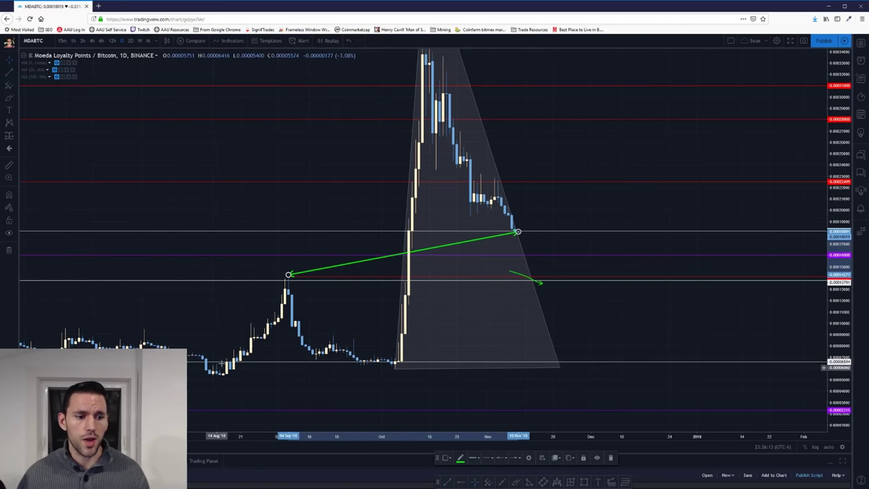
key("Escape")
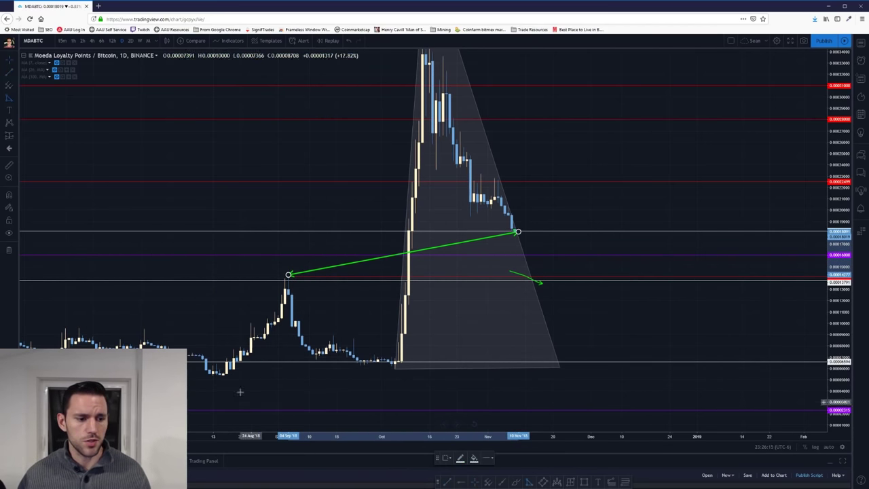
- Draw a red-filled triangle from the August low to the September peak and mid-September low
left_click(219, 374)
left_click(289, 271)
left_click(323, 374)
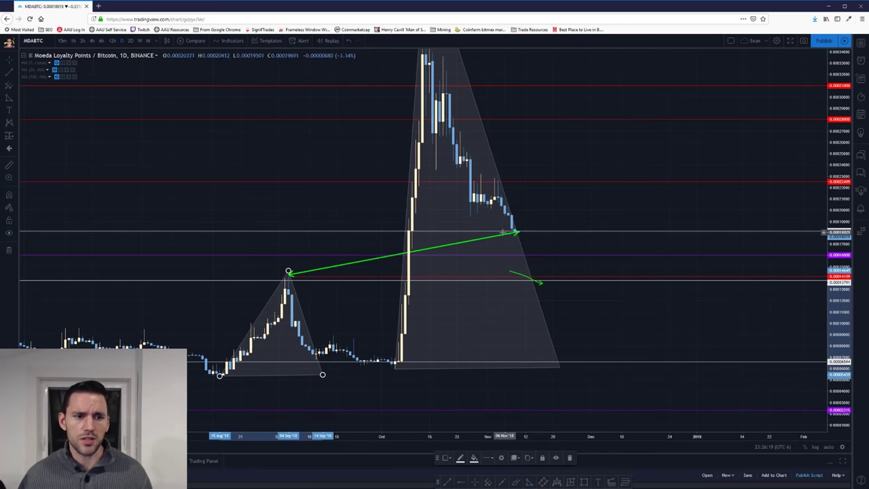
left_click(474, 458)
left_click(478, 418)
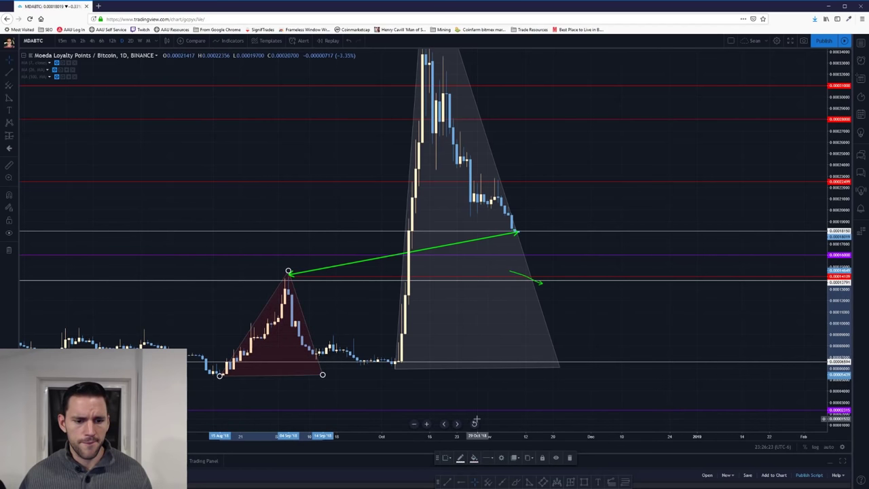
- Check the triangle on the weekly timeframe, recolour it purple, and return to the daily chart
left_click(15, 61)
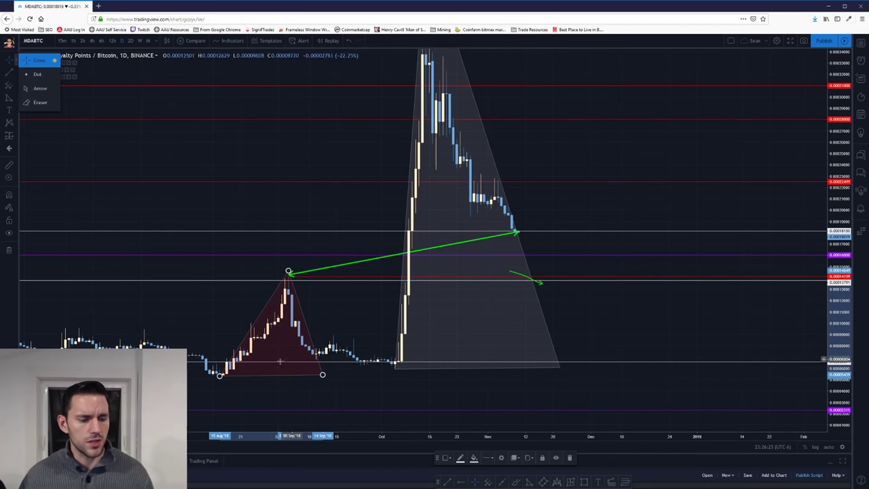
left_click(140, 41)
scroll(394, 337, "up", 5)
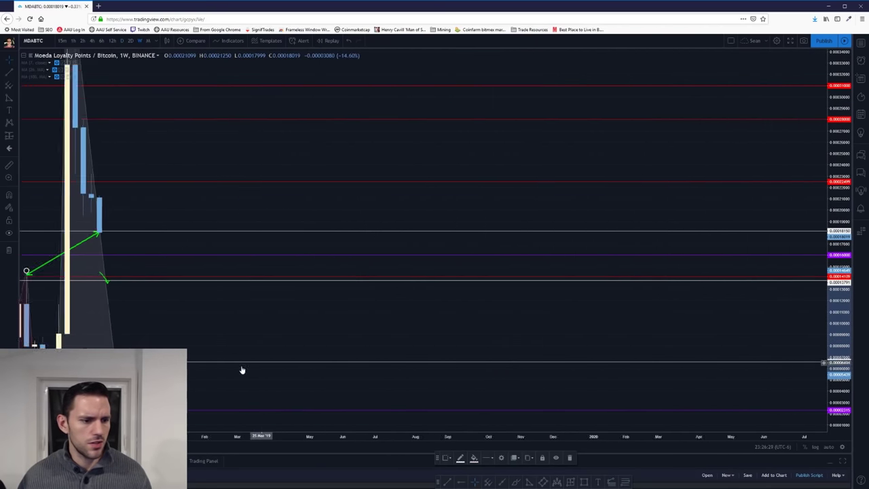
left_click_drag(184, 293, 633, 320)
left_click(409, 357)
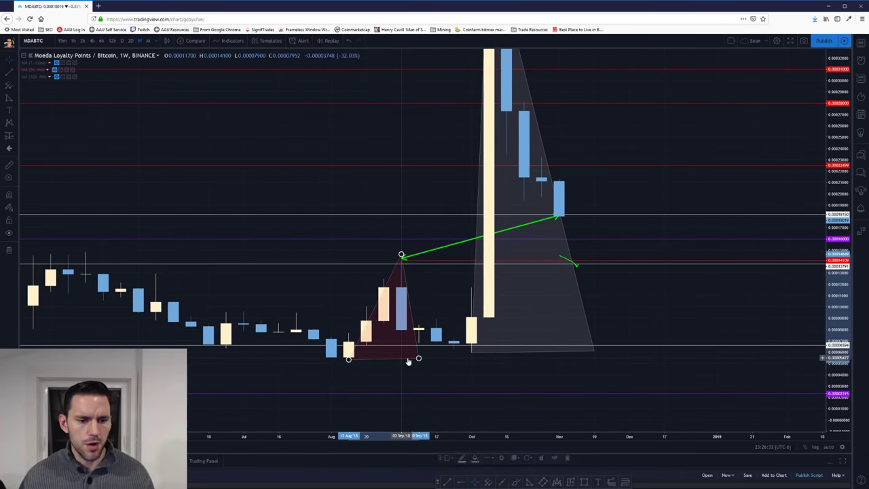
left_click(461, 458)
left_click(523, 417)
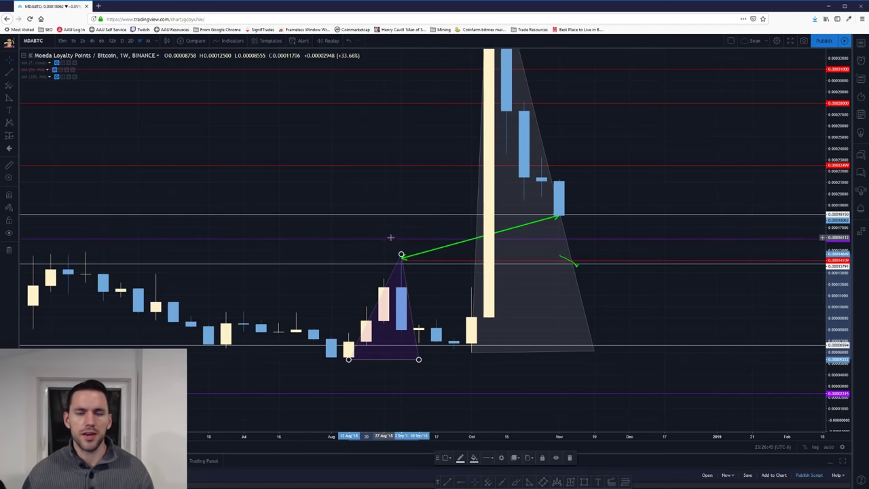
left_click(121, 41)
scroll(464, 265, "down", 10)
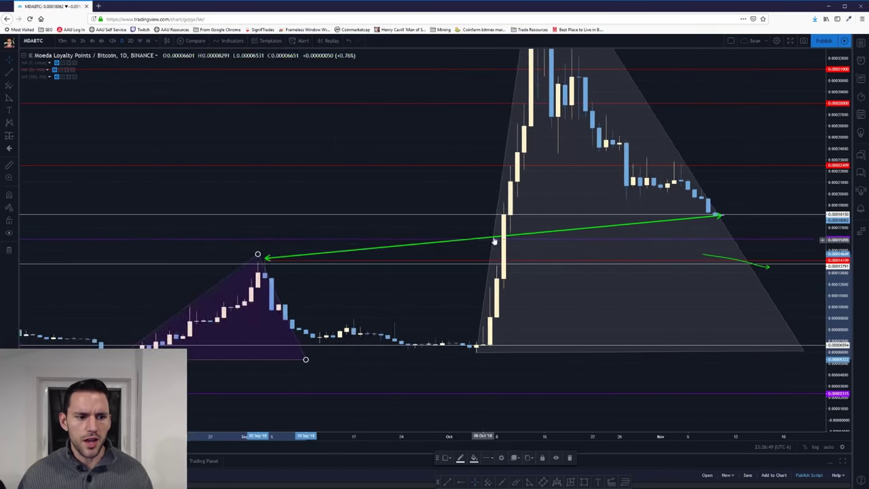
- Pan the daily chart and delete the small green curved arrow and the green arrow line
left_click_drag(756, 286, 685, 281)
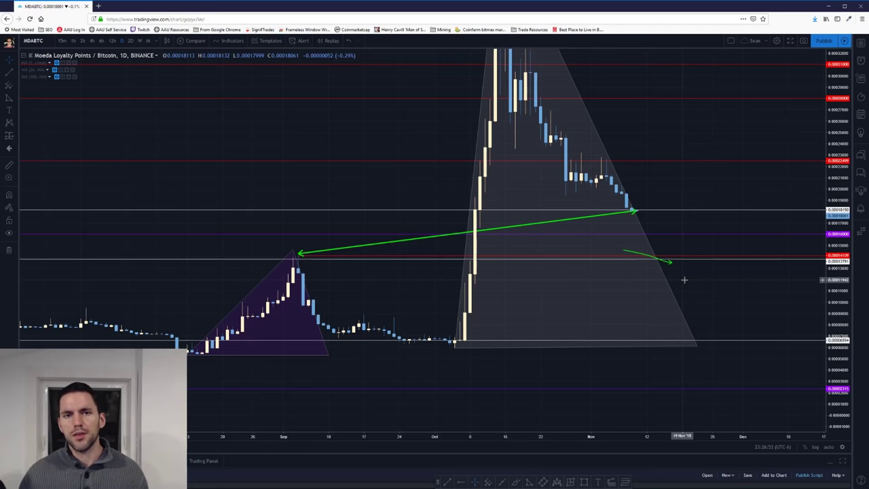
left_click(668, 264)
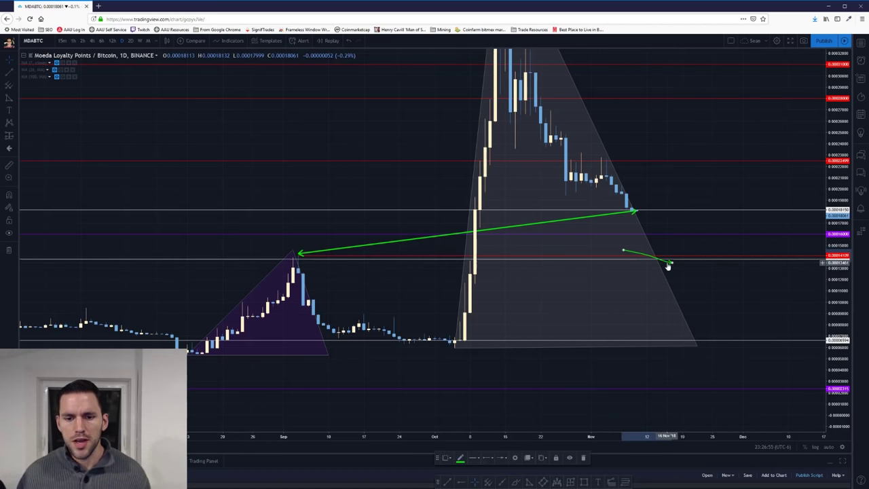
key("Delete")
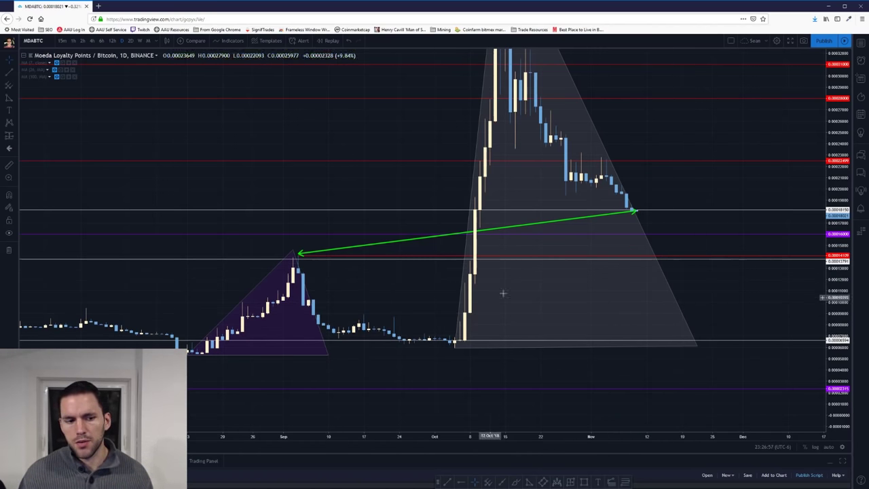
left_click_drag(688, 285, 631, 288)
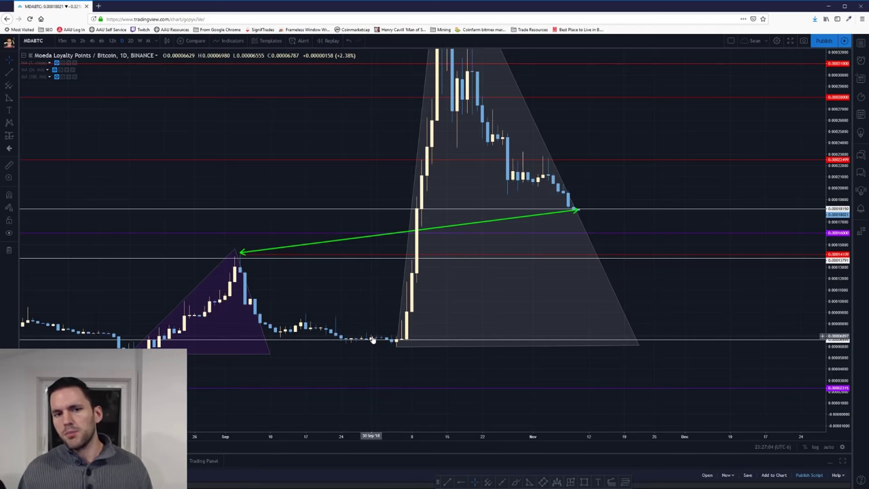
left_click(235, 257)
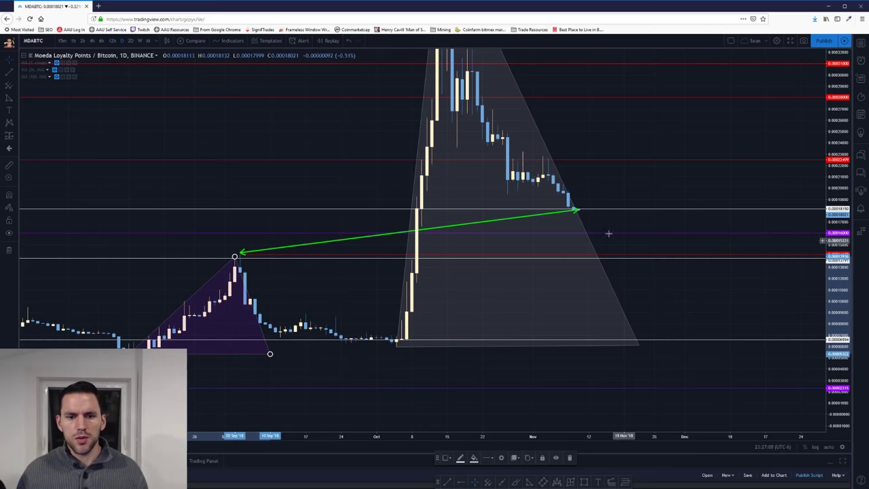
left_click(460, 229)
key("Delete")
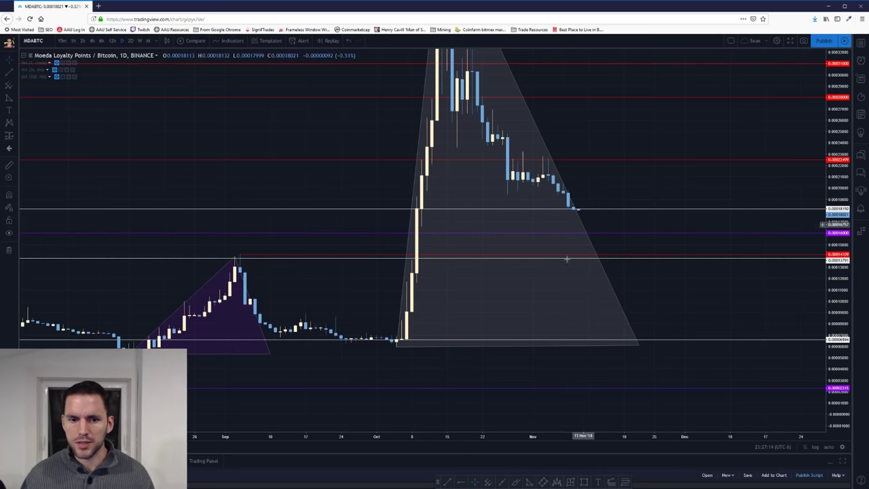
- Zoom in on the October spike and stretch the price scale to enlarge the candles
scroll(487, 253, "up", 3)
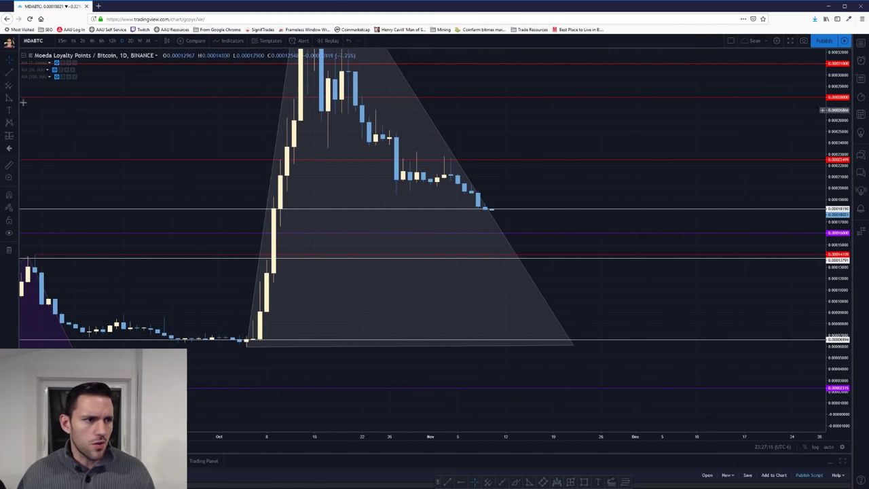
scroll(596, 304, "up", 2)
left_click_drag(839, 217, 787, 204)
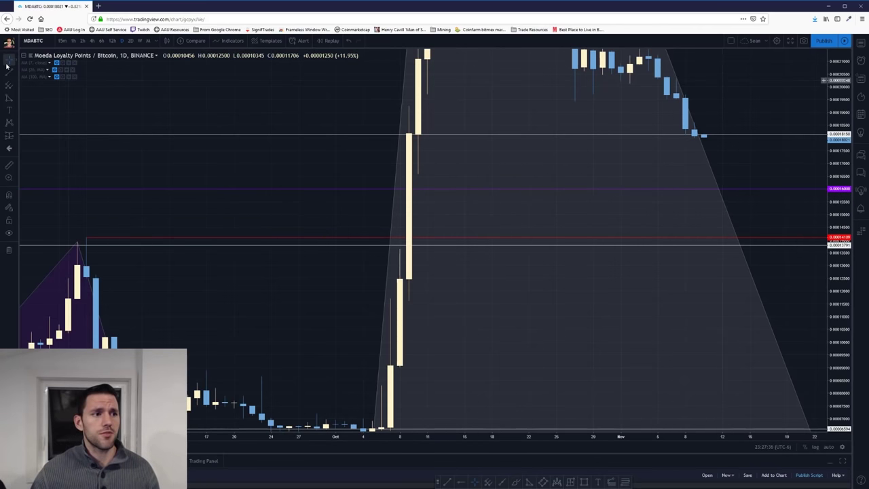
- Show the Manage Alerts and alerts log panel in the right sidebar
left_click(861, 114)
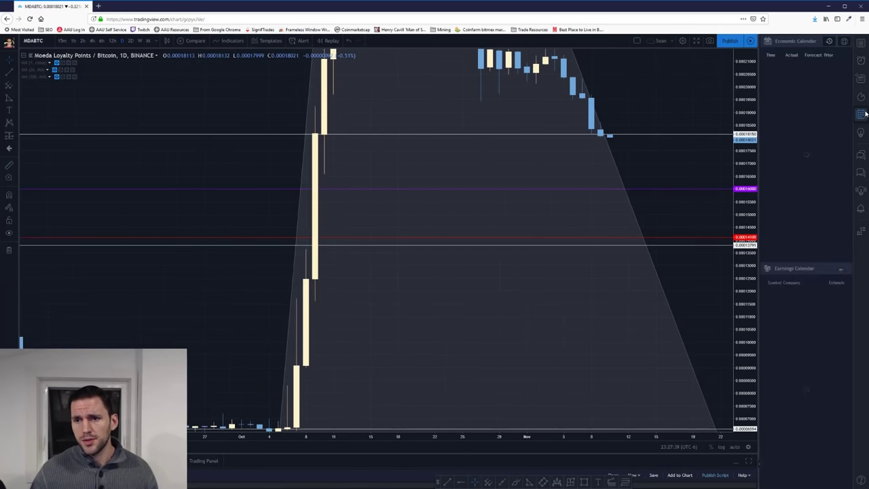
left_click(862, 133)
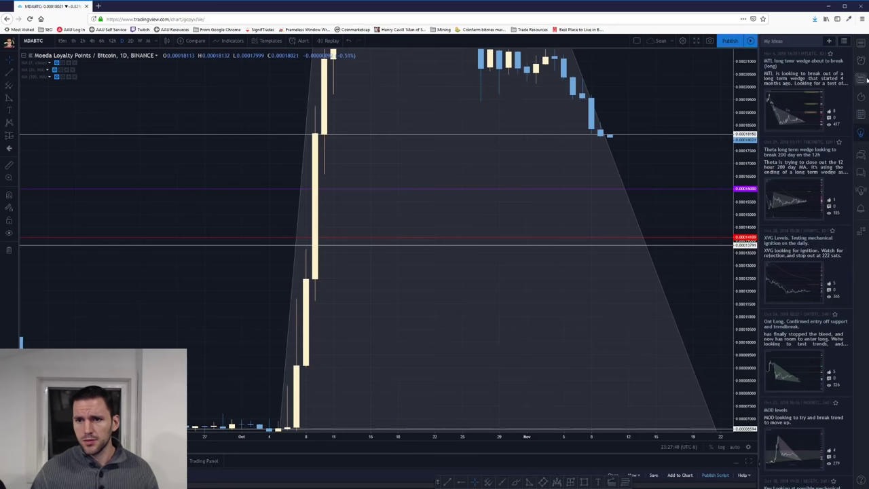
left_click(862, 78)
left_click(862, 62)
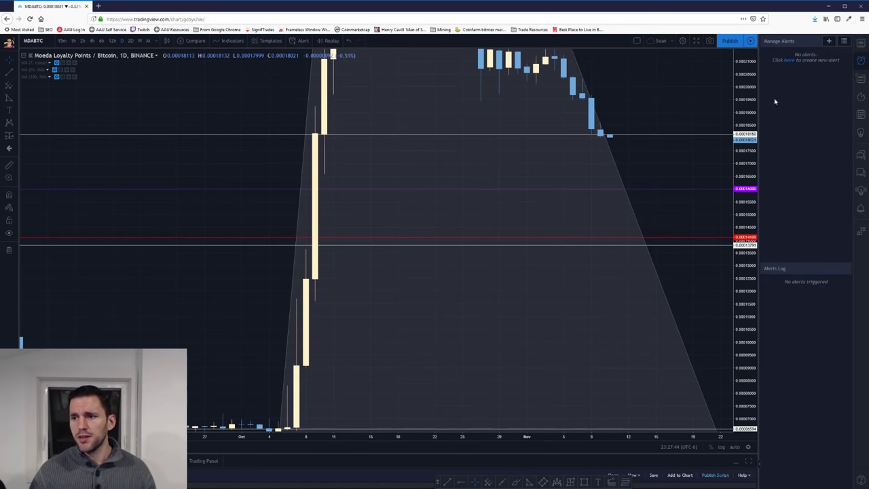
left_click(861, 61)
left_click(861, 61)
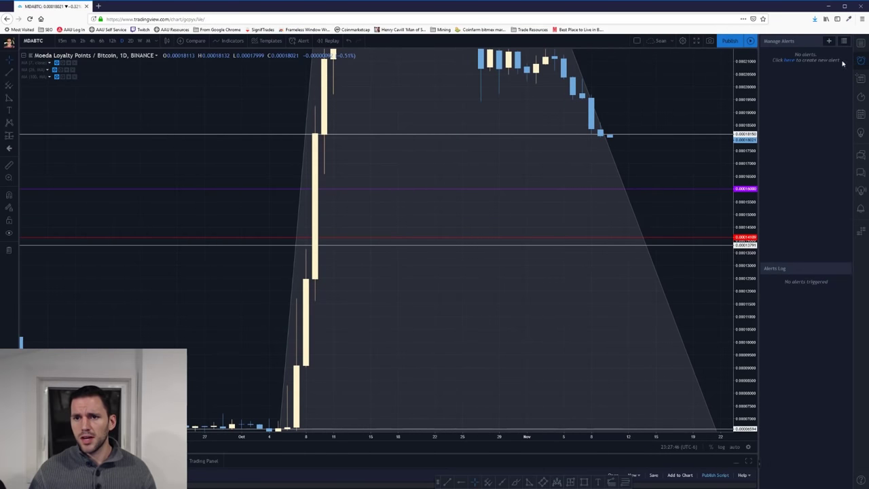
- Start a new MDABTC alert with the Crossing condition and select its price value for replacement
left_click(830, 42)
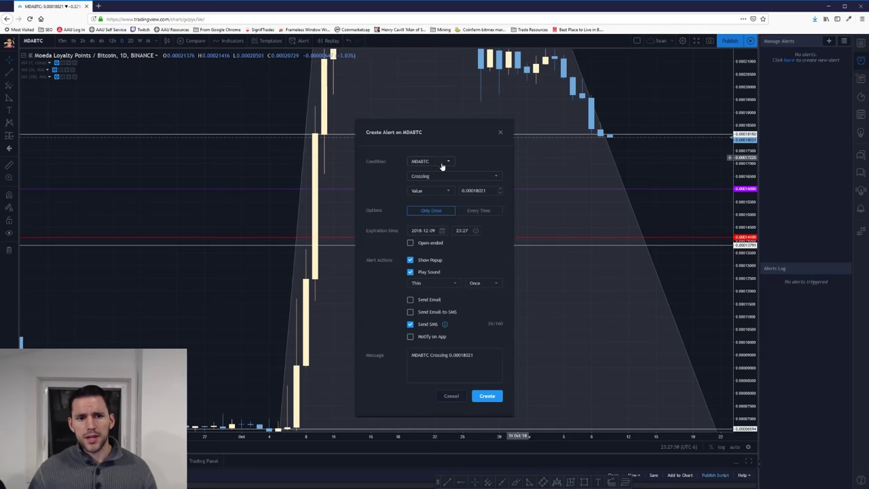
left_click(446, 176)
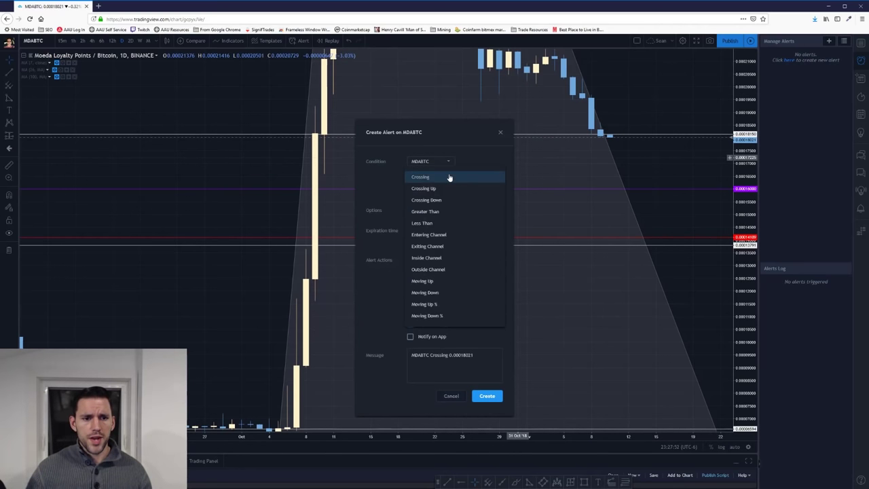
left_click(449, 177)
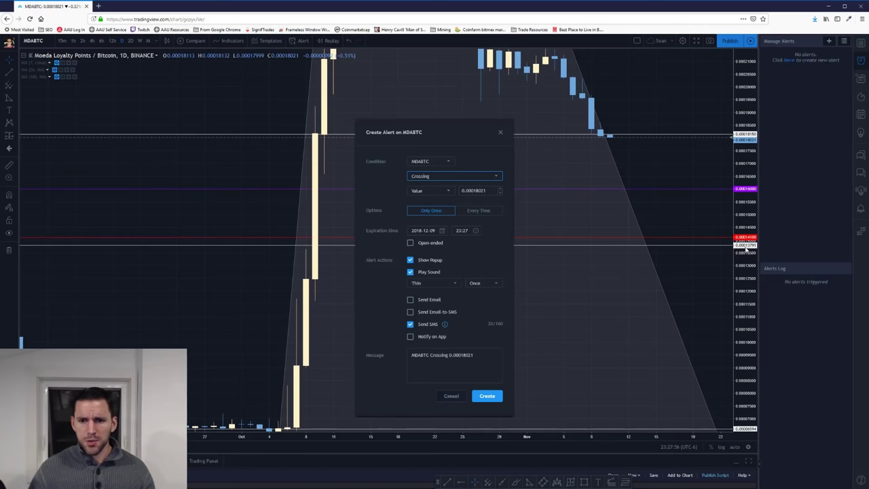
left_click_drag(476, 191, 497, 197)
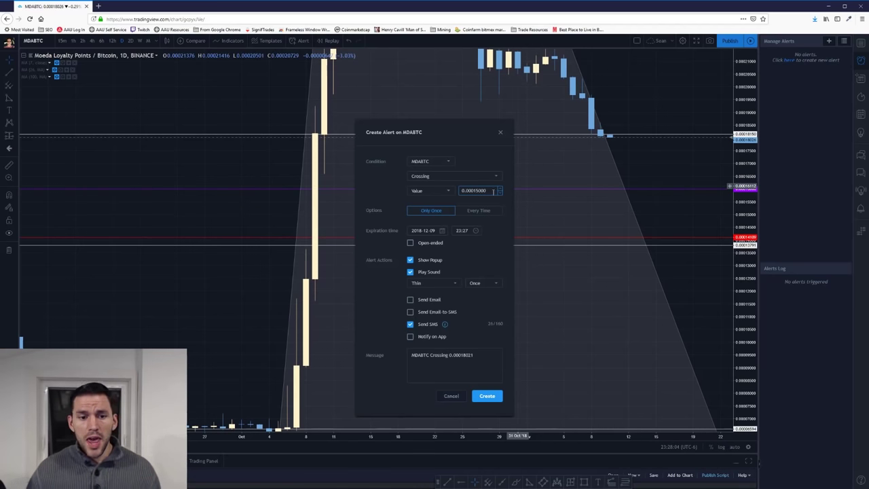
- Make the alert open-ended after checking the 2018-12-09 expiry, review the message, and create it
left_click(423, 243)
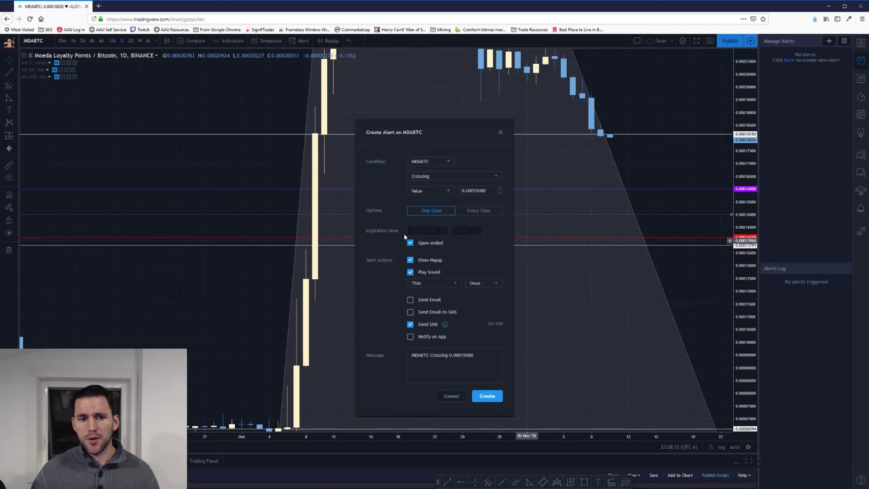
left_click(411, 243)
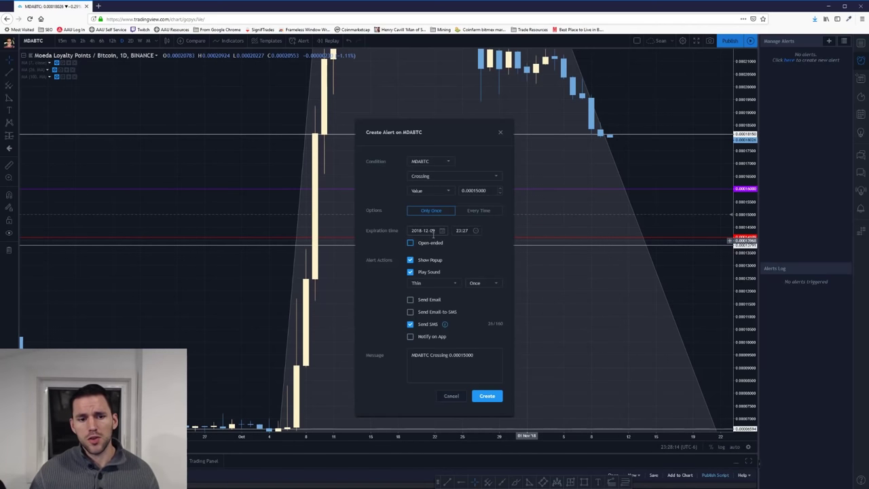
left_click(442, 231)
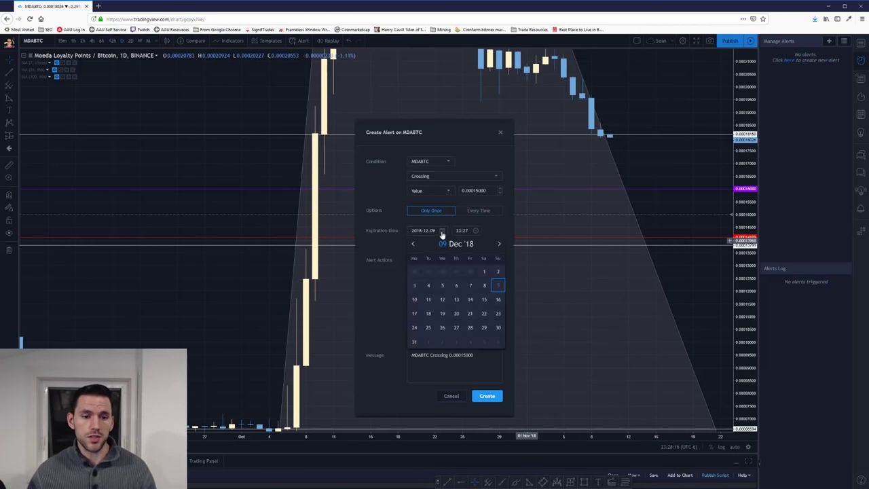
left_click(392, 239)
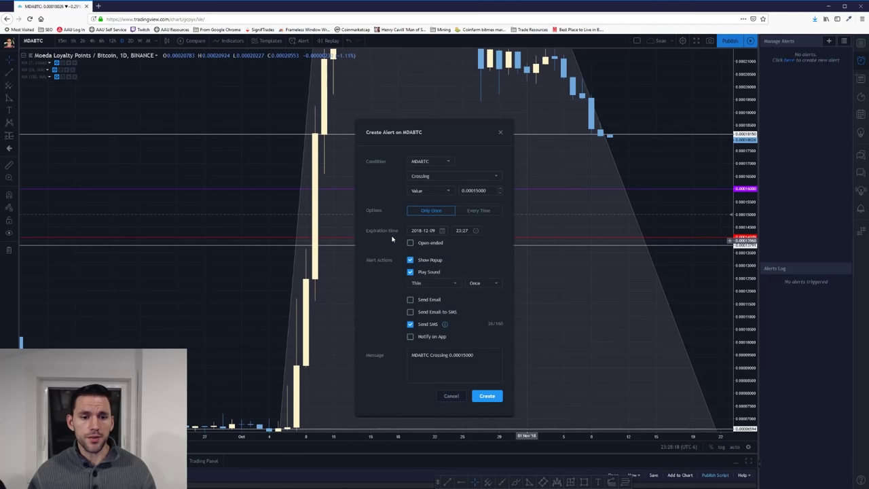
left_click(443, 231)
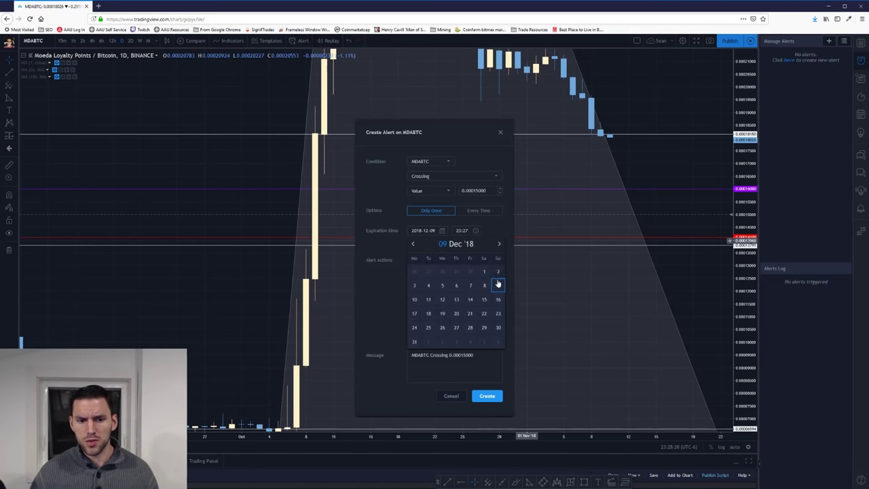
left_click(430, 227)
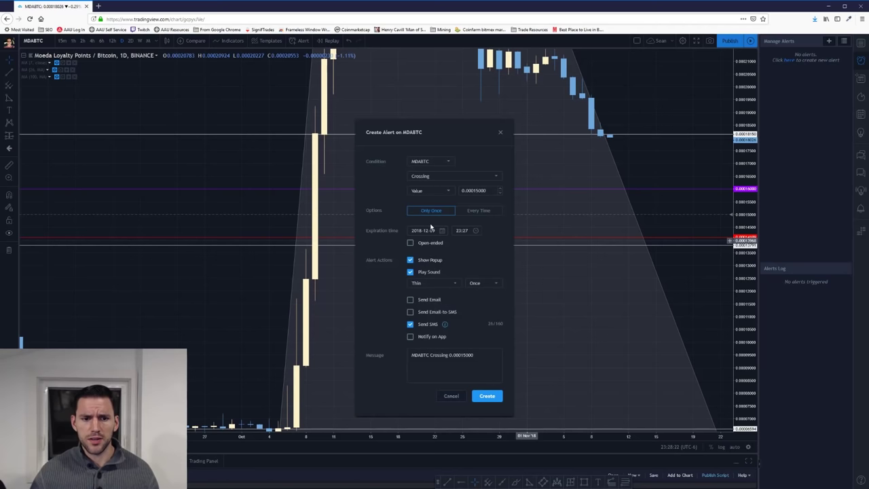
left_click(410, 243)
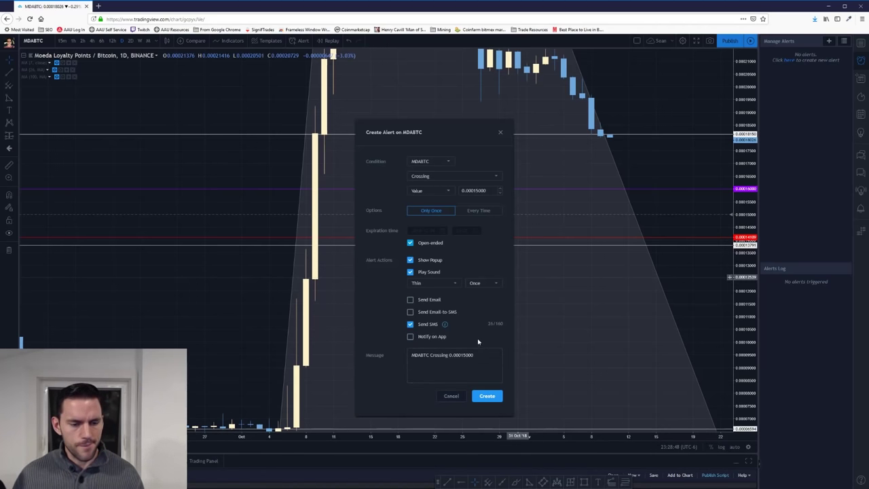
left_click_drag(411, 358, 471, 355)
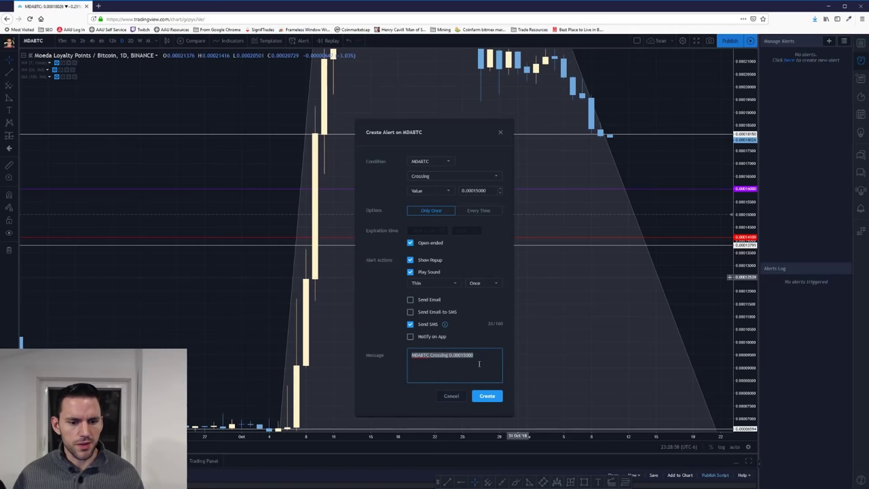
left_click(487, 396)
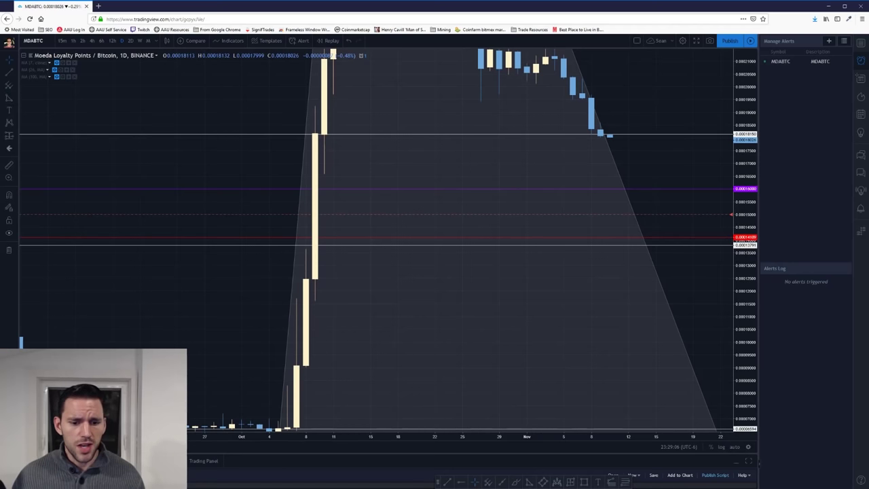
- Brush a short green stroke right of the latest candles and place a text label left of the spike
left_click(516, 482)
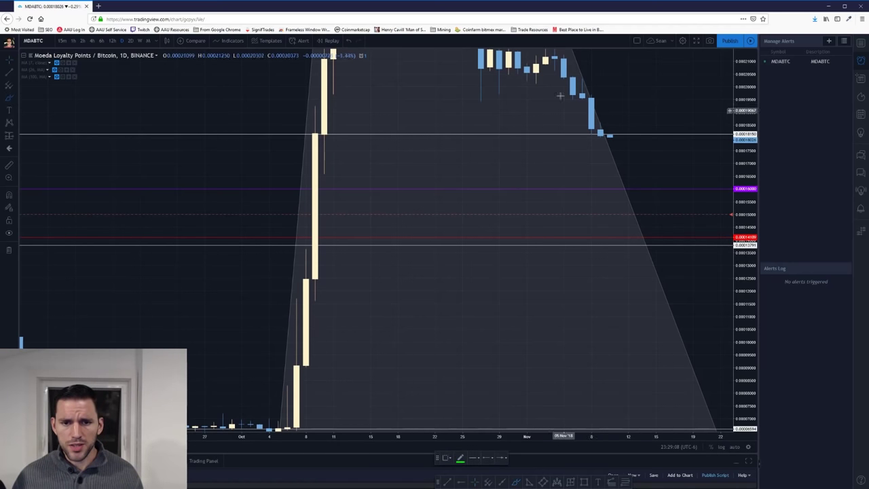
left_click_drag(602, 216, 660, 215)
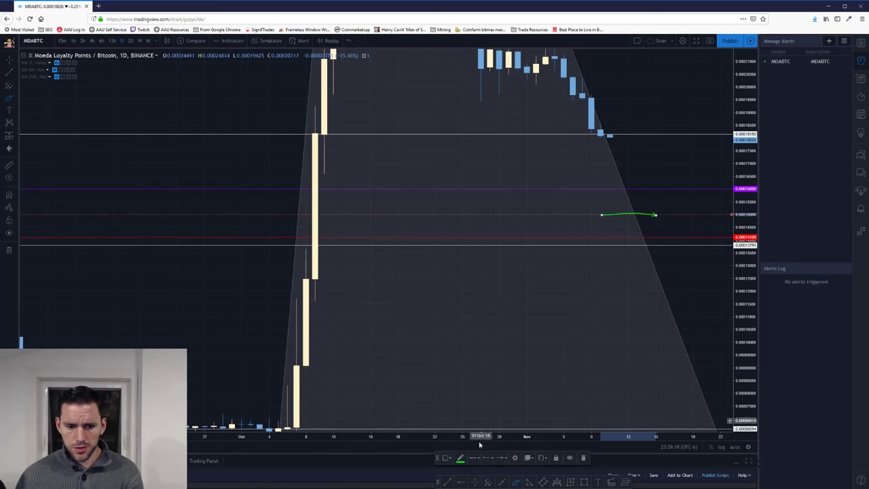
left_click(598, 482)
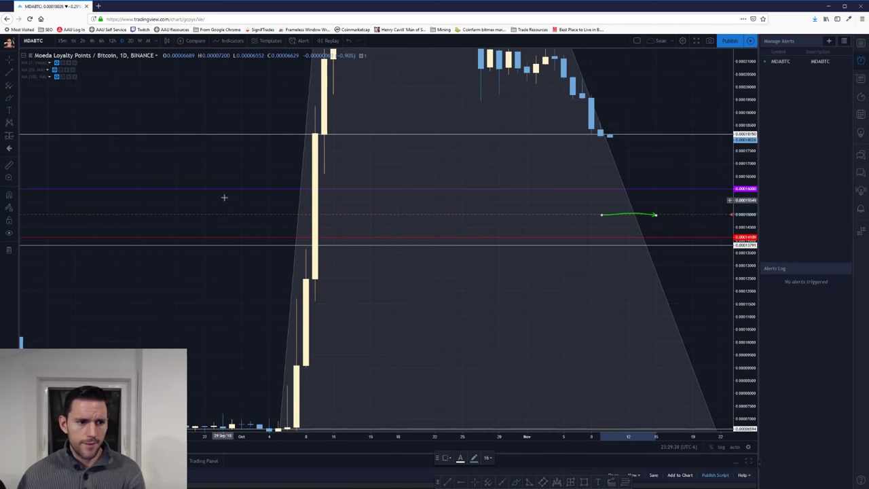
left_click(233, 172)
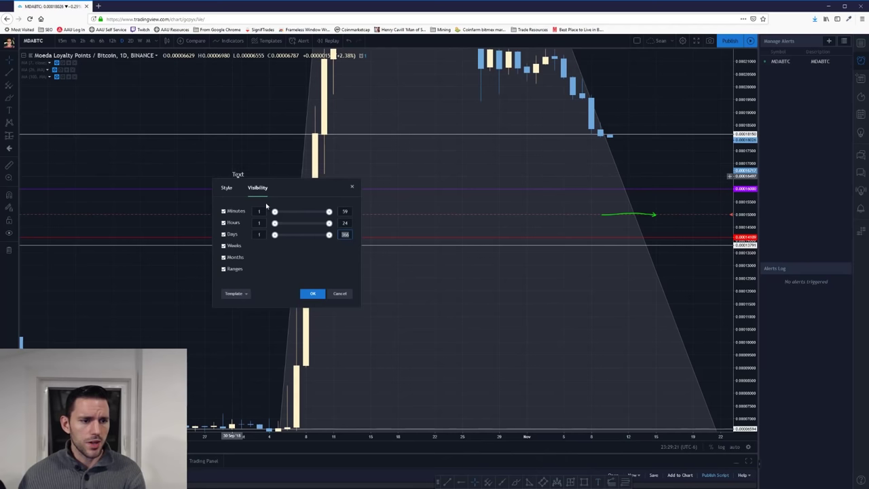
- Replace the label's placeholder text with 'Stop' as its first line
left_click(313, 293)
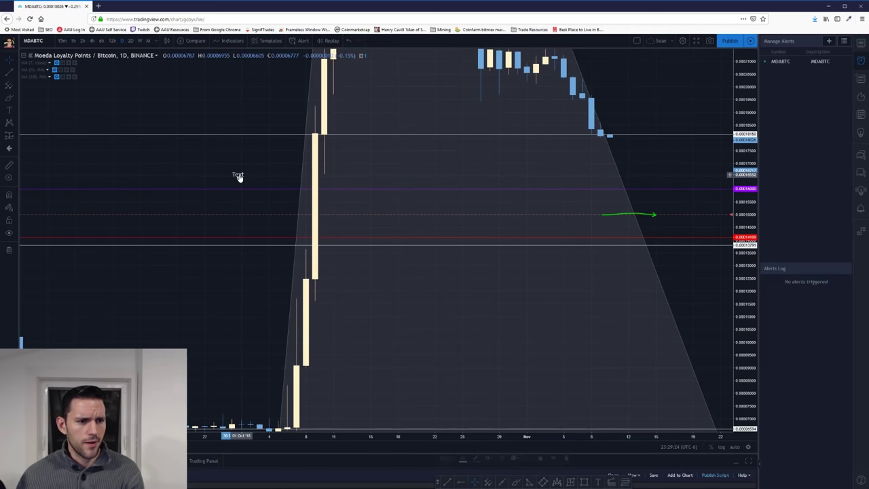
double_click(238, 175)
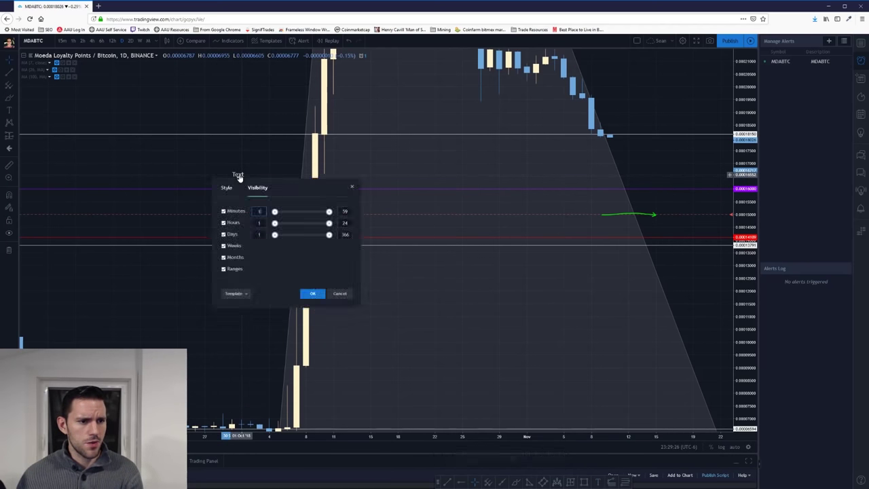
left_click(227, 188)
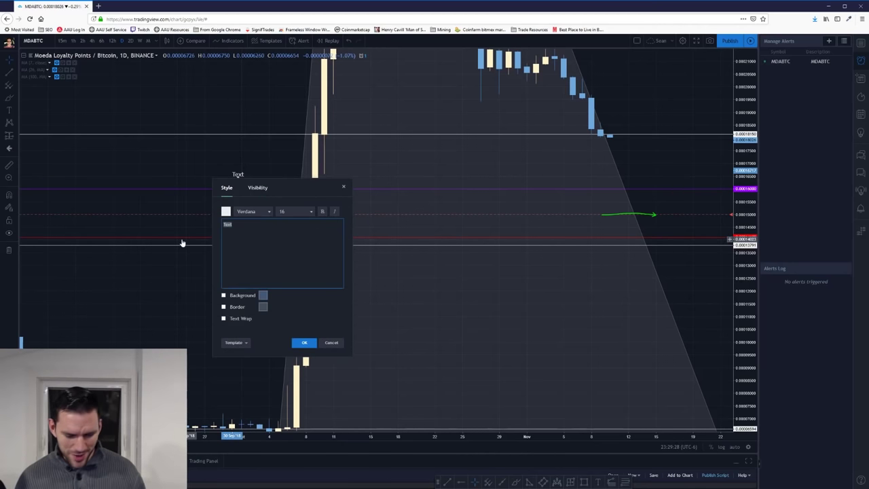
key("BackSpace")
type("Stop")
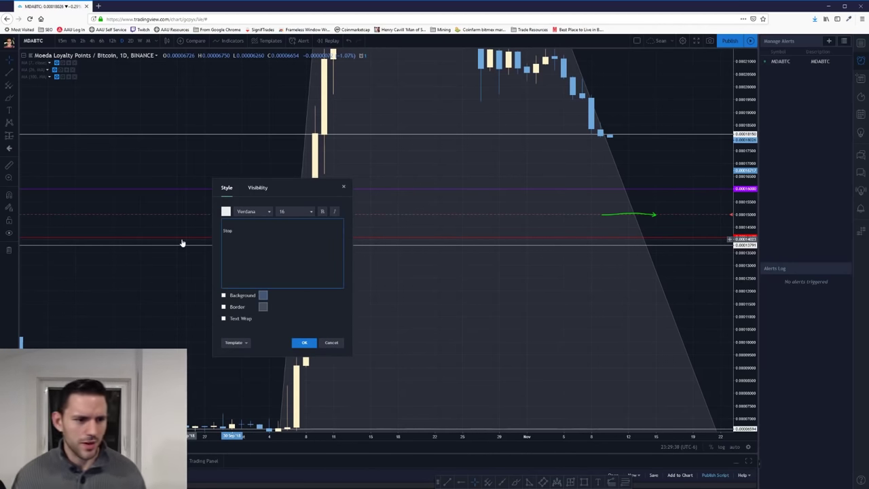
key("Return")
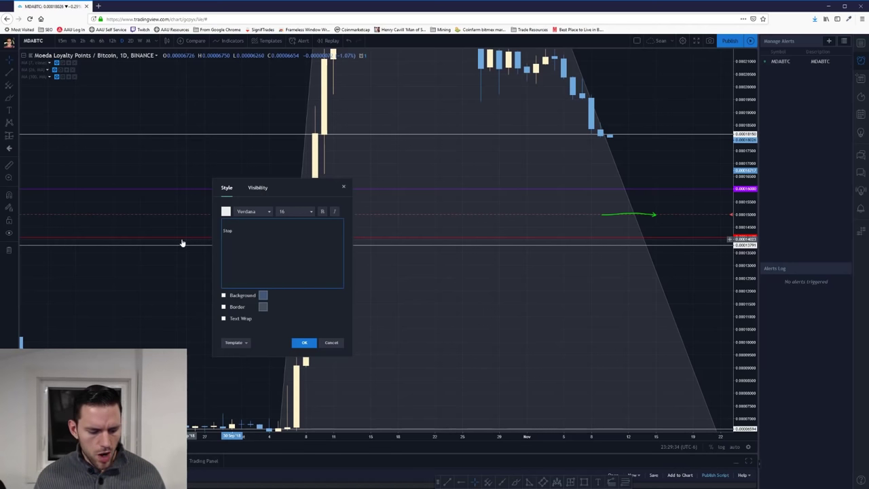
- Add the lines 'Price triggers at 0.00014210' and 'Purchase at' to the note
type("14210")
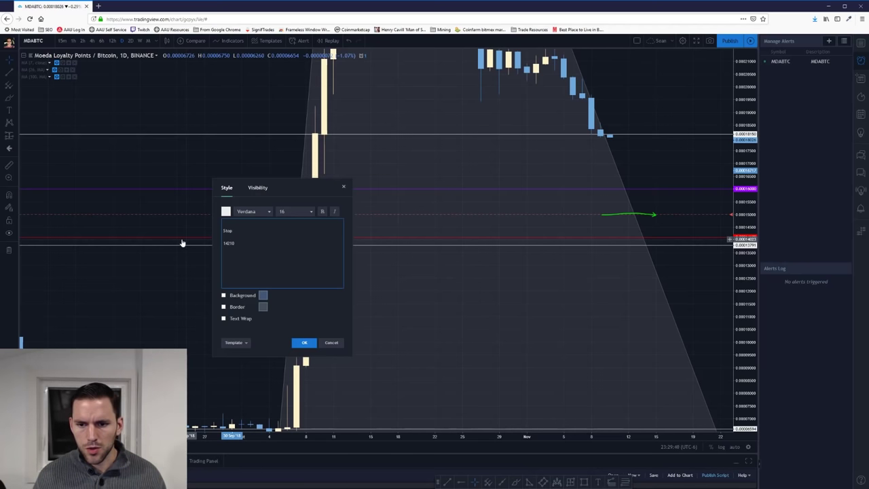
key("Home")
type("0.")
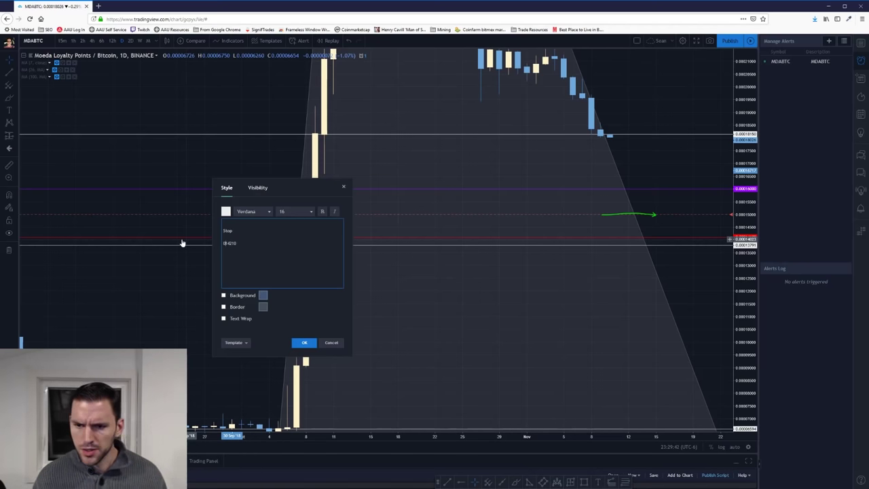
type("0001")
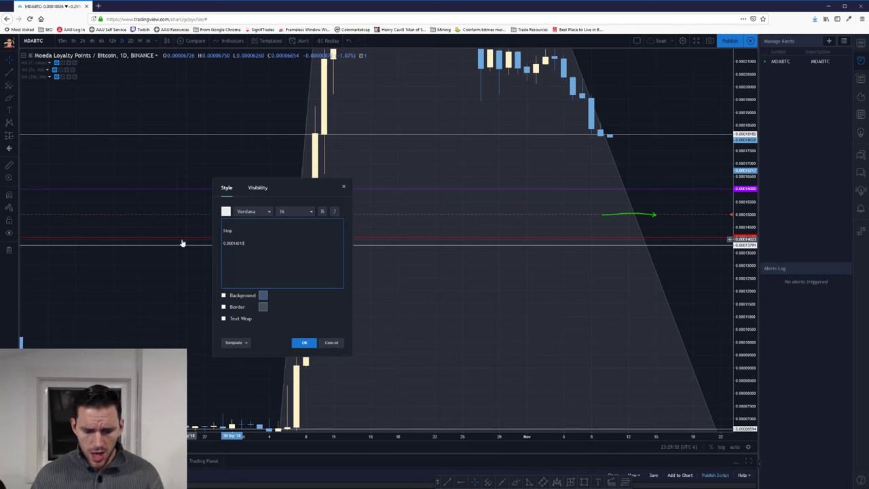
type("Price triggers at")
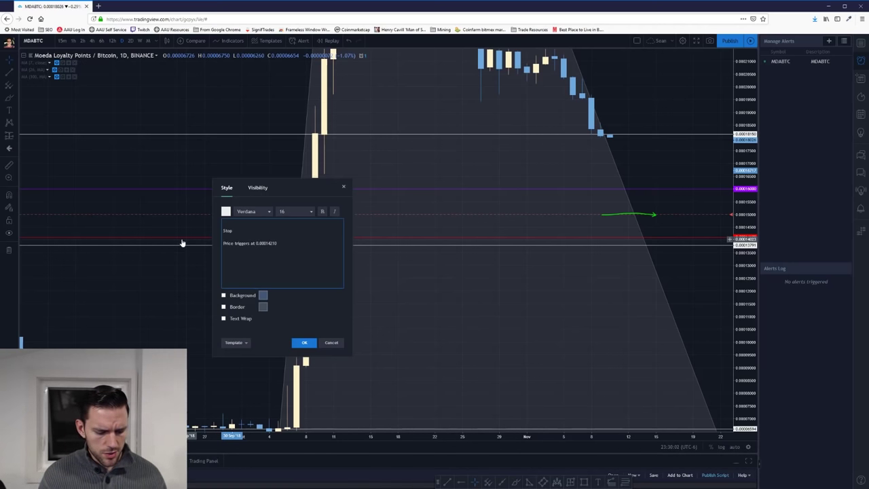
key("End")
key("Return")
type("Purchase a")
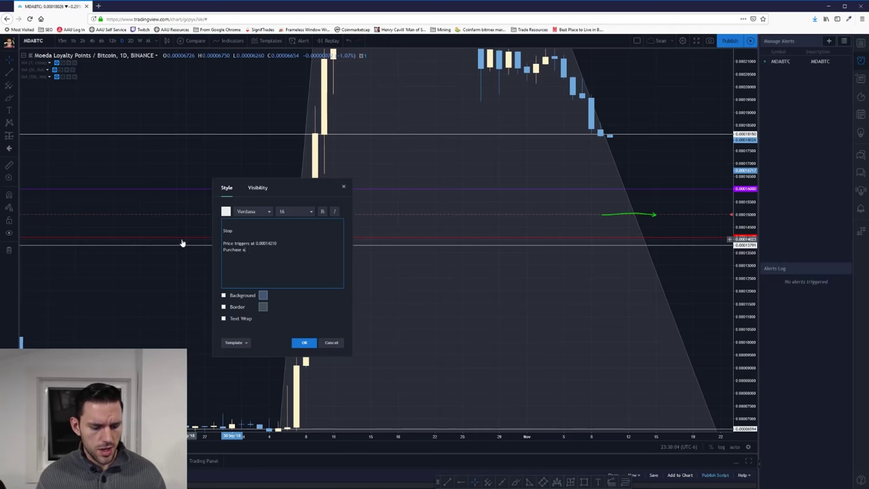
type("t")
- Copy the trigger price after 'Purchase at', change it to 0.00014209, and confirm
left_click_drag(255, 243, 300, 243)
key("ctrl+c")
left_click(266, 252)
key("ctrl+v")
left_click_drag(264, 249, 271, 249)
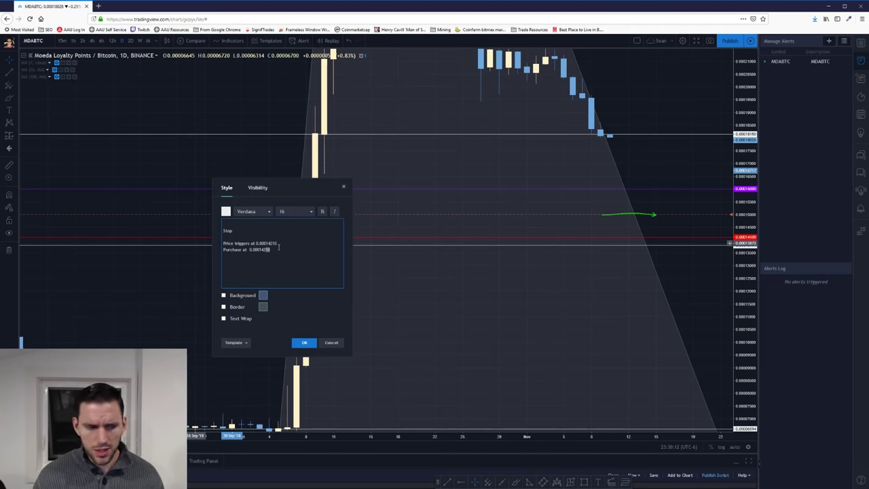
type("09")
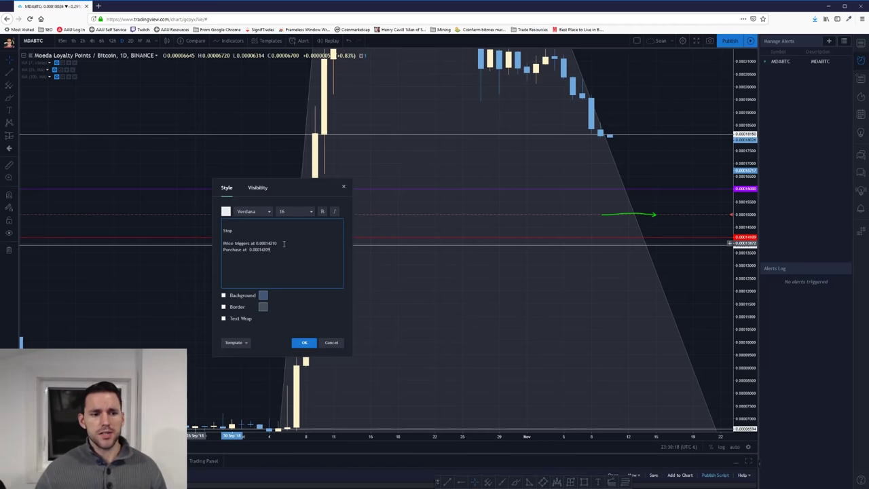
left_click(305, 343)
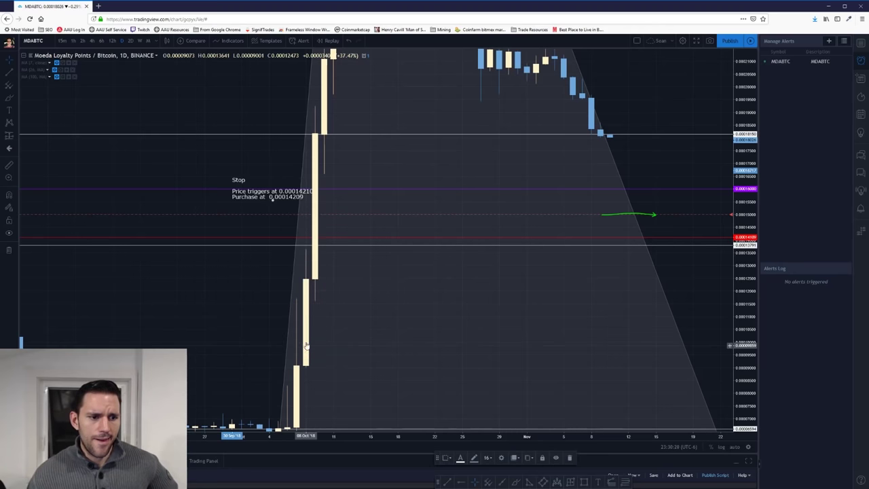
- Move the Stop note below the red line and set its font size to 20
left_click_drag(319, 207, 563, 263)
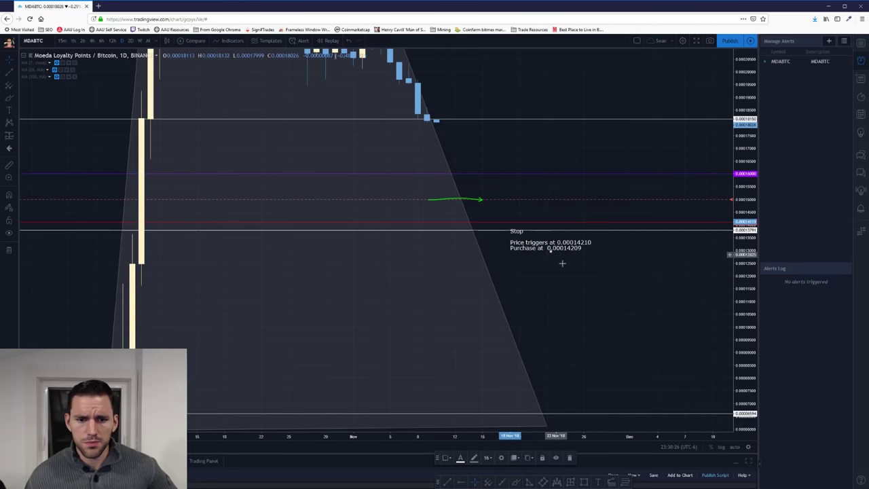
double_click(532, 256)
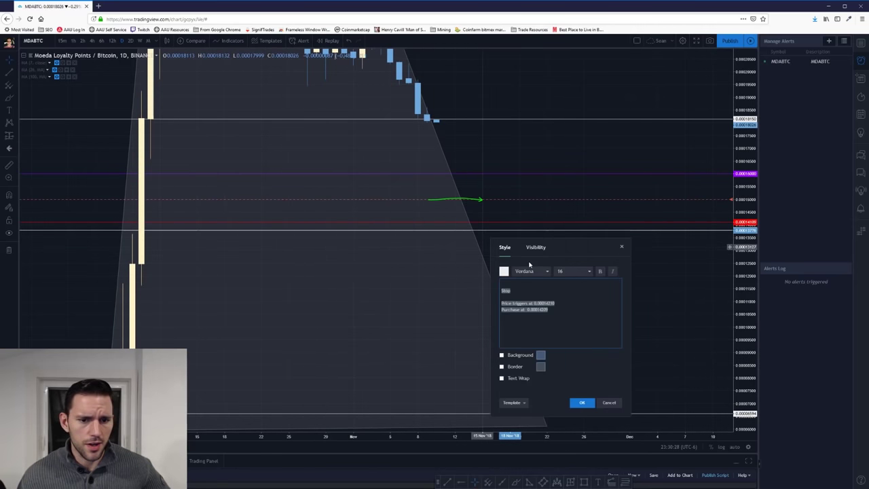
left_click(588, 272)
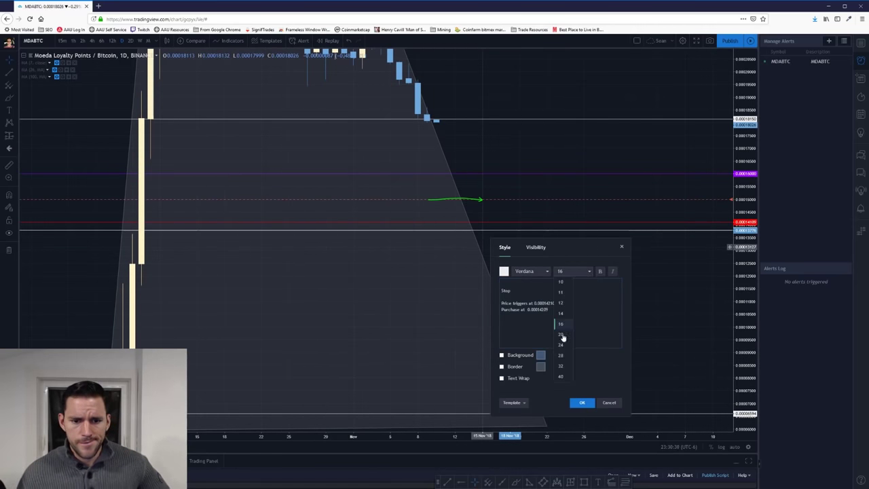
left_click(561, 335)
left_click(584, 402)
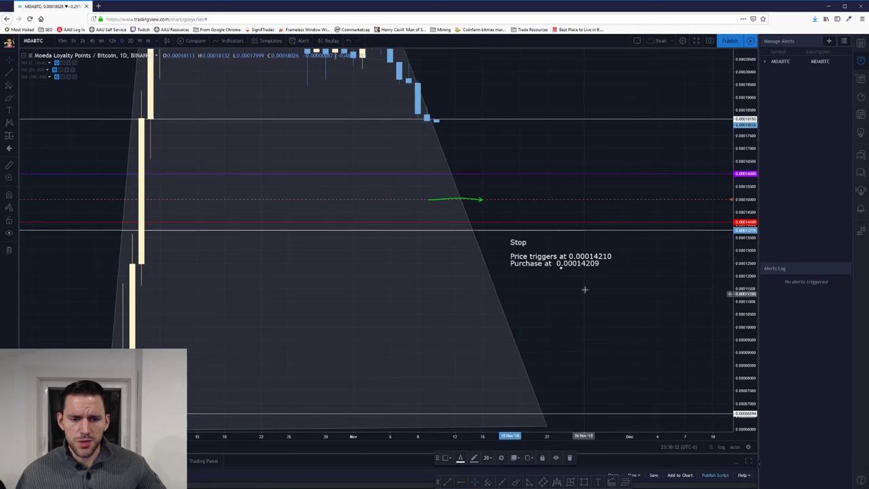
left_click(8, 97)
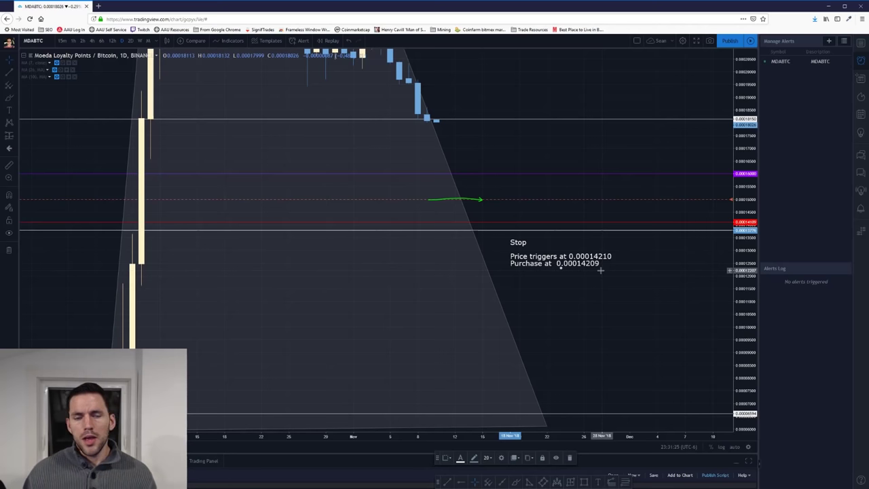
left_click(9, 98)
left_click_drag(434, 121, 455, 233)
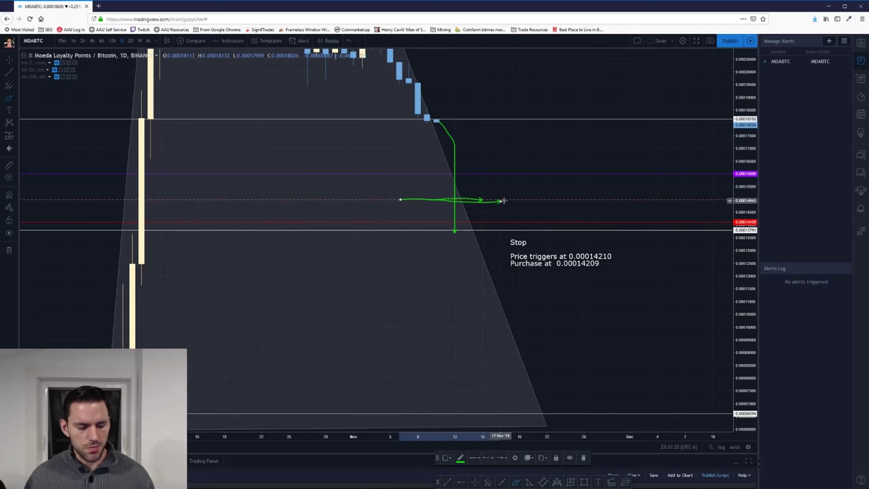
key("ctrl+z")
mouse_move(435, 121)
left_mouse_down()
mouse_move(452, 143)
mouse_move(455, 245)
left_mouse_up()
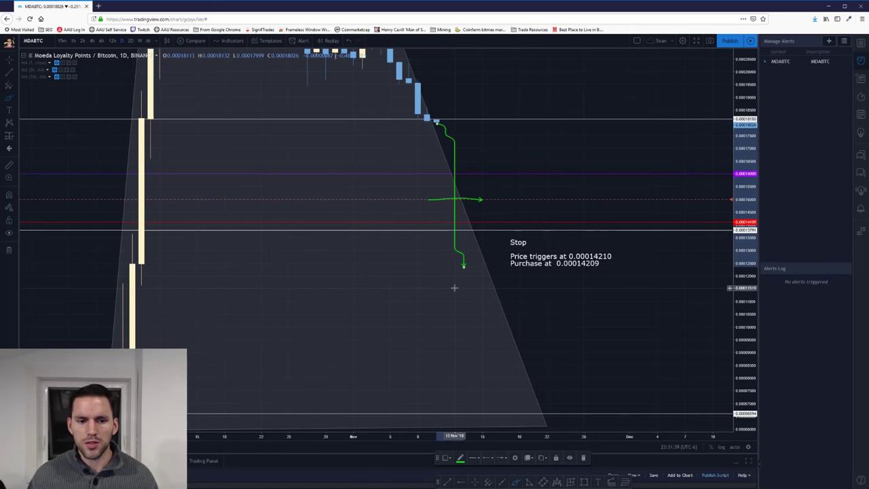
key("ctrl+z")
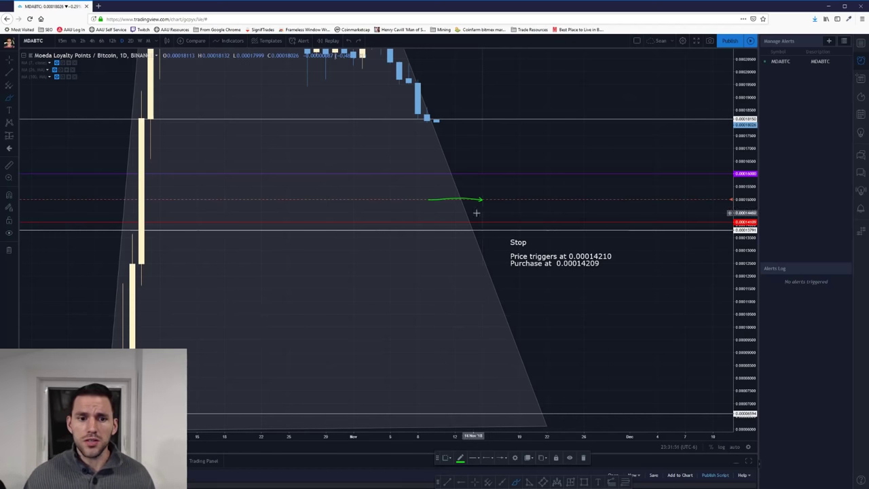
left_click_drag(447, 200, 453, 220)
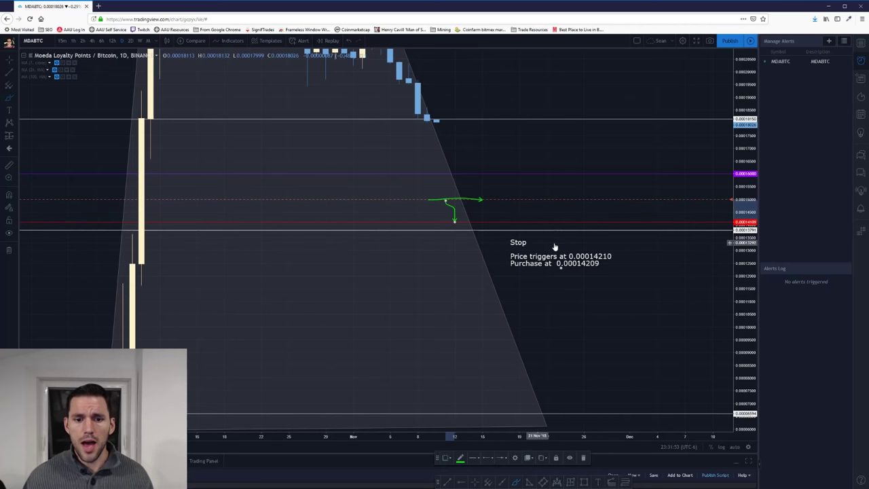
key("ctrl+z")
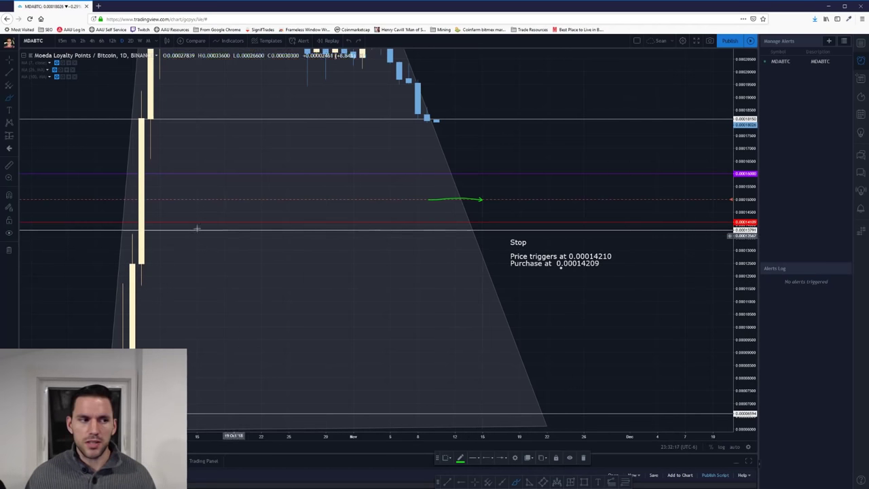
left_click(411, 243)
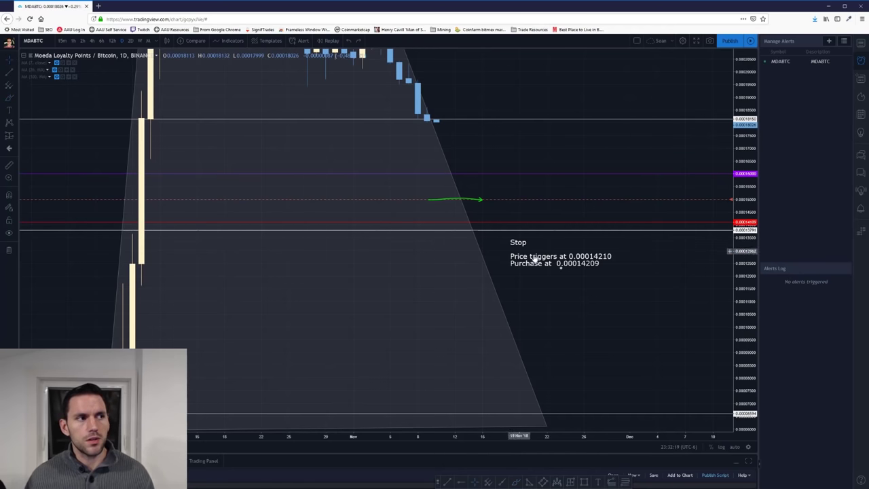
- Edit the Stop note to trigger at 0.00014203 and purchase at 0.00014202, then confirm
double_click(590, 266)
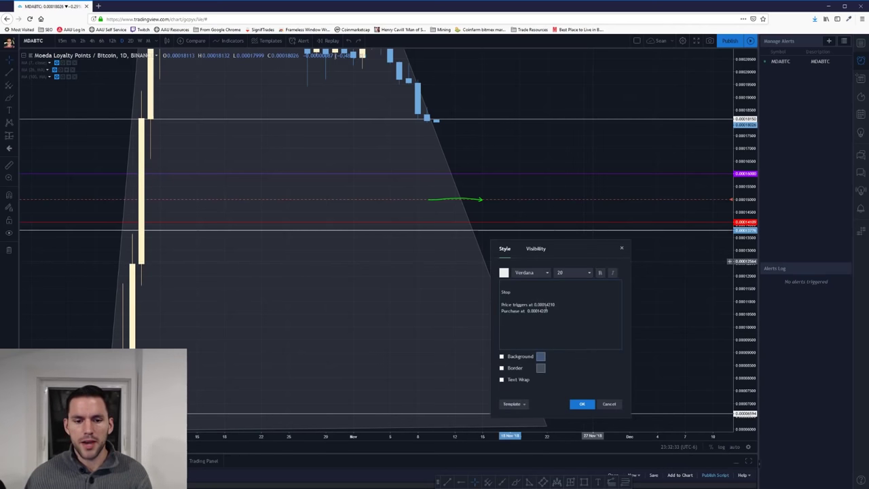
key("ctrl+a")
left_click(551, 302)
triple_click(550, 302)
left_click(554, 303)
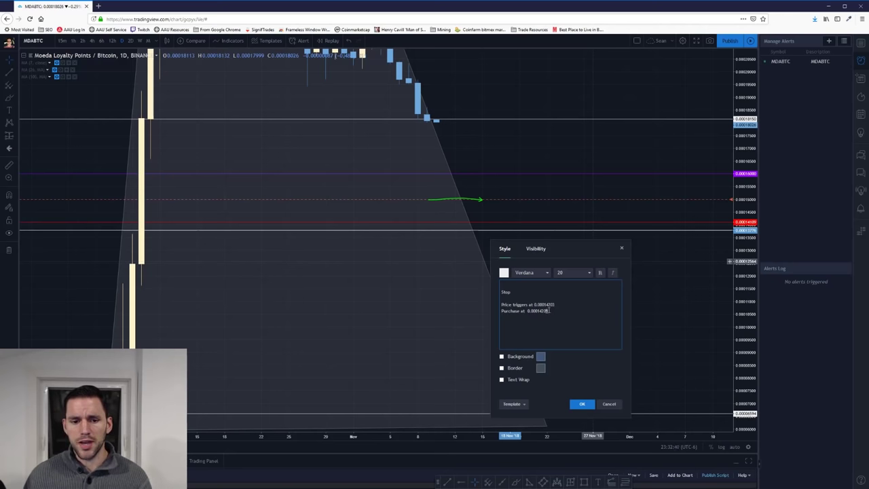
left_click(583, 404)
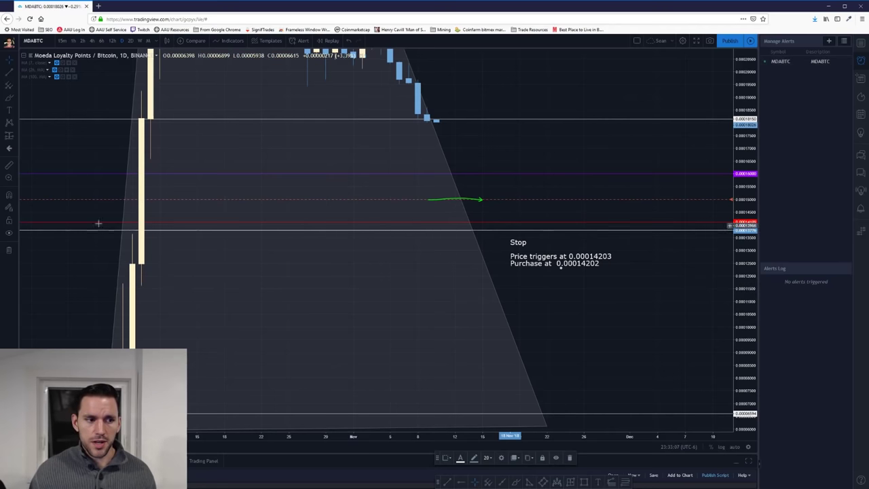
left_click_drag(103, 154, 289, 384)
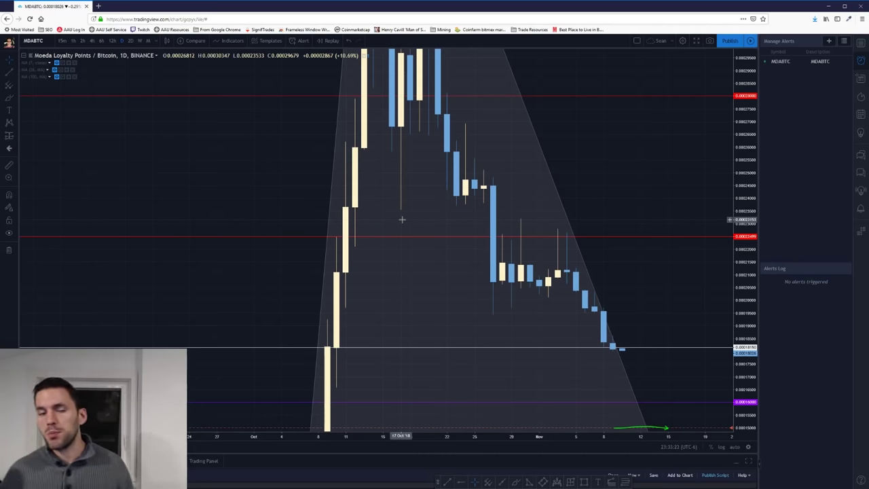
left_click_drag(262, 306, 173, 103)
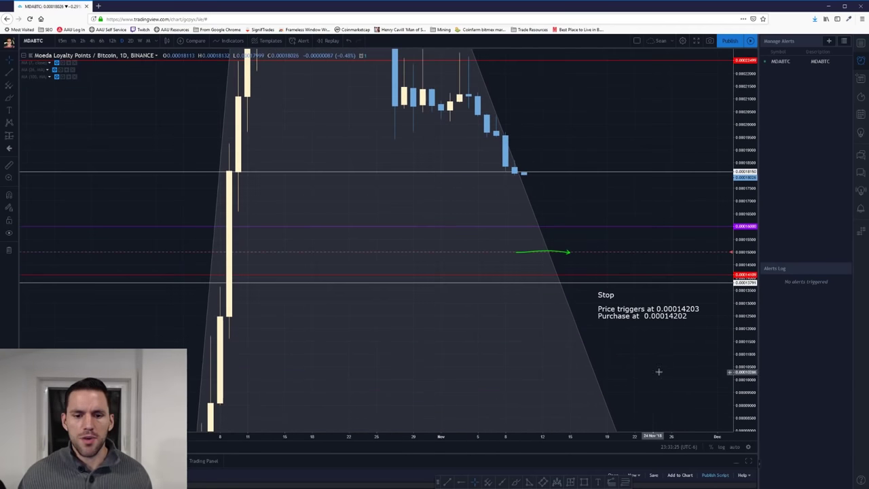
left_click_drag(658, 368, 553, 305)
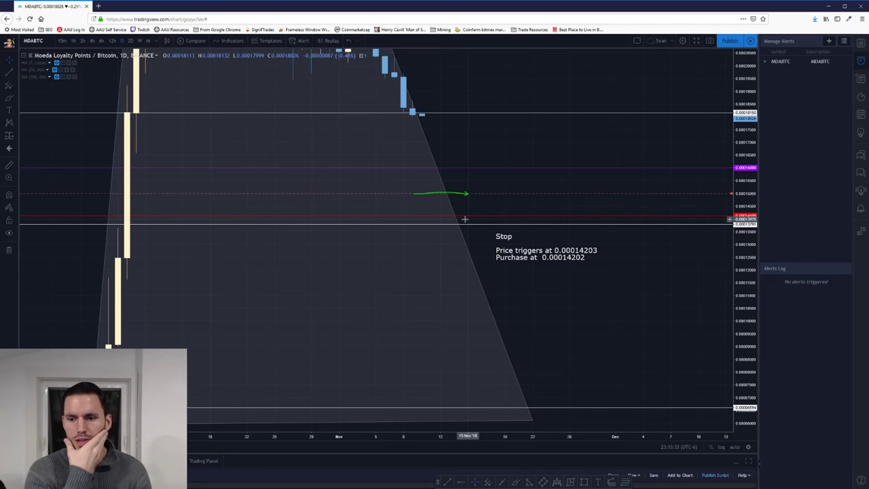
left_click_drag(485, 233, 646, 211)
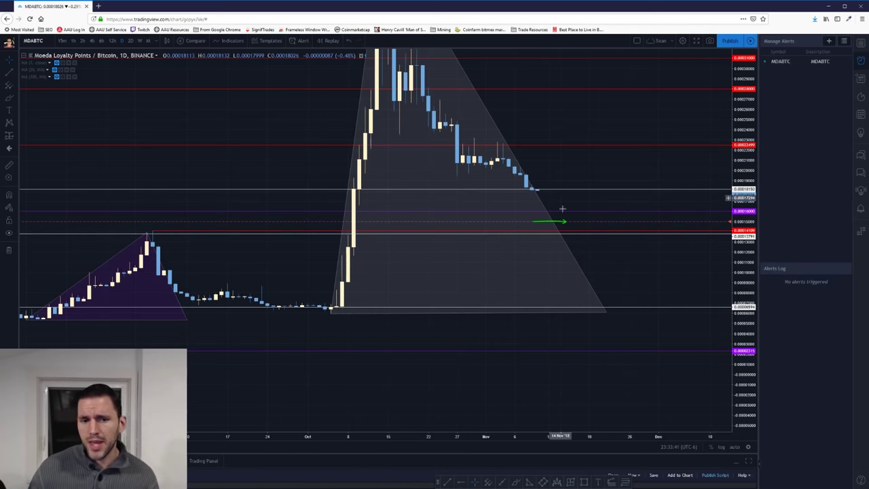
scroll(598, 248, "up", 3)
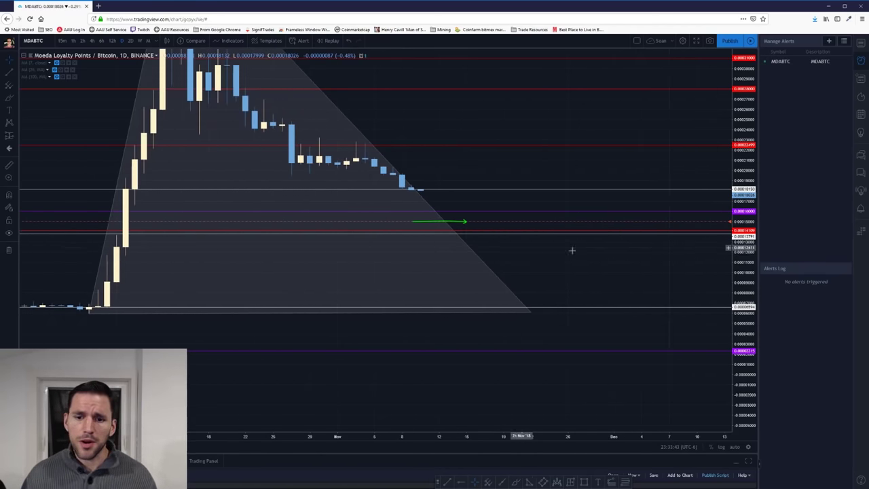
left_click_drag(570, 249, 476, 155)
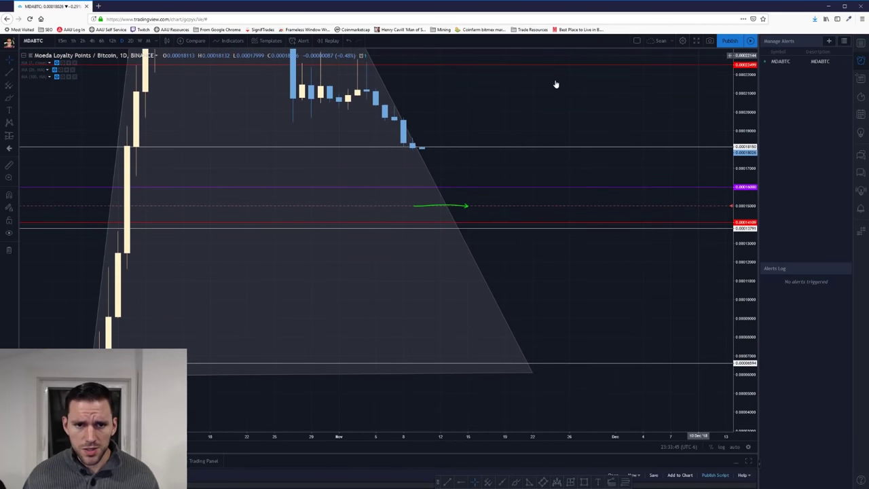
mouse_move(731, 268)
left_mouse_down()
mouse_move(668, 214)
mouse_move(721, 268)
left_mouse_up()
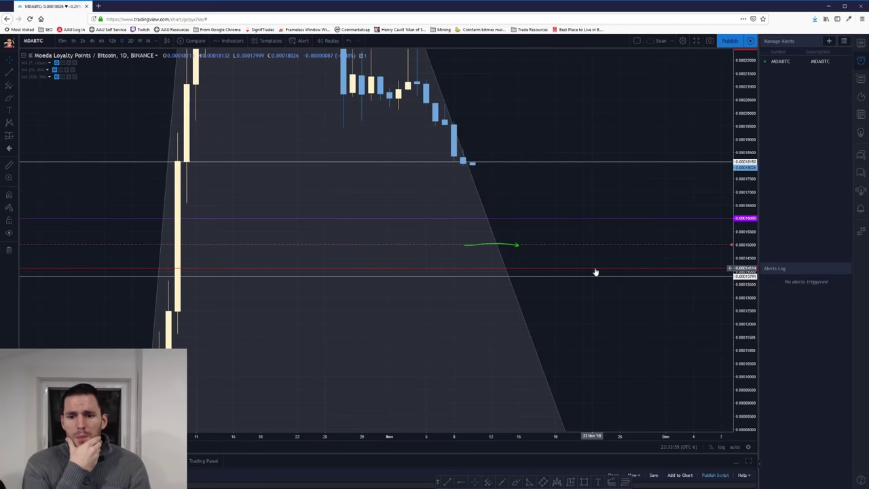
left_click(595, 270)
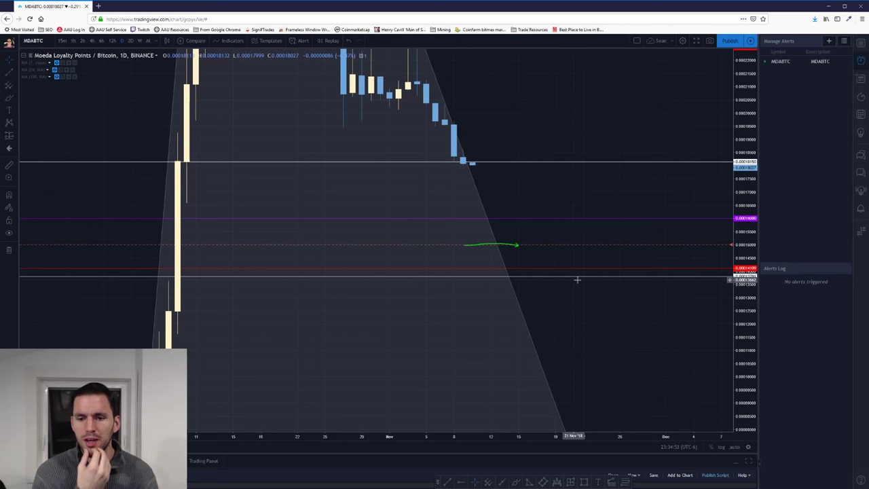
- Pan to the green scenario arrow near the latest candles and delete it
left_click_drag(555, 295, 704, 324)
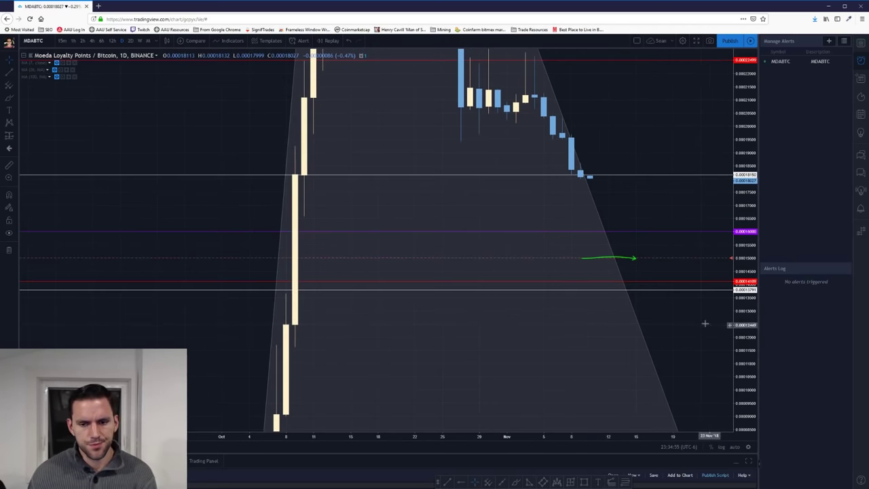
scroll(439, 306, "down", 3)
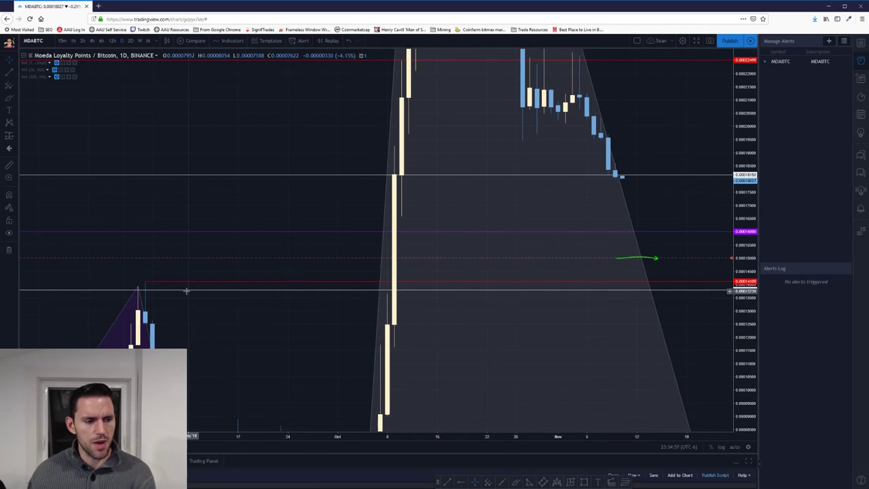
mouse_move(652, 278)
left_mouse_down()
mouse_move(577, 277)
mouse_move(611, 285)
left_mouse_up()
left_click(516, 482)
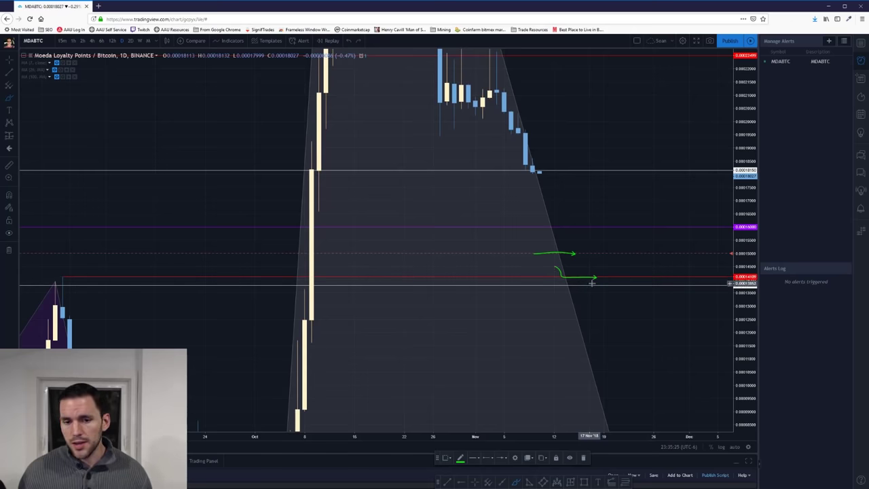
scroll(584, 275, "left", 5)
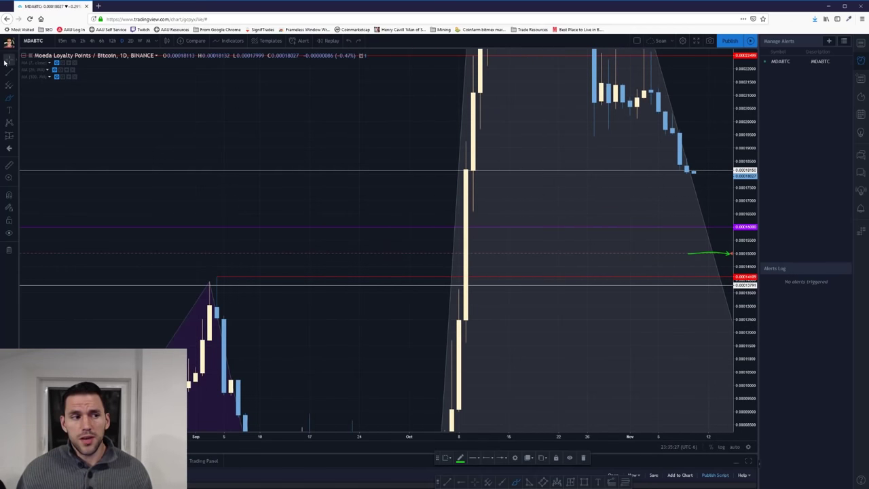
scroll(582, 240, "right", 5)
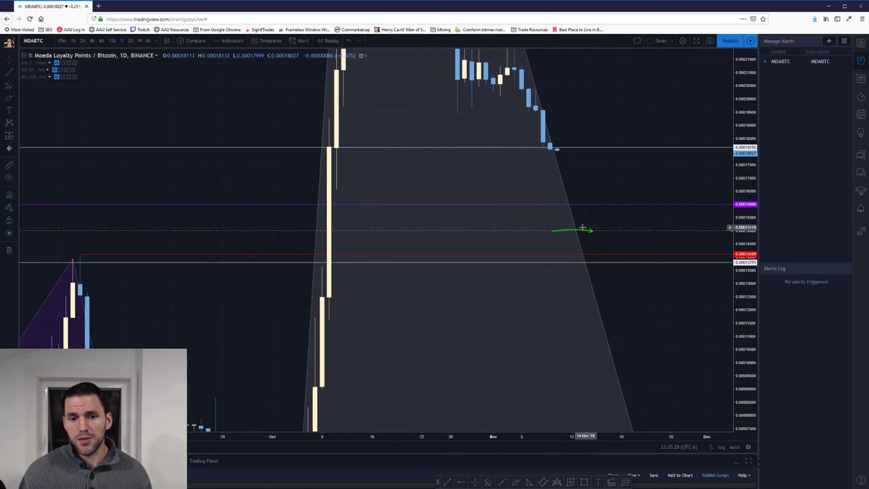
left_click(579, 232)
key("Delete")
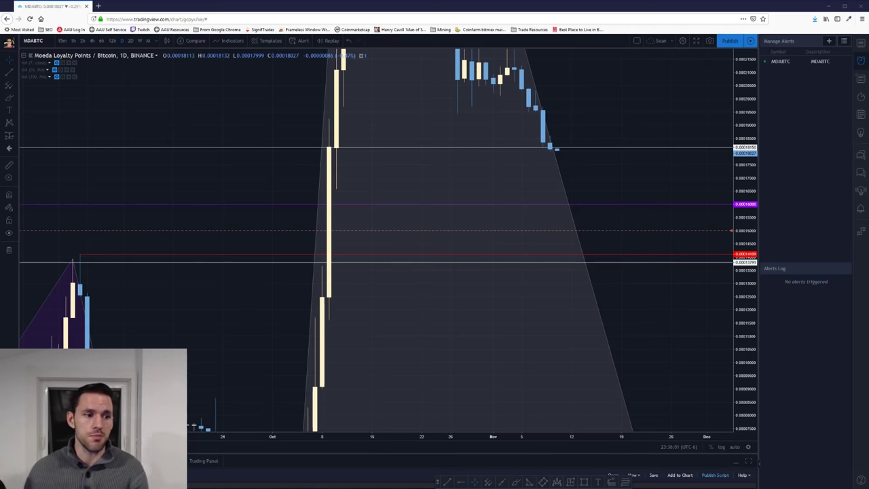
- Zoom out to earlier months, sketch test green arrows, then undo and delete them
scroll(678, 187, "down", 8)
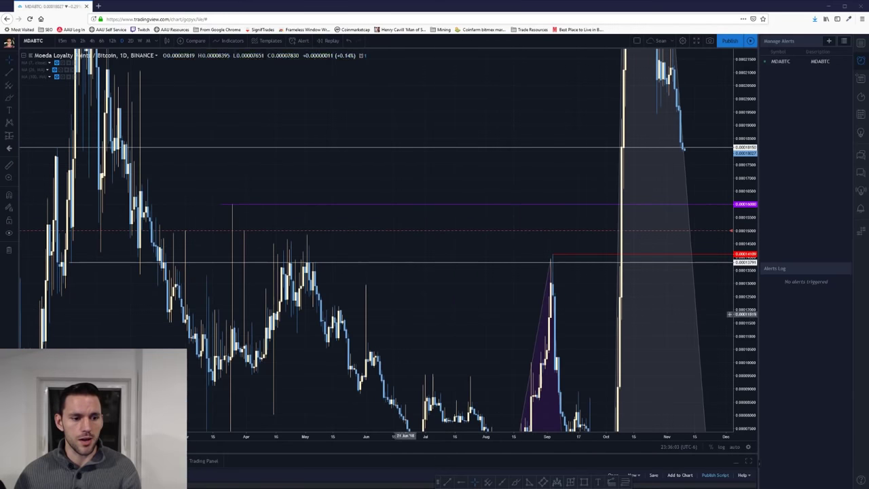
left_click_drag(325, 364, 390, 222)
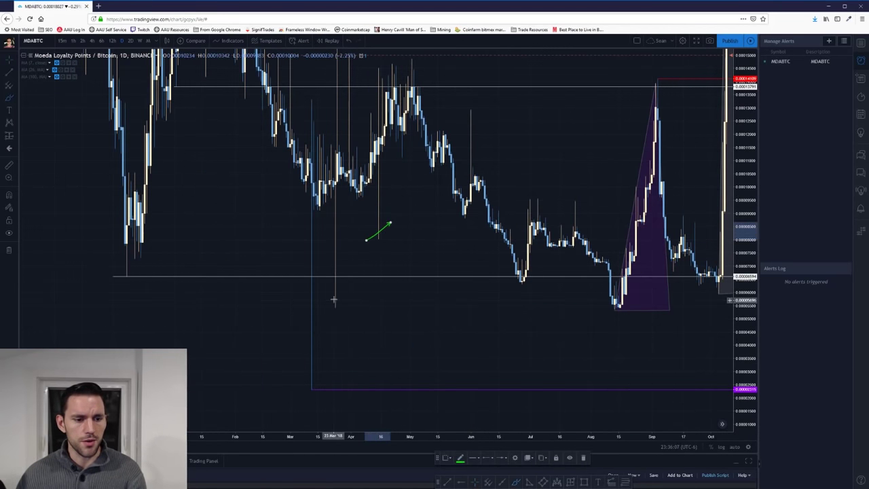
left_click_drag(336, 298, 344, 288)
mouse_move(329, 253)
left_mouse_down()
mouse_move(349, 239)
mouse_move(348, 216)
mouse_move(333, 298)
mouse_move(348, 241)
mouse_move(339, 224)
mouse_move(343, 299)
left_mouse_up()
key("ctrl+z")
key("ctrl+z")
key("ctrl+z")
key("ctrl+z")
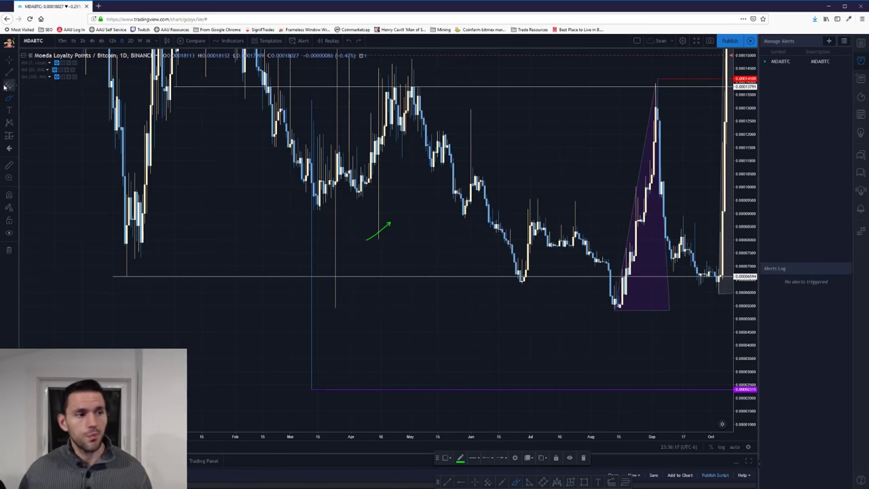
left_click(387, 227)
key("Delete")
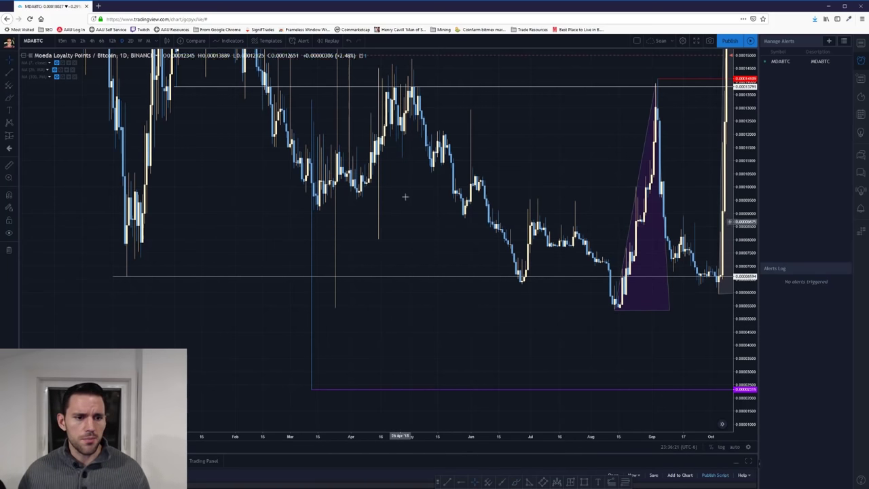
- Pan and stretch the price scale so October's spike and decline fill the view
left_click_drag(574, 165, 258, 305)
left_click_drag(592, 295, 663, 387)
scroll(575, 295, "down", 3)
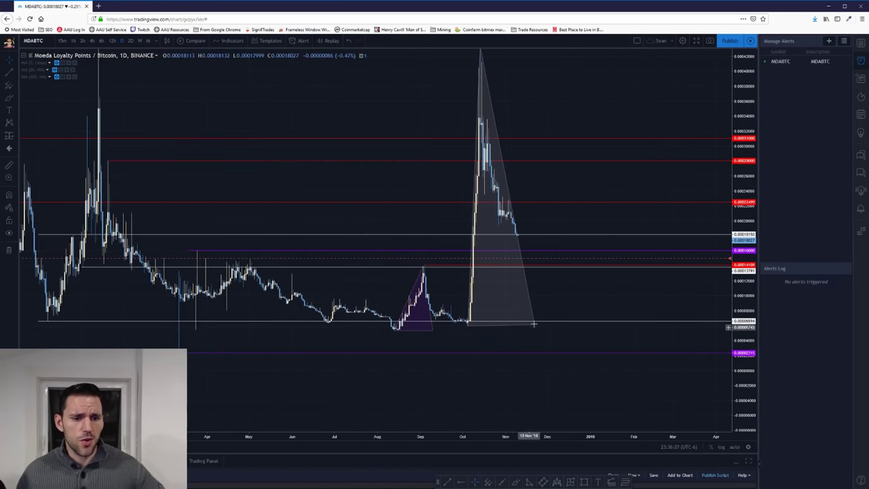
left_click_drag(575, 294, 479, 290)
left_click_drag(720, 181, 97, 233)
scroll(268, 233, "up", 3)
left_click_drag(268, 232, 540, 251)
- Pen a green upward curve from the last candle and a loop around the 0.00014109 support
left_click(9, 97)
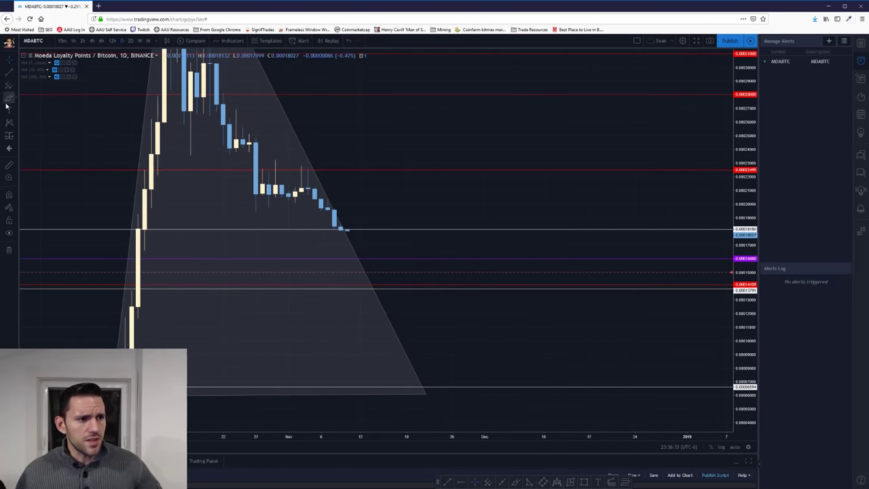
mouse_move(346, 230)
left_mouse_down()
mouse_move(360, 227)
mouse_move(400, 151)
left_mouse_up()
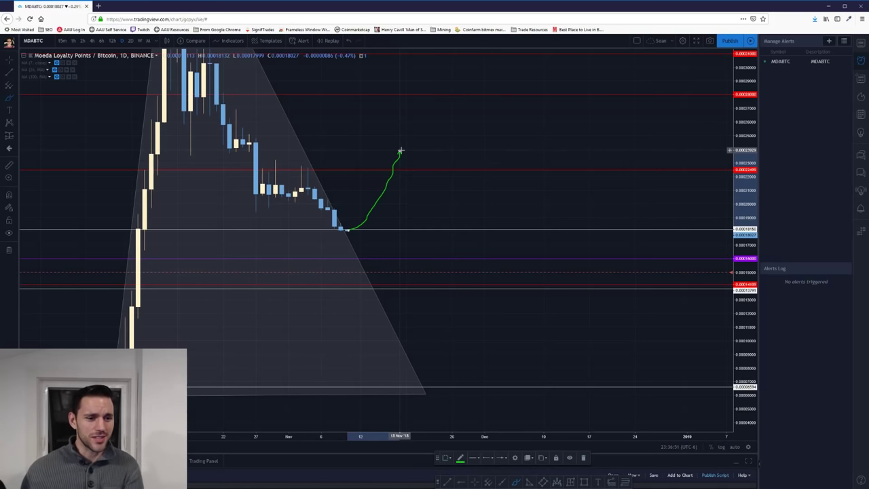
mouse_move(355, 279)
left_mouse_down()
mouse_move(334, 287)
mouse_move(373, 293)
mouse_move(380, 284)
mouse_move(352, 281)
left_mouse_up()
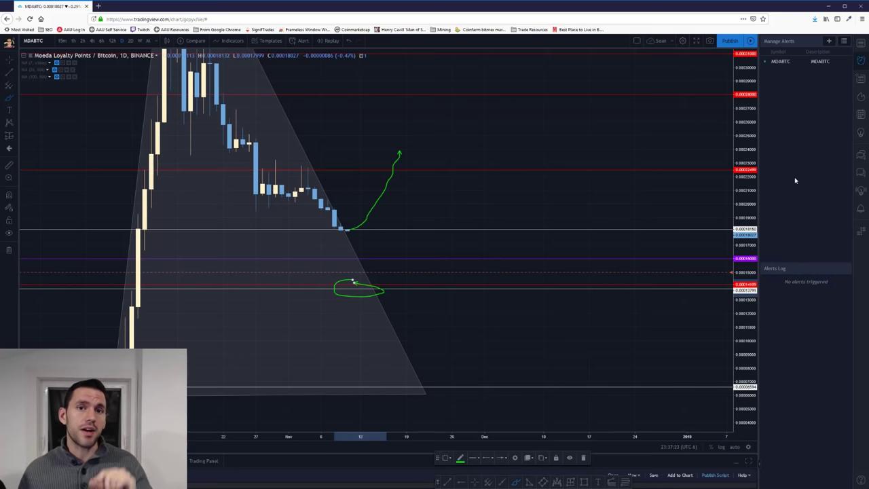
- Sketch green arrows and an upward curve beside the circled level, then undo them
mouse_move(339, 287)
left_mouse_down()
mouse_move(308, 286)
mouse_move(392, 272)
left_mouse_up()
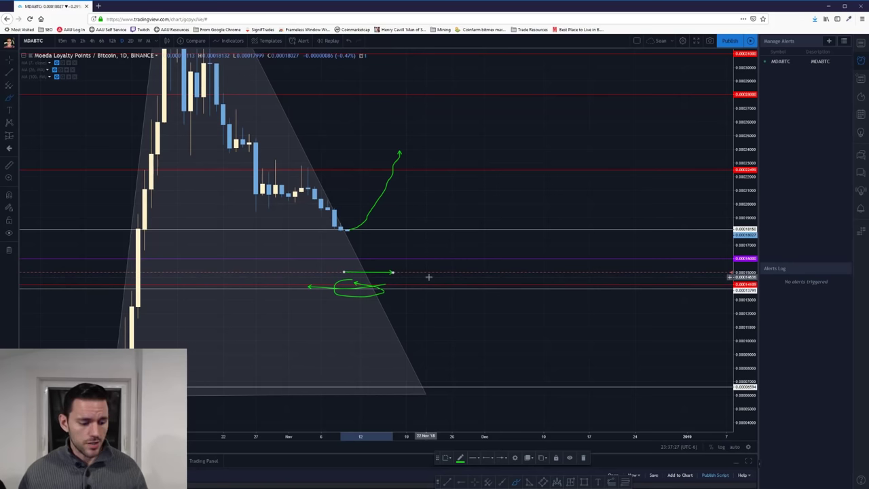
key("ctrl+z")
key("ctrl+z")
key("ctrl+z")
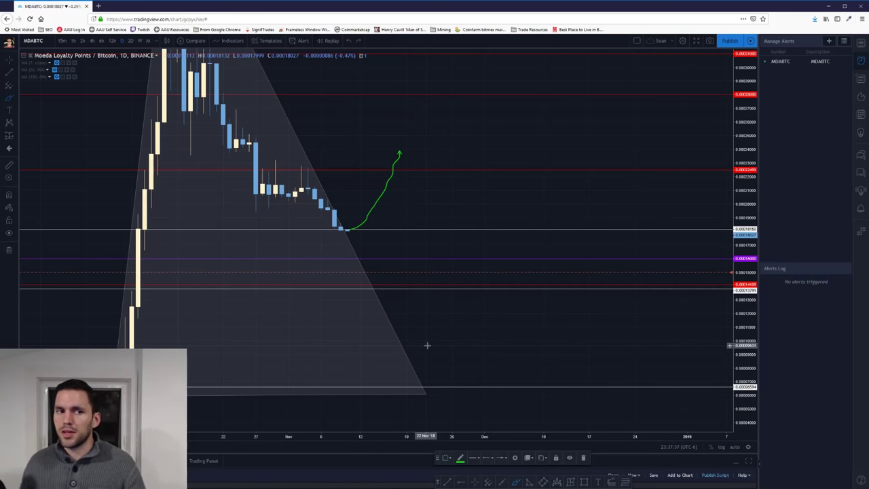
left_click_drag(348, 229, 412, 133)
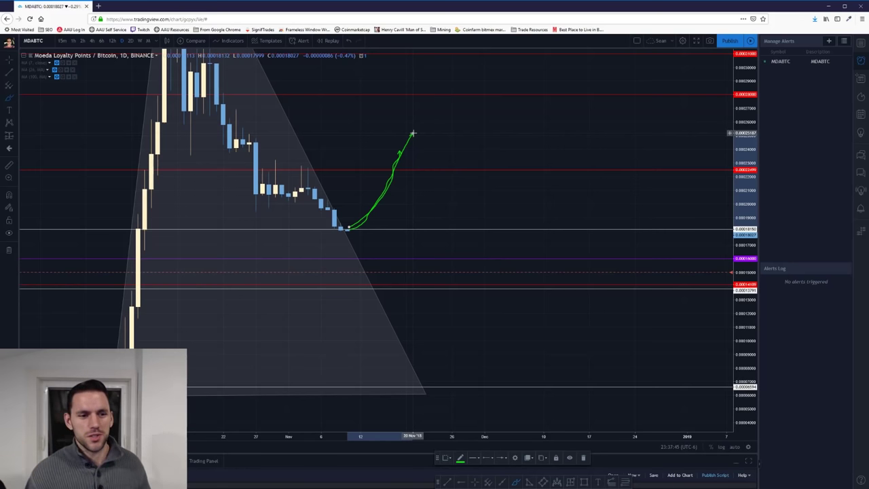
key("ctrl+z")
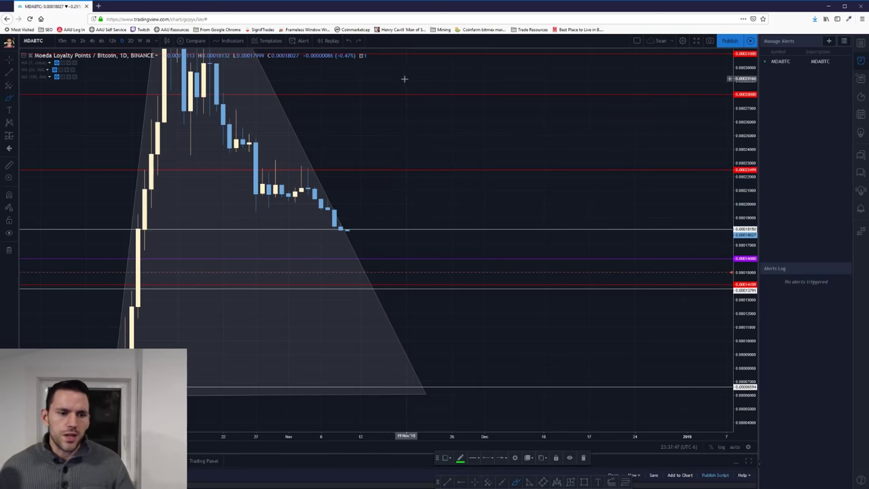
- Compress the price scale and pan back to show earlier history with both triangles
scroll(466, 281, "down", 5)
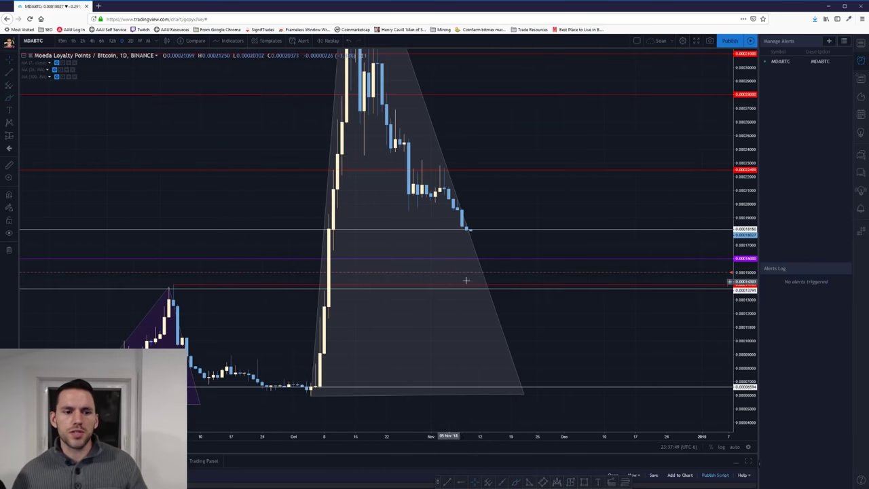
left_click_drag(738, 124, 719, 428)
left_click_drag(270, 147, 357, 169)
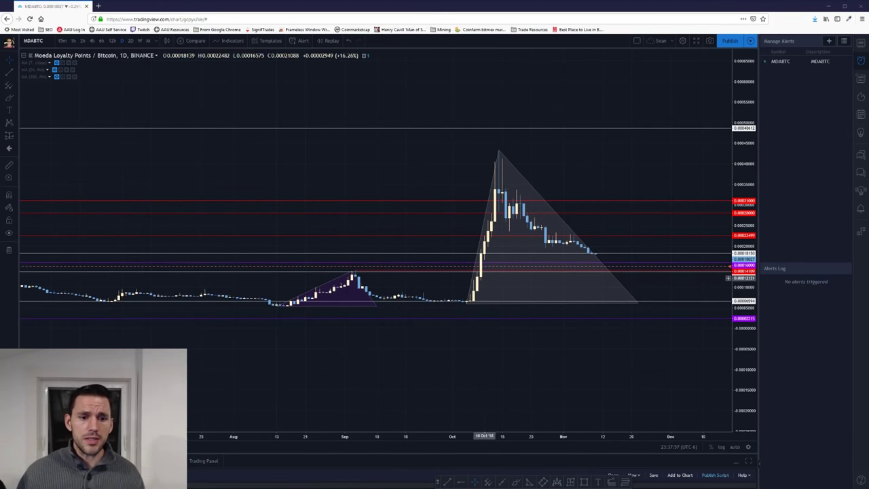
mouse_move(815, 61)
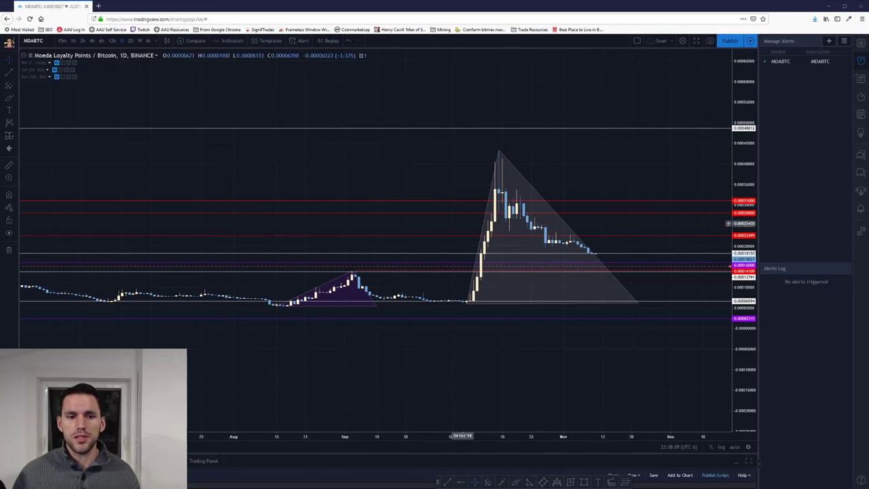
left_click_drag(565, 167, 542, 167)
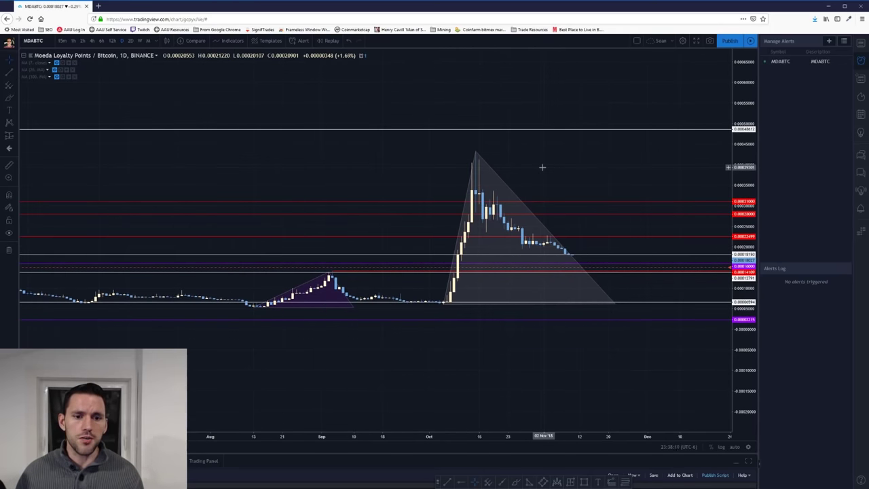
left_click(558, 244)
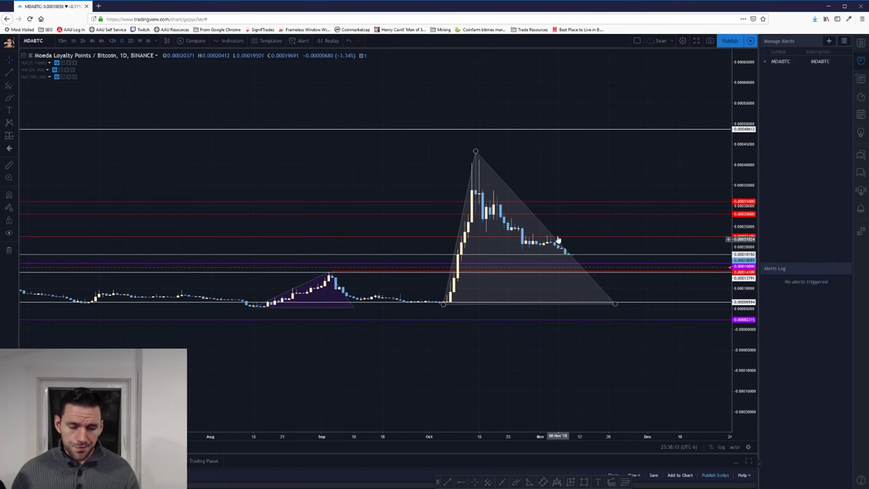
- Frame the October triangle peak at left with empty future dates, latest close near 0.00018150
scroll(505, 277, "right", 10)
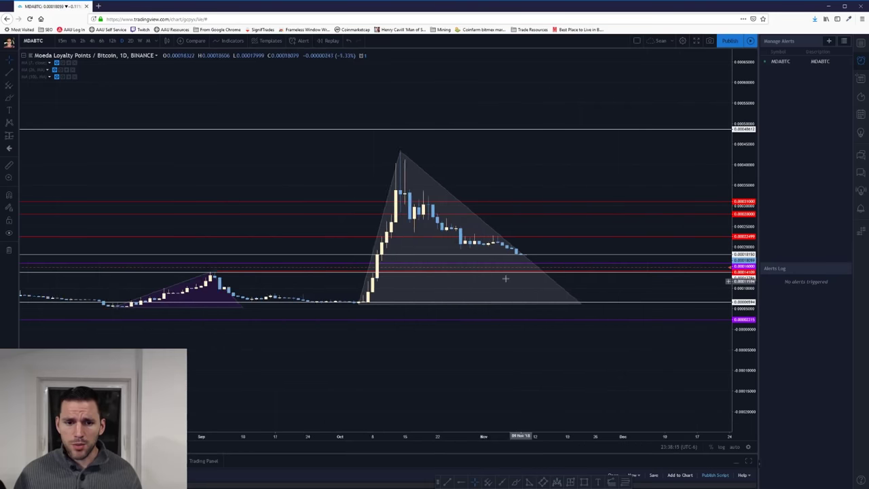
mouse_move(725, 163)
left_mouse_down()
mouse_move(740, 178)
mouse_move(730, 150)
left_mouse_up()
scroll(394, 141, "left", 5)
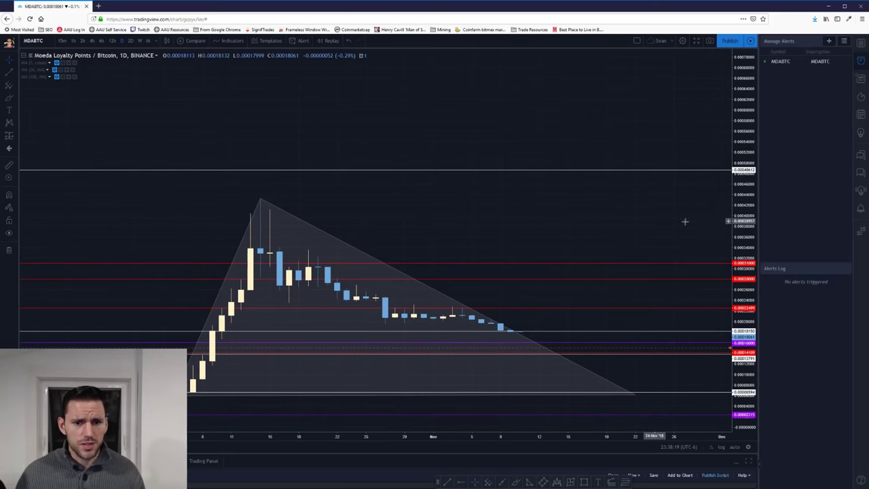
scroll(571, 363, "down", 3)
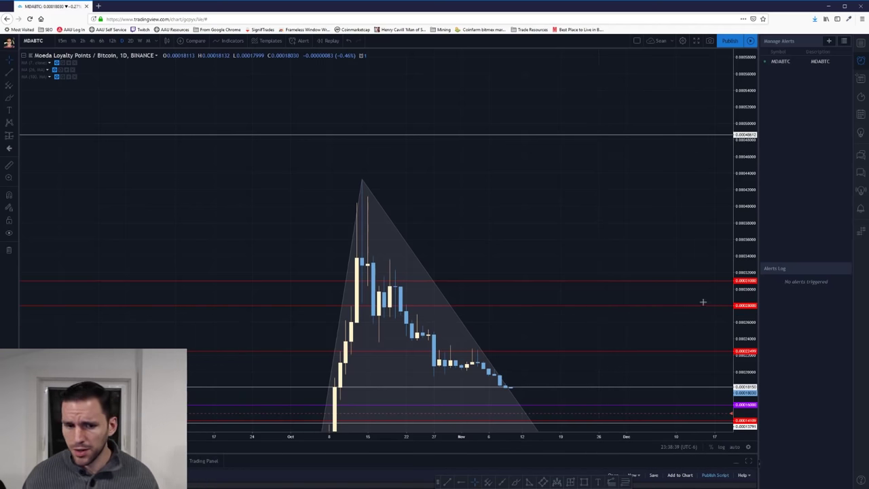
left_click_drag(597, 283, 464, 183)
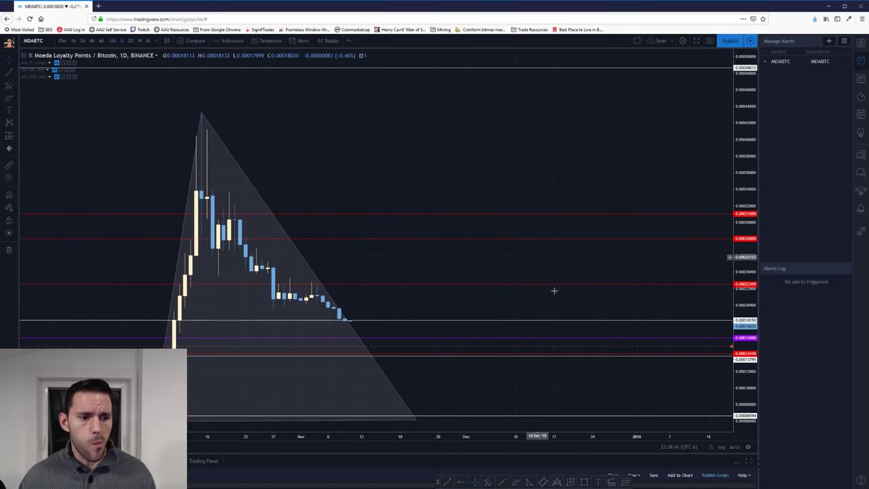
left_click(9, 99)
left_click(37, 109)
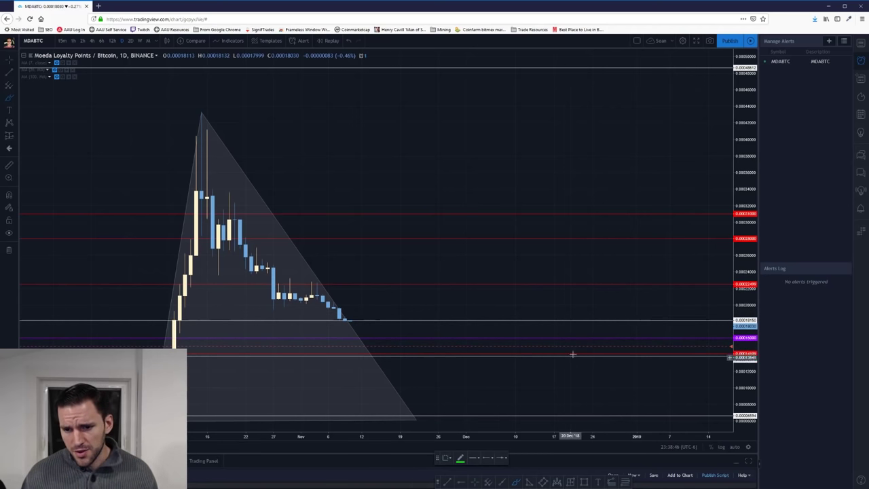
left_click_drag(570, 321, 543, 301)
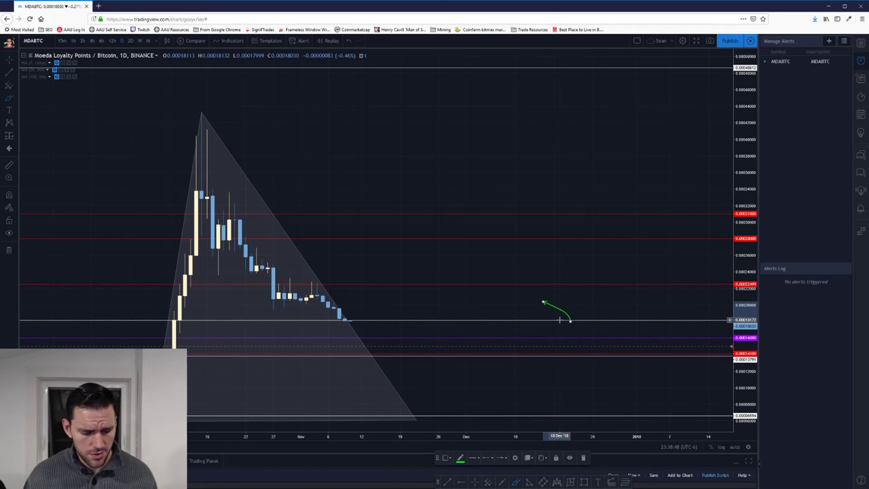
key("ctrl+z")
left_click_drag(523, 340, 532, 336)
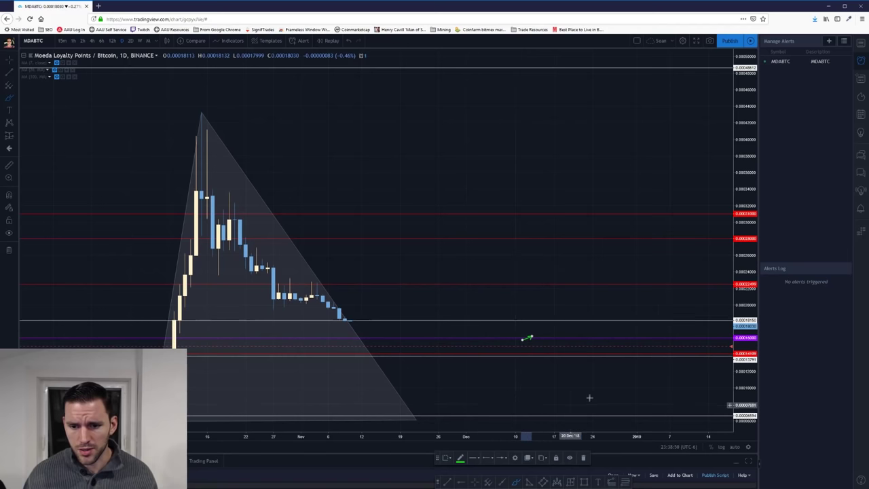